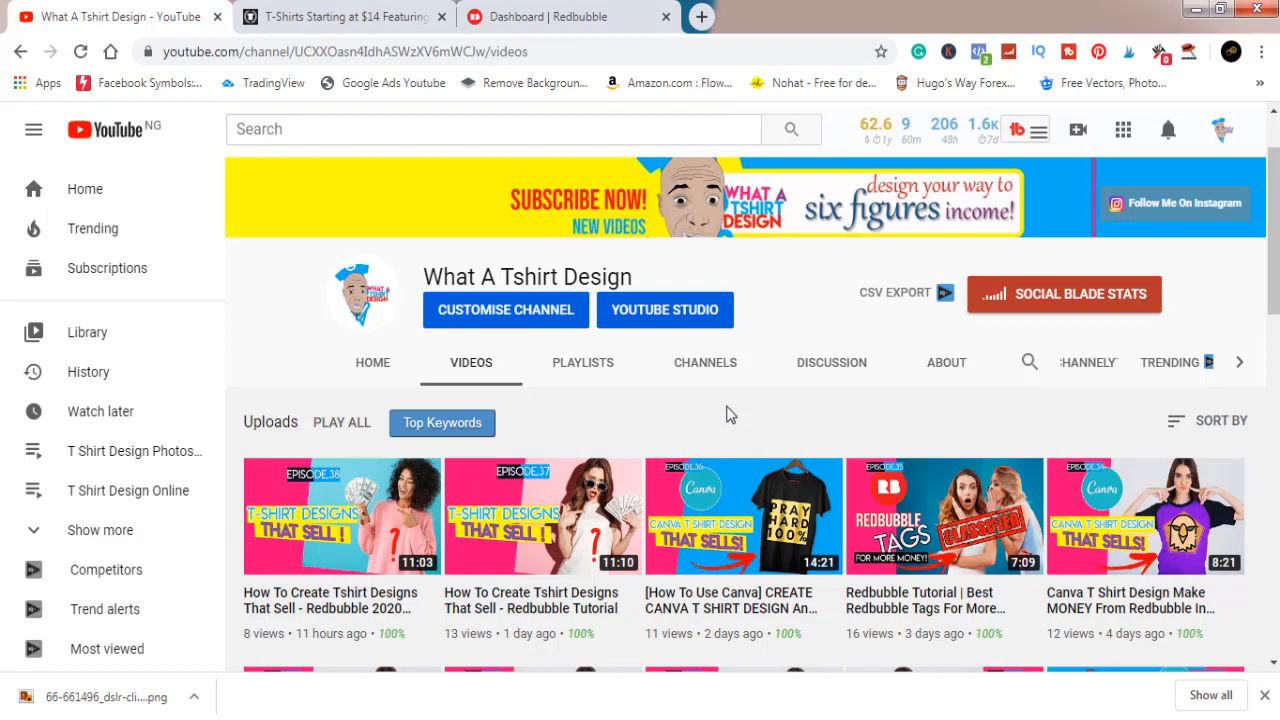
- Scroll down through the channel's uploaded videos and back up to the top
{"action": "scroll", "coordinate": [728, 415], "scroll_direction": "down", "scroll_amount": 5}
{"action": "scroll", "coordinate": [728, 415], "scroll_direction": "down", "scroll_amount": 3}
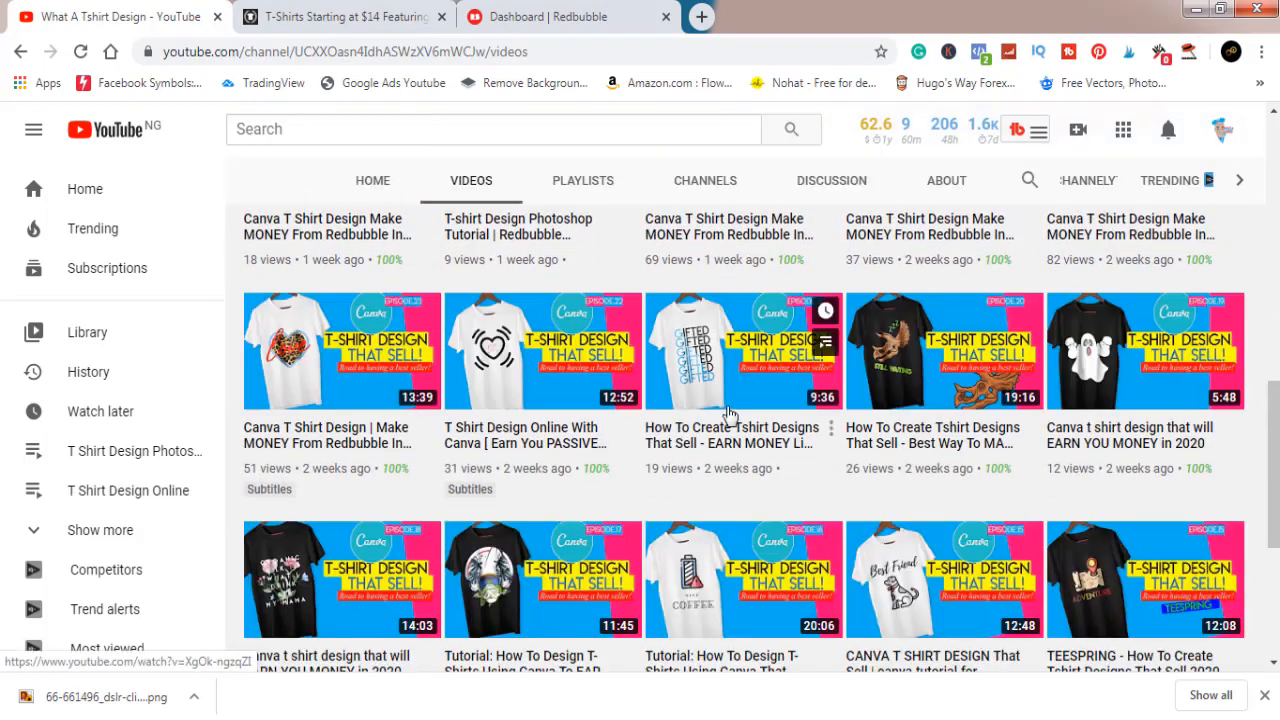
{"action": "scroll", "coordinate": [728, 415], "scroll_direction": "down", "scroll_amount": 2}
{"action": "scroll", "coordinate": [728, 415], "scroll_direction": "up", "scroll_amount": 6}
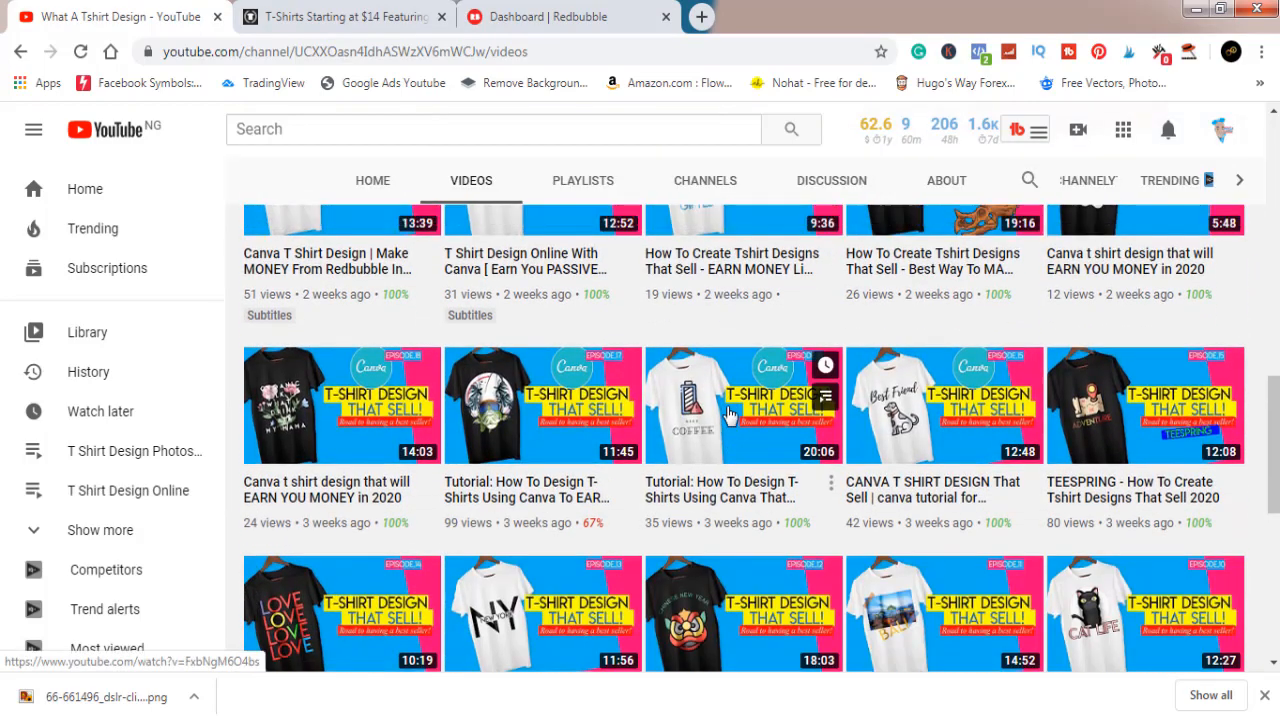
{"action": "scroll", "coordinate": [728, 415], "scroll_direction": "up", "scroll_amount": 4}
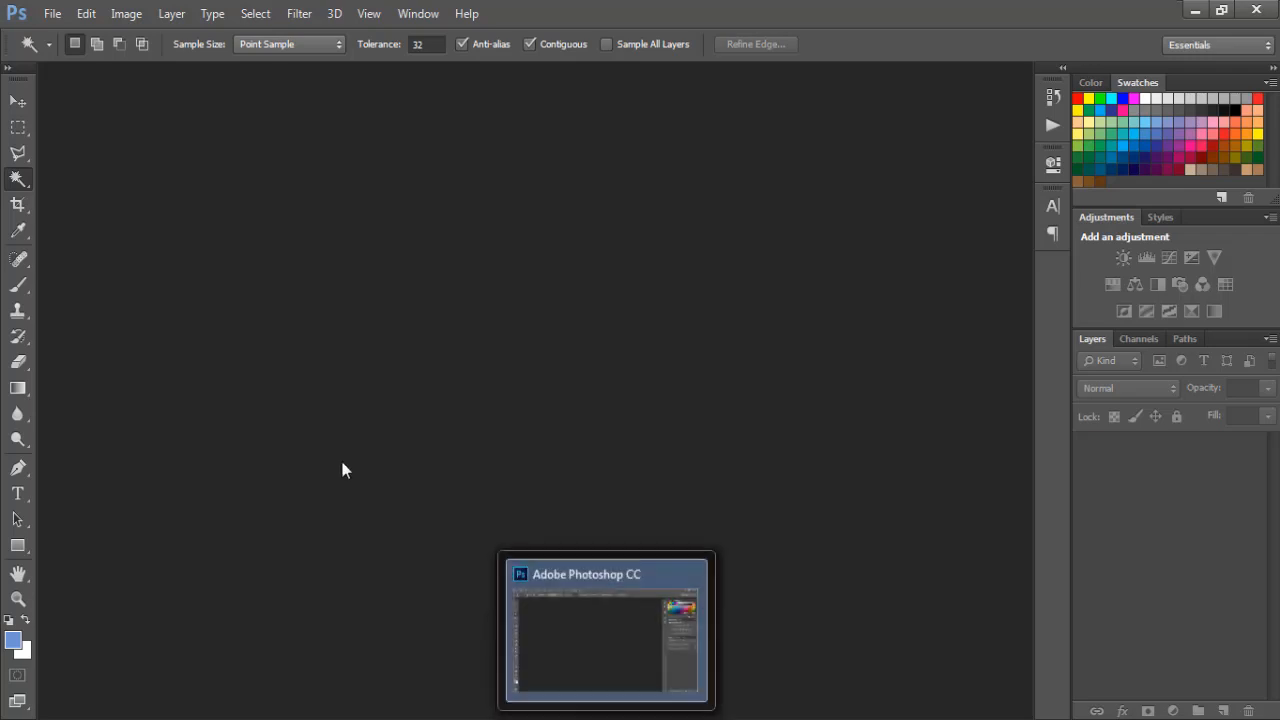
- With the Move tool active, create a 4500 × 5400 px, 300 ppi RGB document with a white background
{"action": "left_click", "coordinate": [22, 102]}
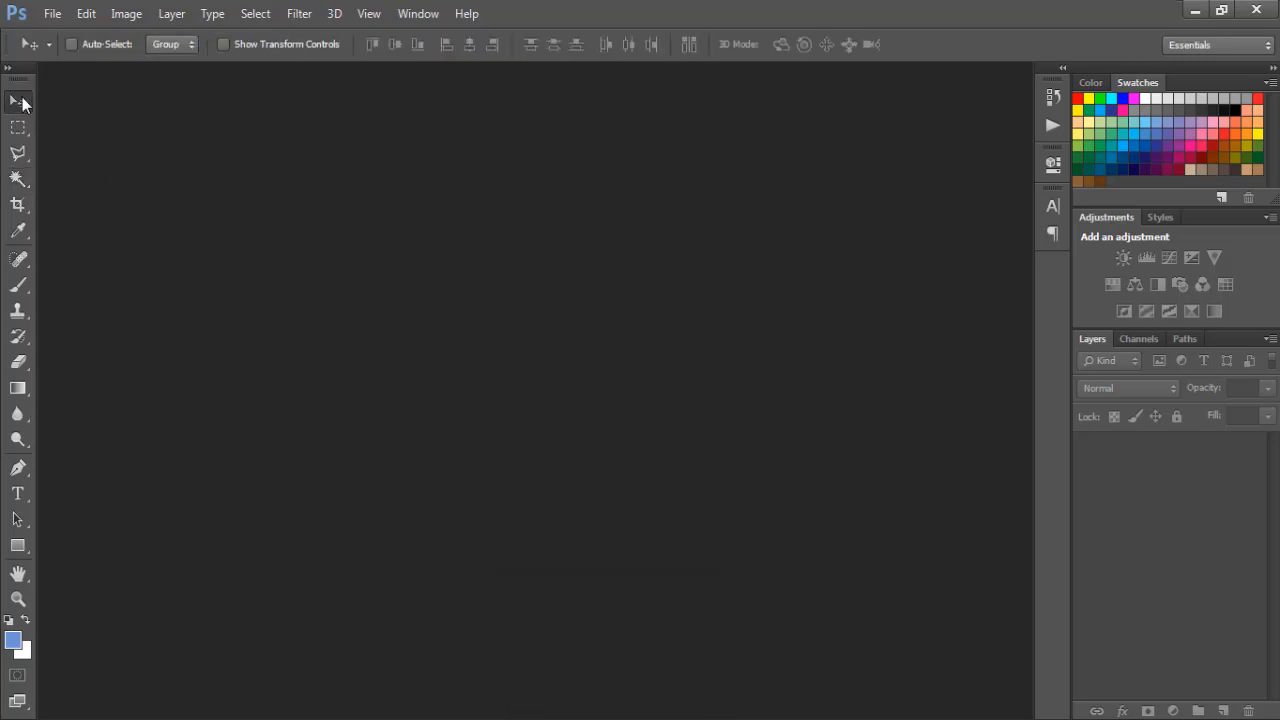
{"action": "left_click", "coordinate": [52, 14]}
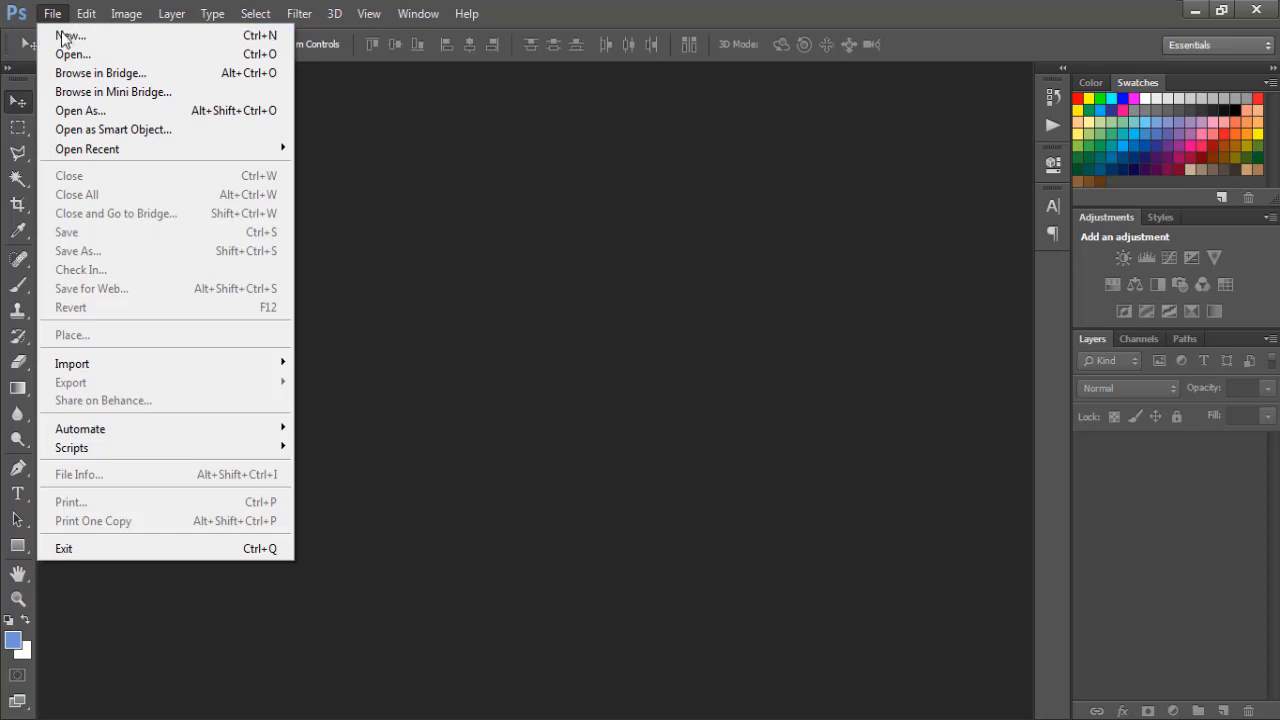
{"action": "left_click", "coordinate": [64, 36]}
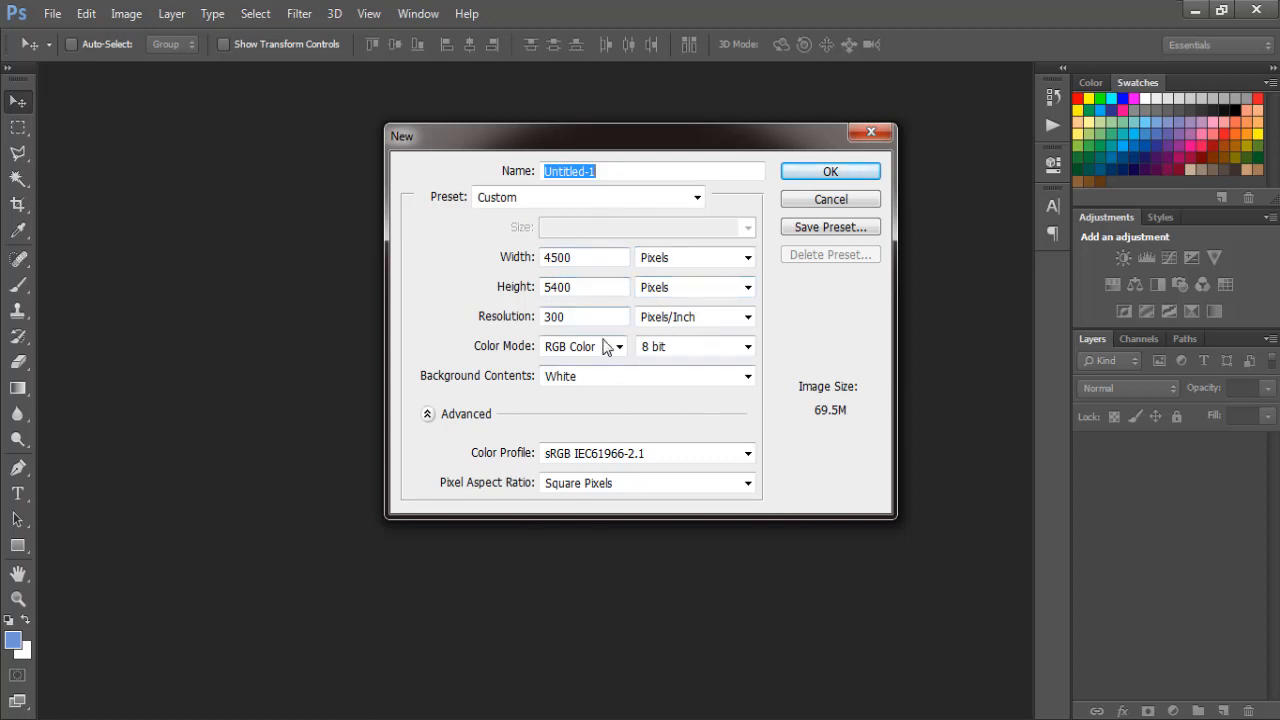
{"action": "left_click", "coordinate": [787, 172]}
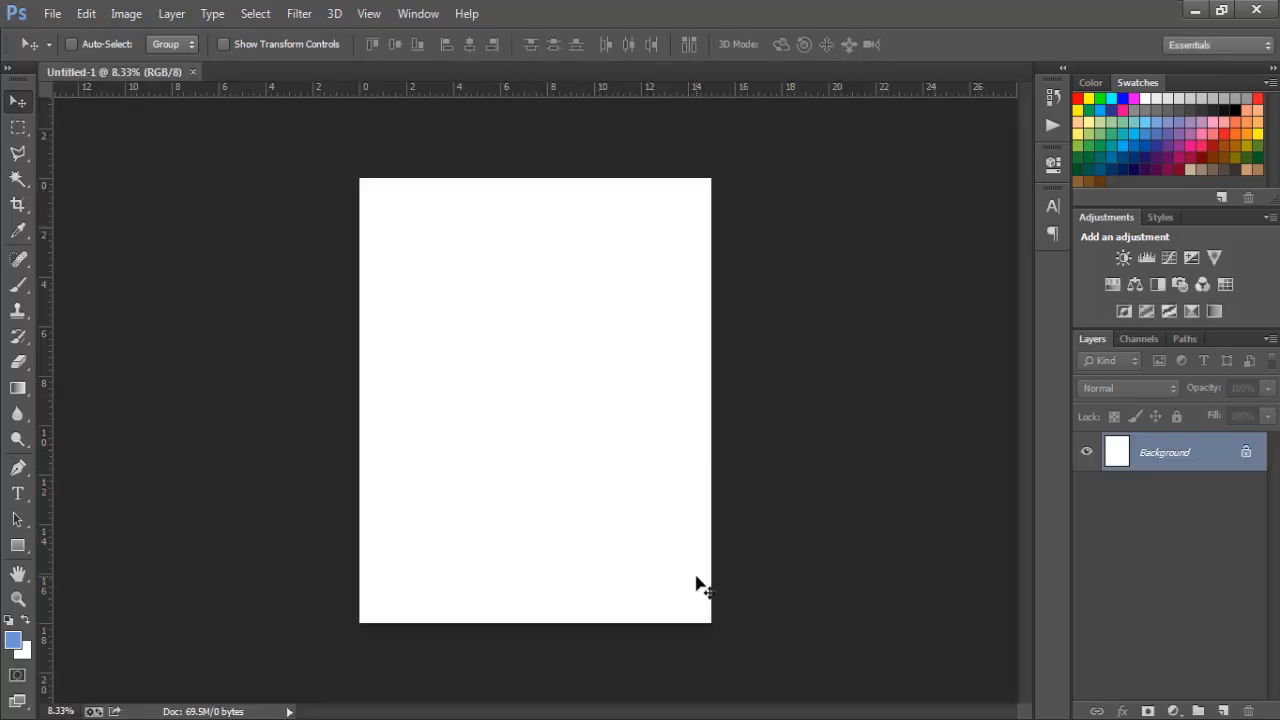
- Fit the canvas, convert the Background into Layer 0, and toggle its visibility to check
{"action": "key", "text": "ctrl+0"}
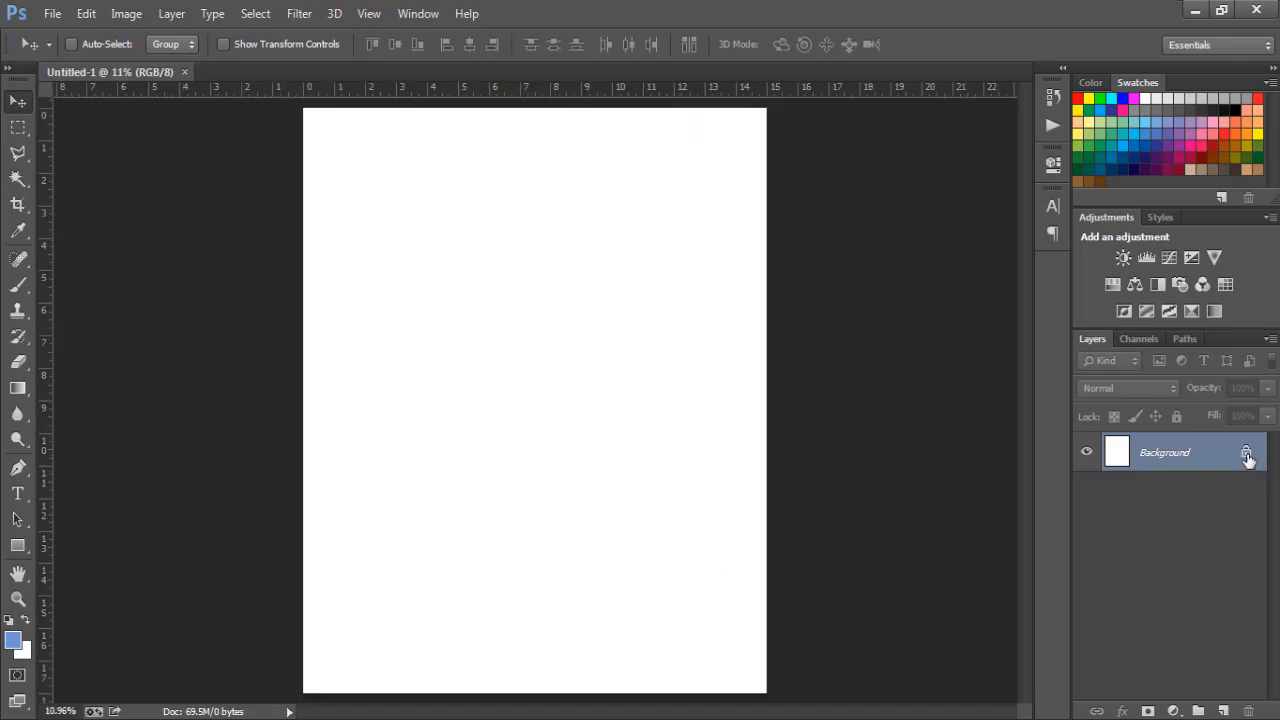
{"action": "double_click", "coordinate": [1248, 455]}
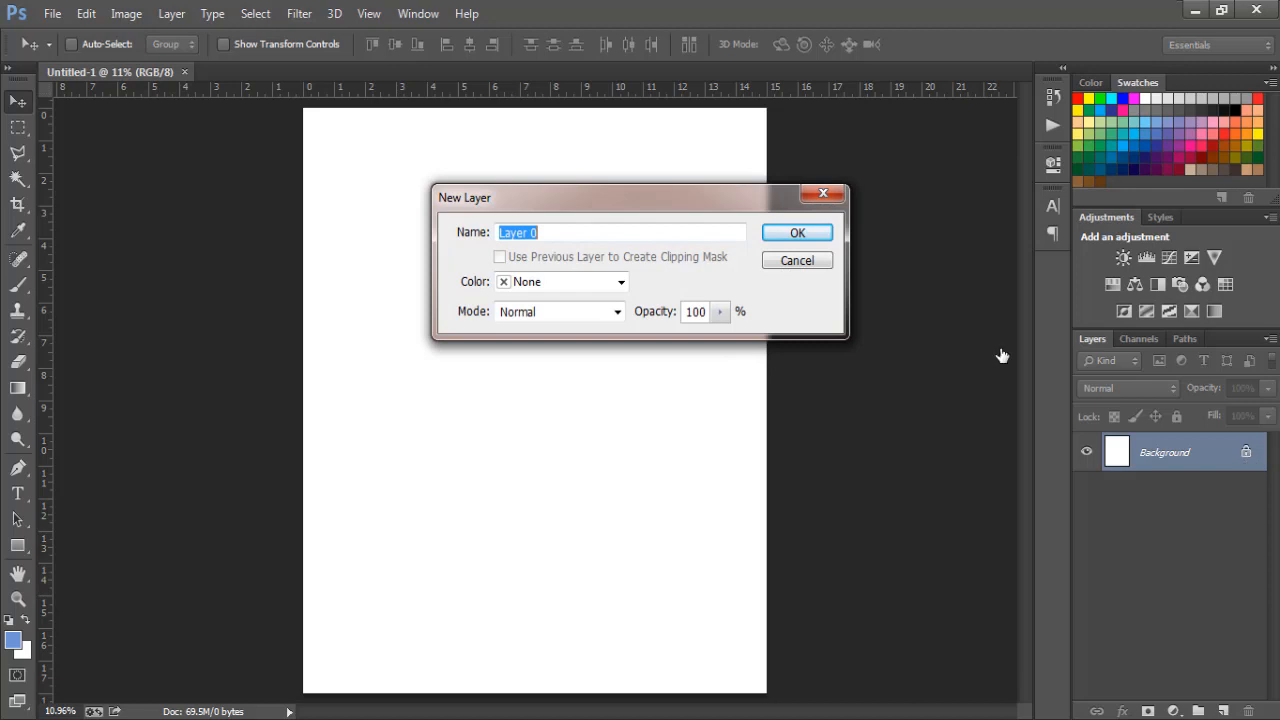
{"action": "left_click", "coordinate": [814, 236]}
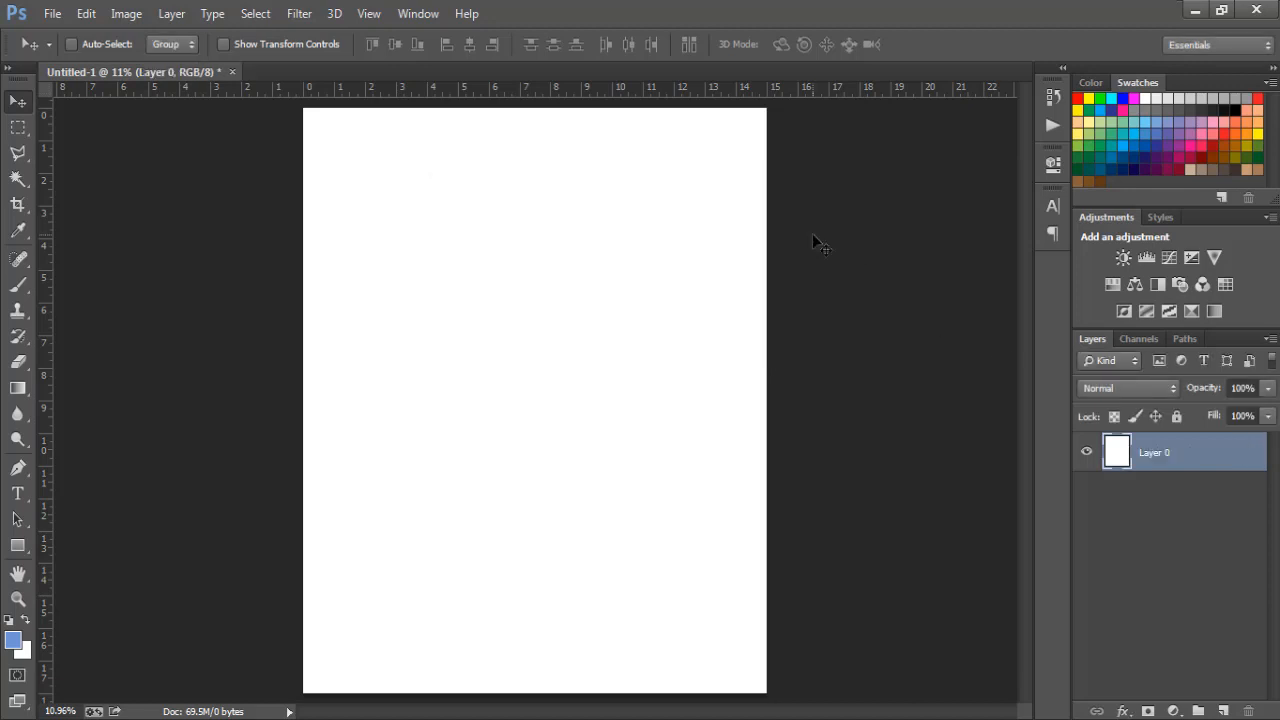
{"action": "left_click", "coordinate": [1087, 453]}
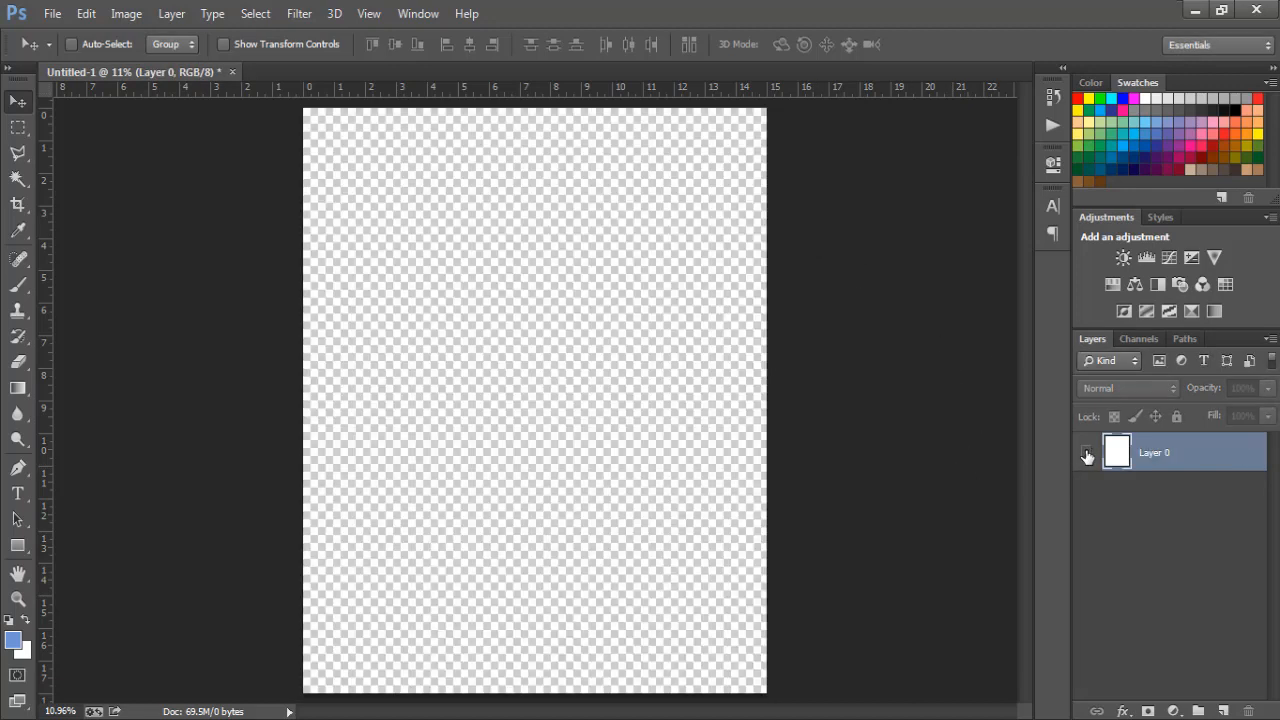
{"action": "left_click", "coordinate": [1087, 455]}
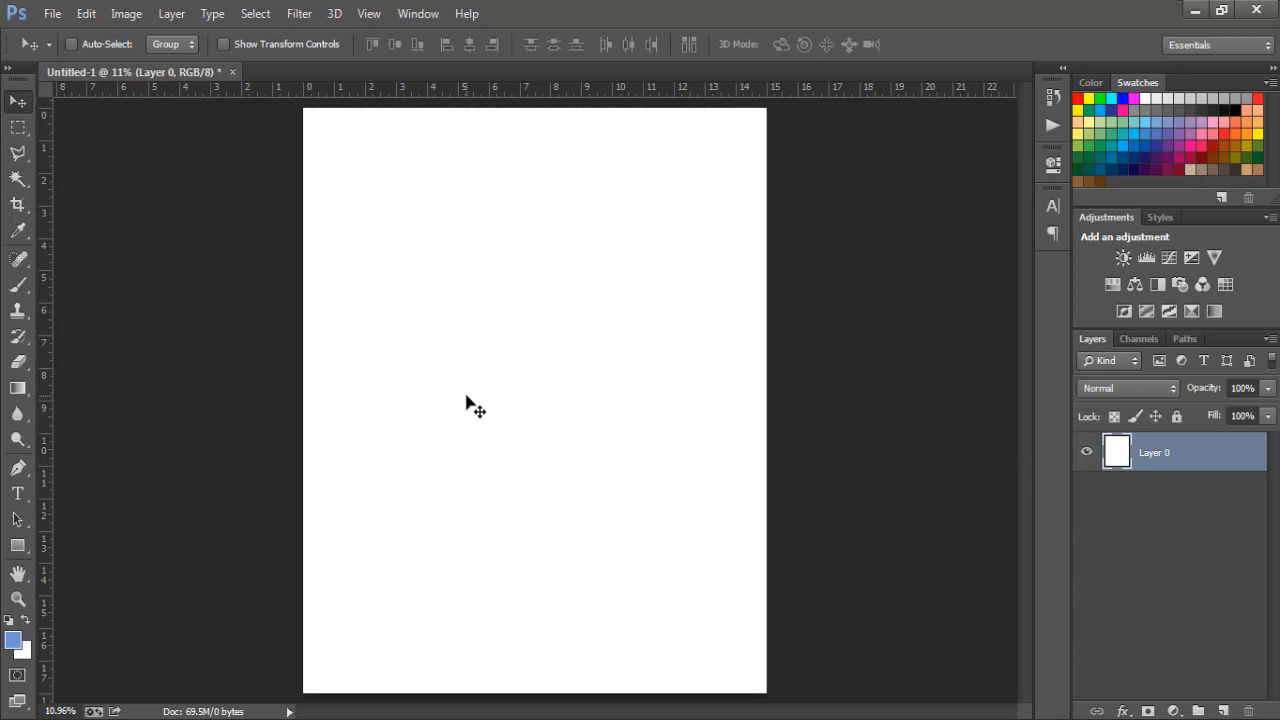
{"action": "mouse_move", "coordinate": [225, 719]}
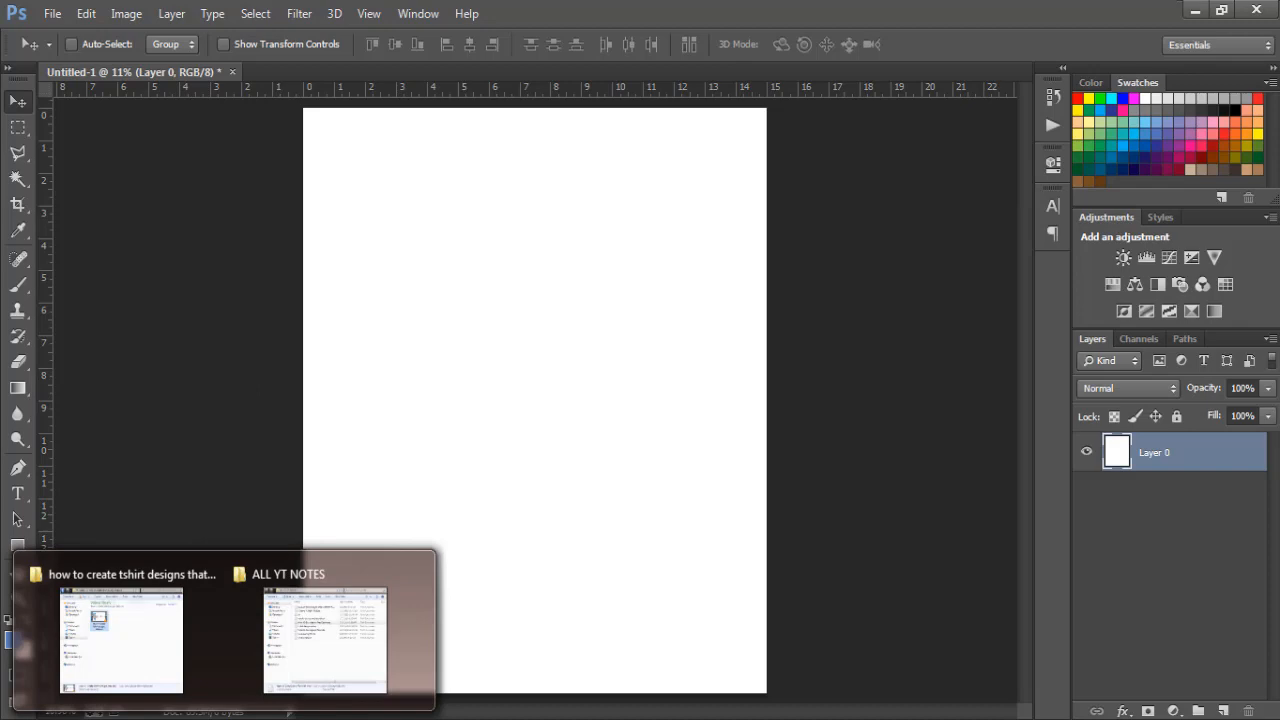
- Drag camera png from the Pictures library in Explorer onto the blank canvas
{"action": "left_click", "coordinate": [134, 686]}
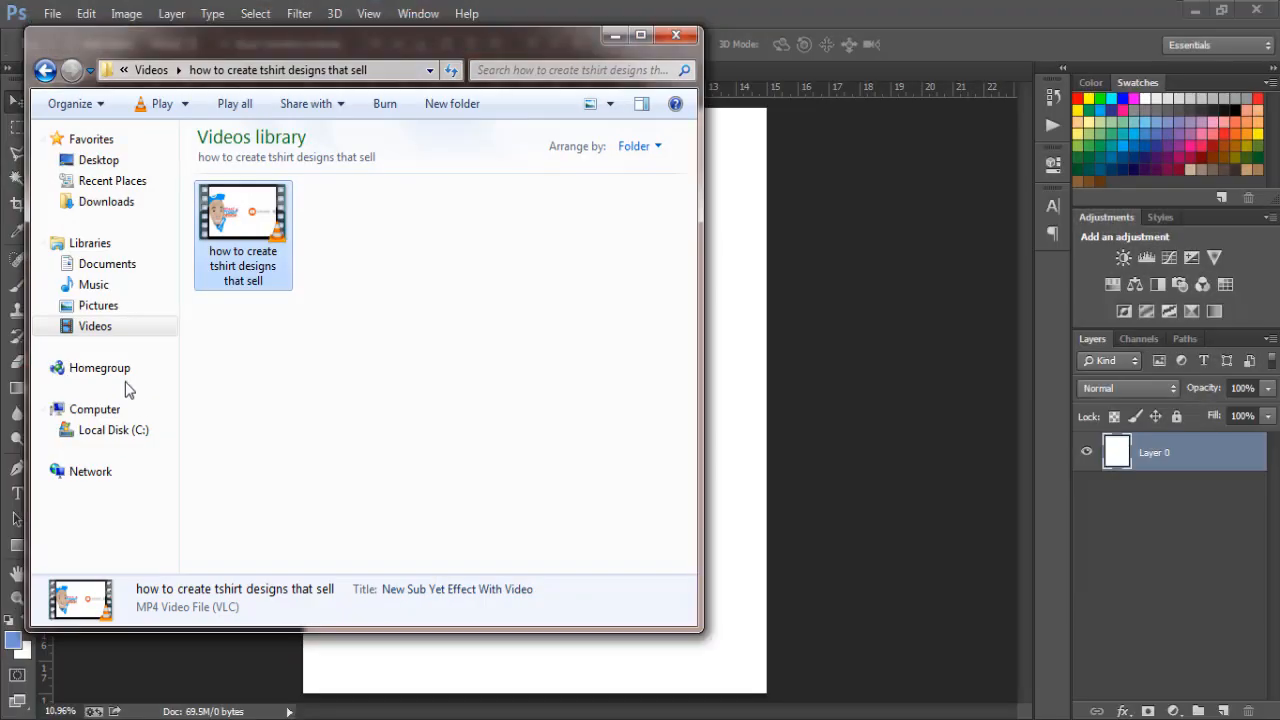
{"action": "left_click", "coordinate": [95, 307]}
{"action": "left_click", "coordinate": [361, 390]}
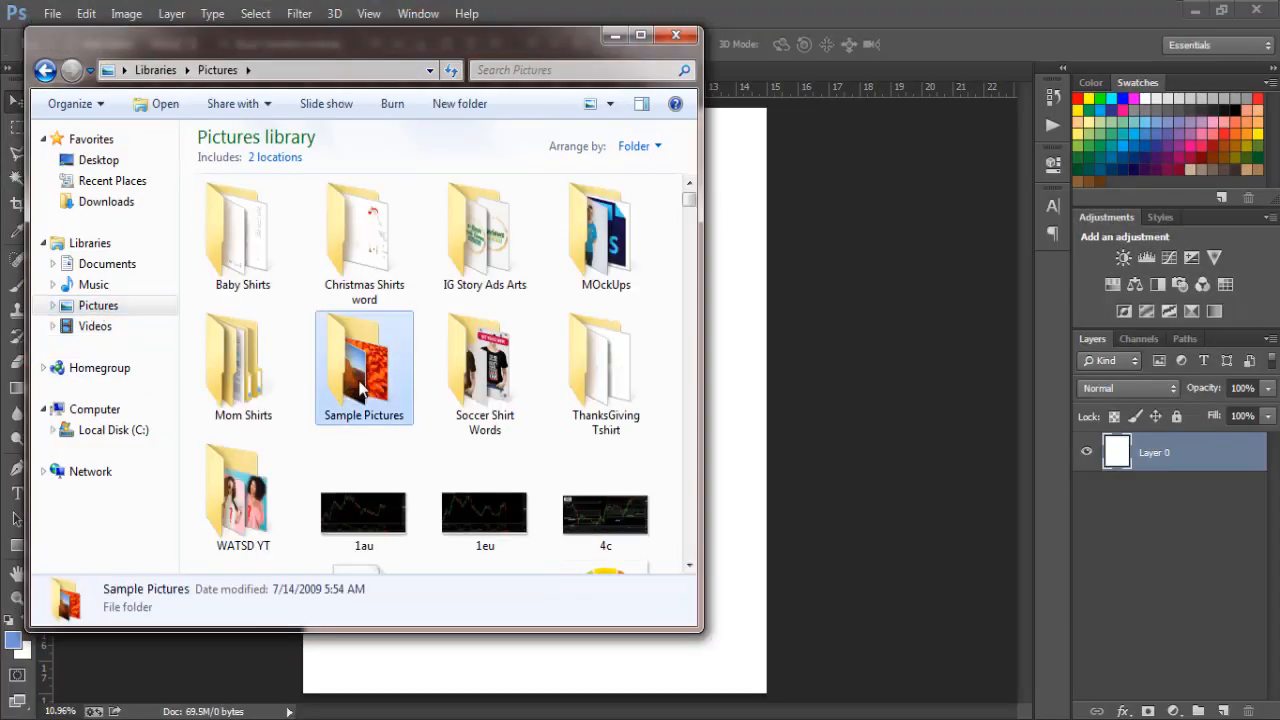
{"action": "key", "text": "c"}
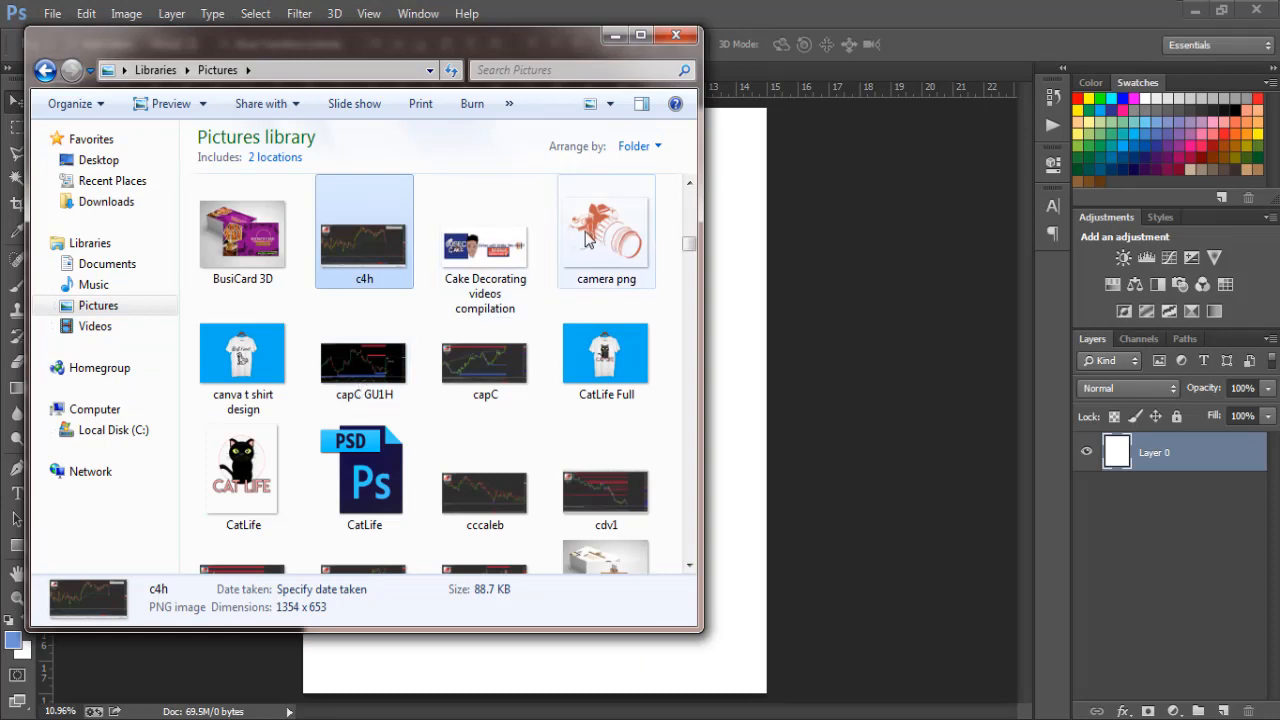
{"action": "left_click_drag", "start_coordinate": [587, 238], "coordinate": [740, 379]}
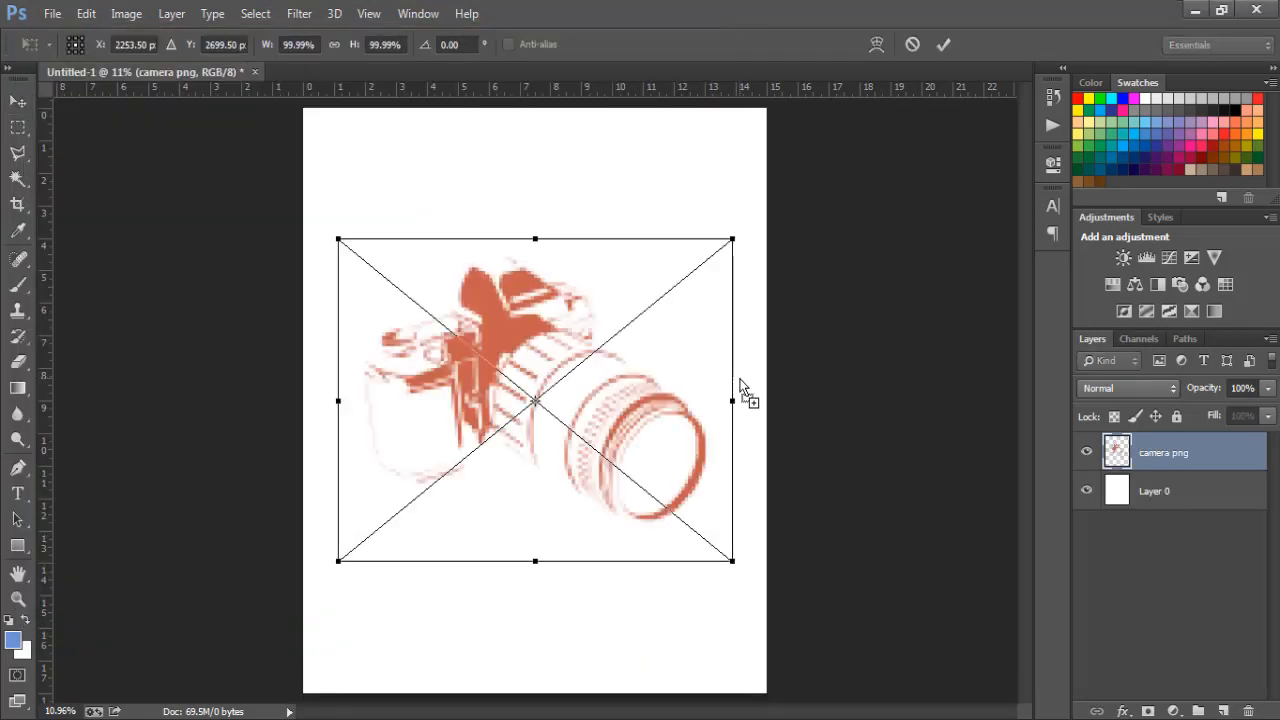
- Flip the placed camera horizontally and scale it down to about 54%
{"action": "right_click", "coordinate": [671, 366]}
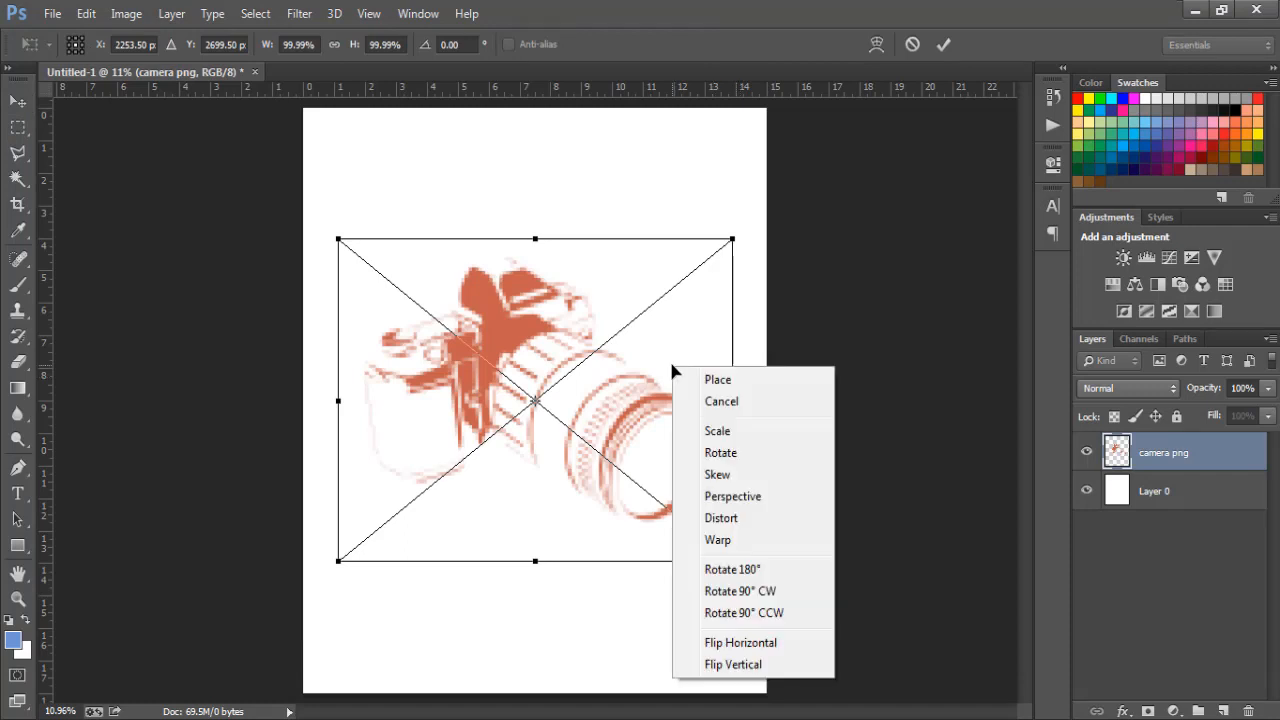
{"action": "left_click", "coordinate": [741, 645]}
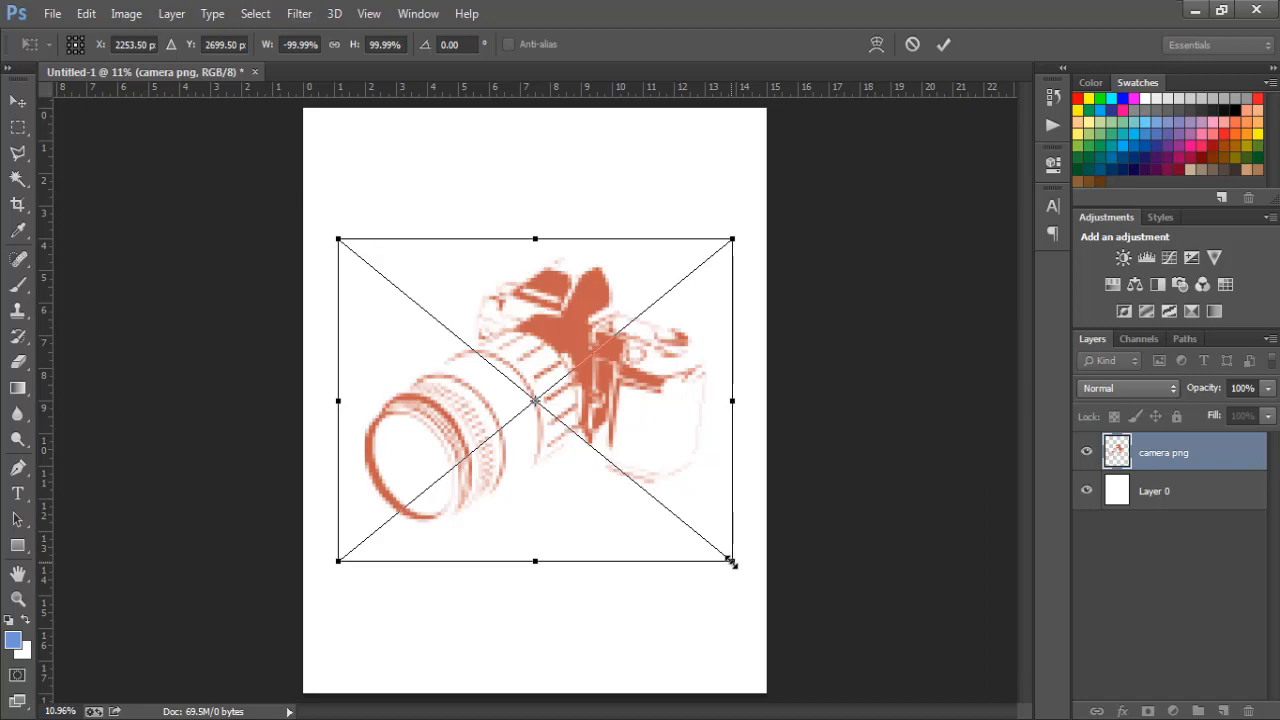
{"action": "left_click_drag", "start_coordinate": [731, 562], "coordinate": [643, 484]}
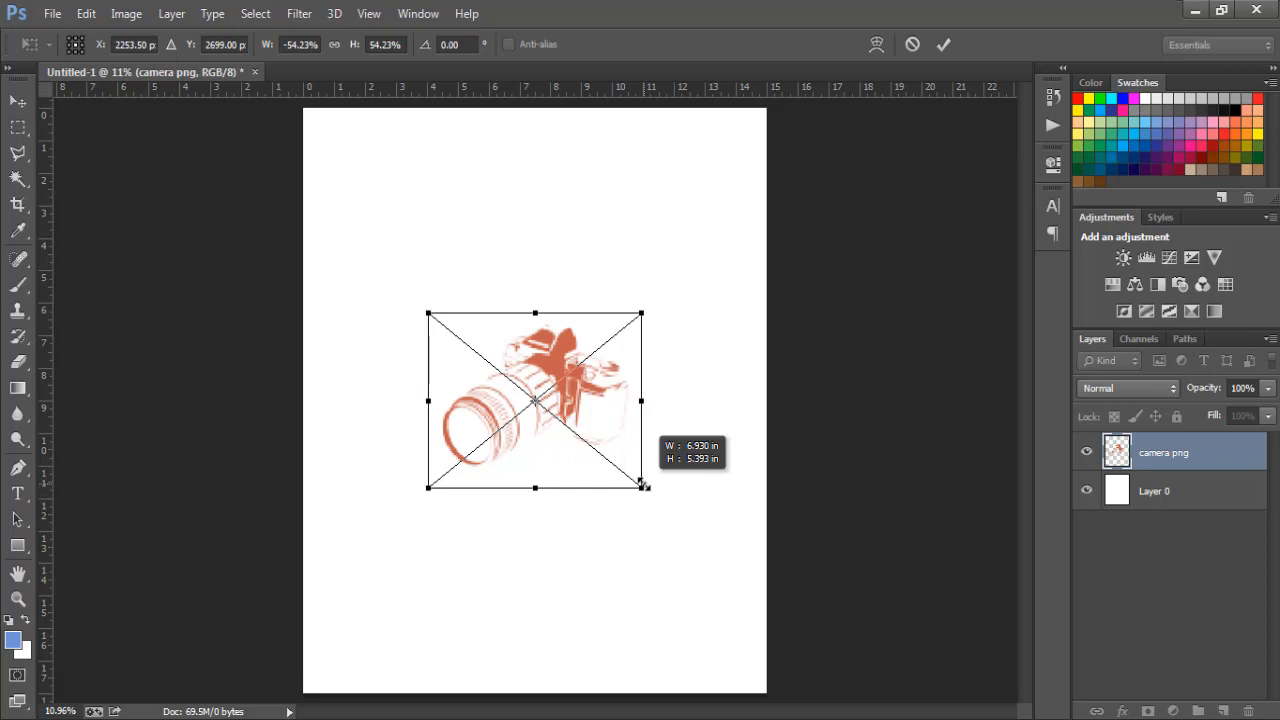
{"action": "left_click_drag", "start_coordinate": [643, 484], "coordinate": [643, 484]}
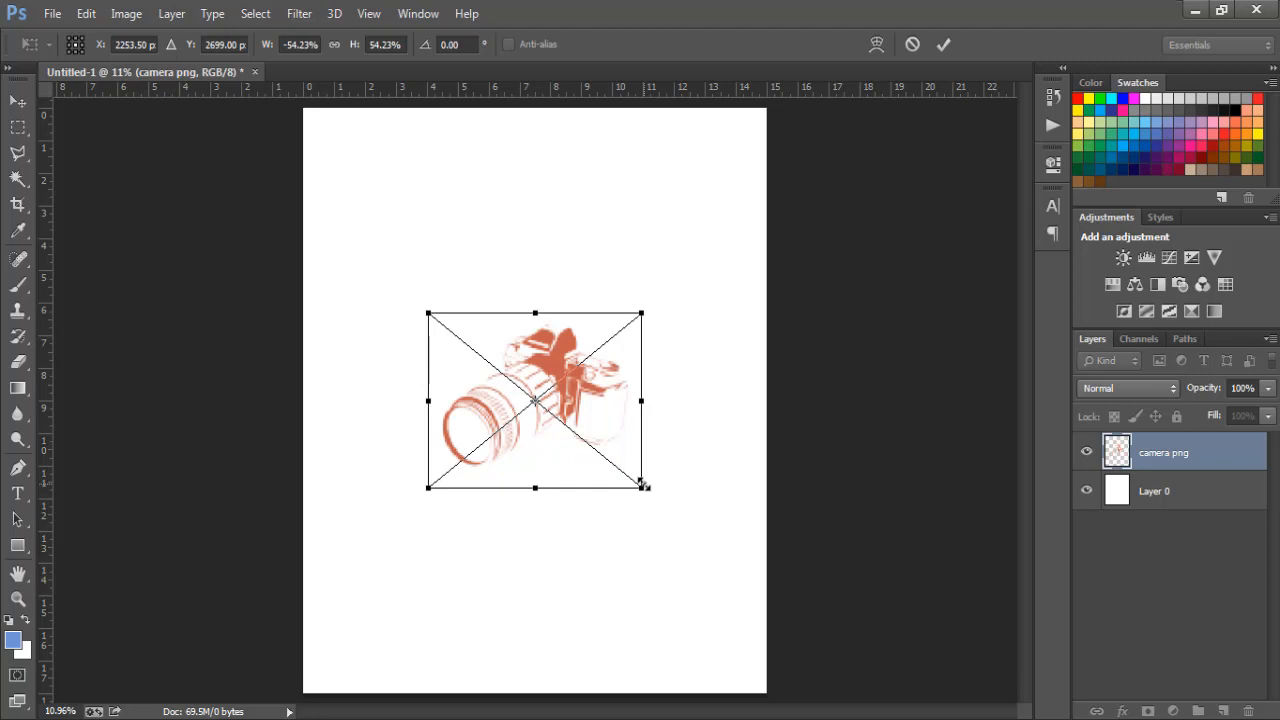
{"action": "key", "text": "Return"}
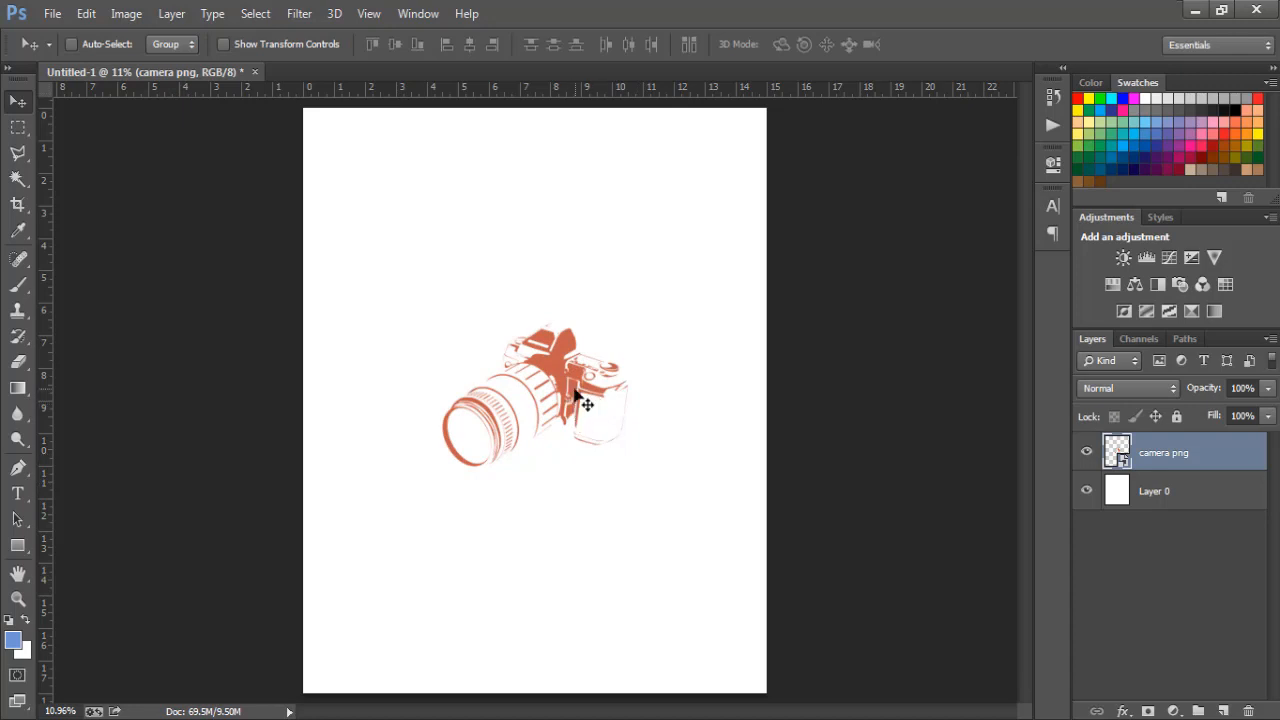
- Move the camera left and place a duplicate copy beside it on the right
{"action": "left_click_drag", "start_coordinate": [583, 400], "coordinate": [483, 403]}
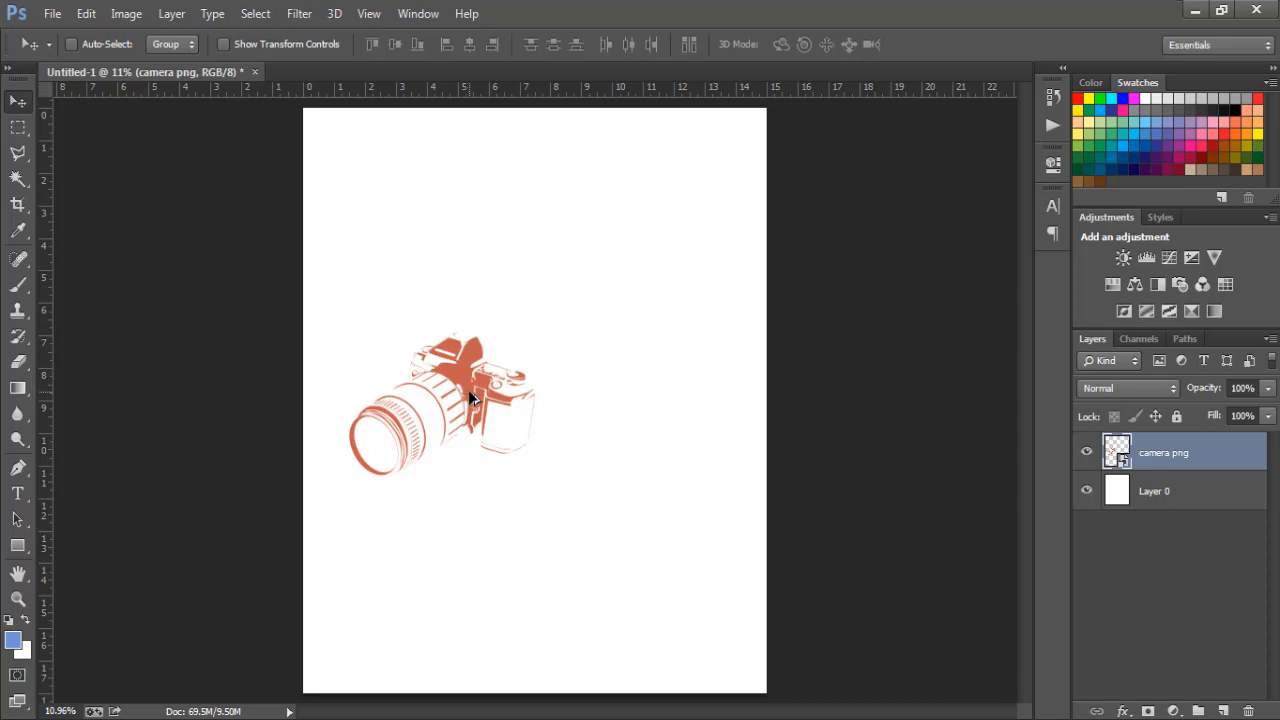
{"action": "left_click_drag", "start_coordinate": [470, 397], "coordinate": [648, 408]}
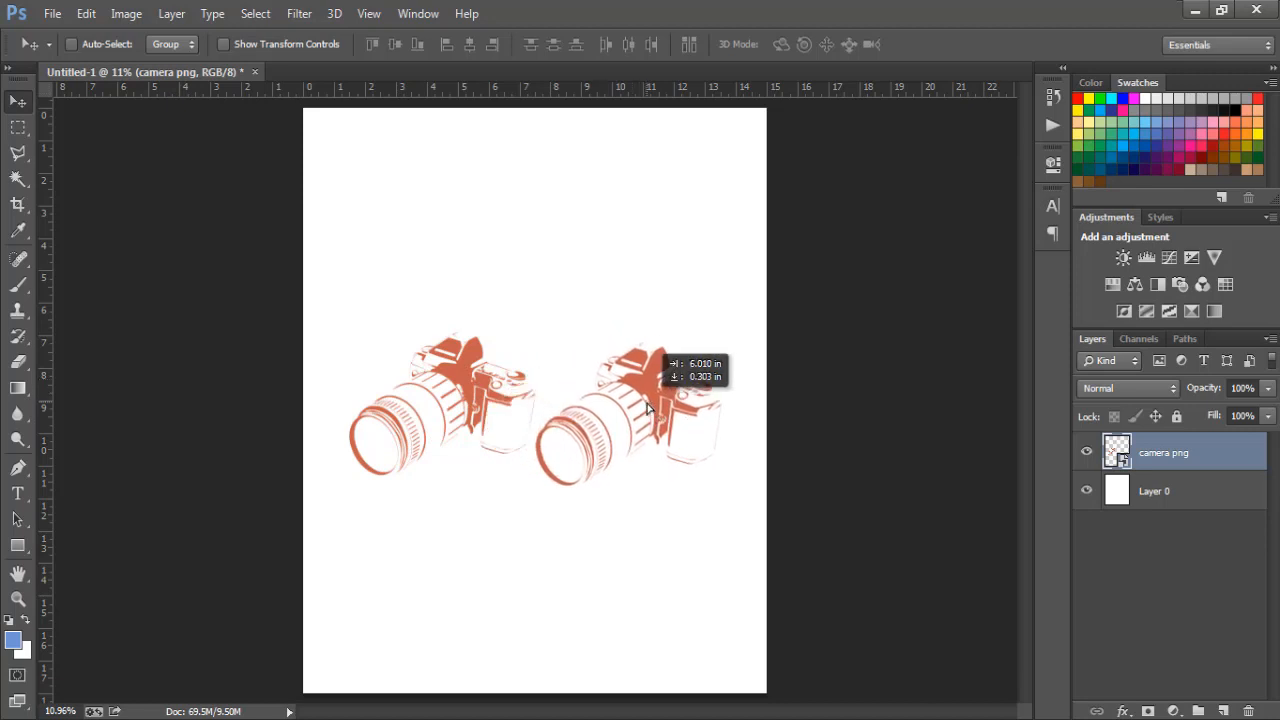
{"action": "left_click_drag", "start_coordinate": [648, 408], "coordinate": [648, 408]}
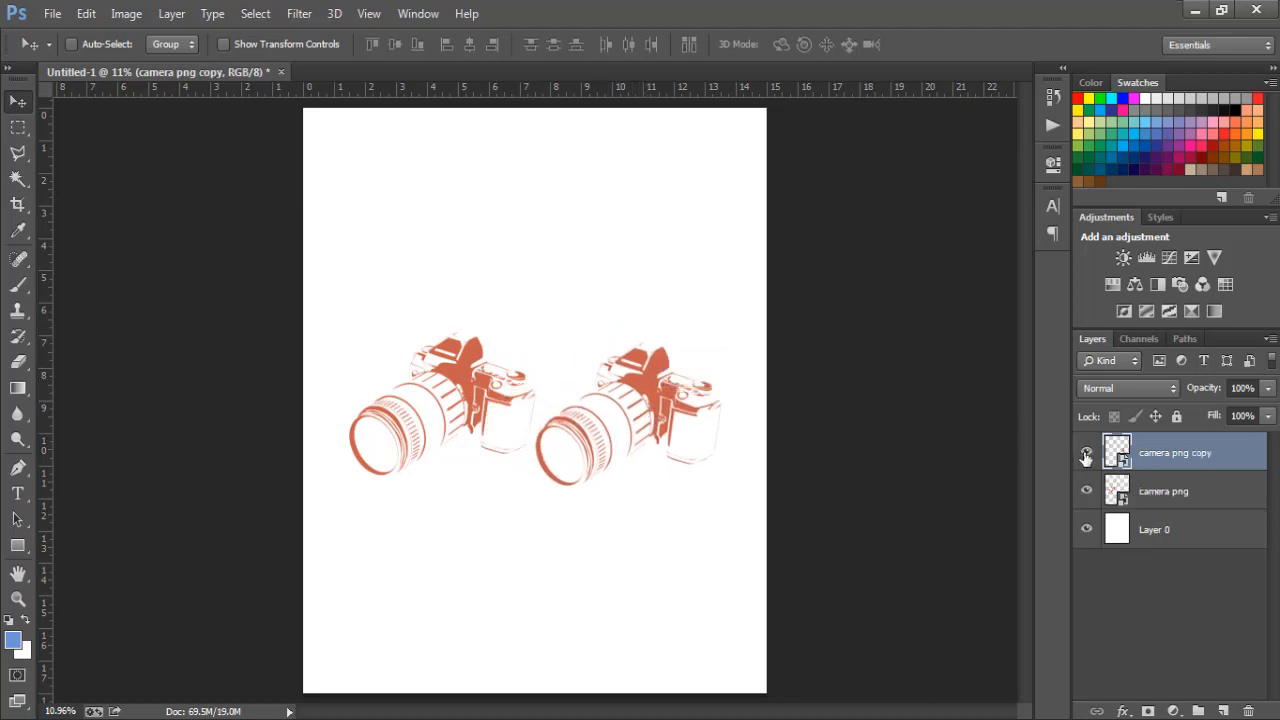
{"action": "left_click", "coordinate": [1086, 453]}
{"action": "left_click", "coordinate": [1086, 453]}
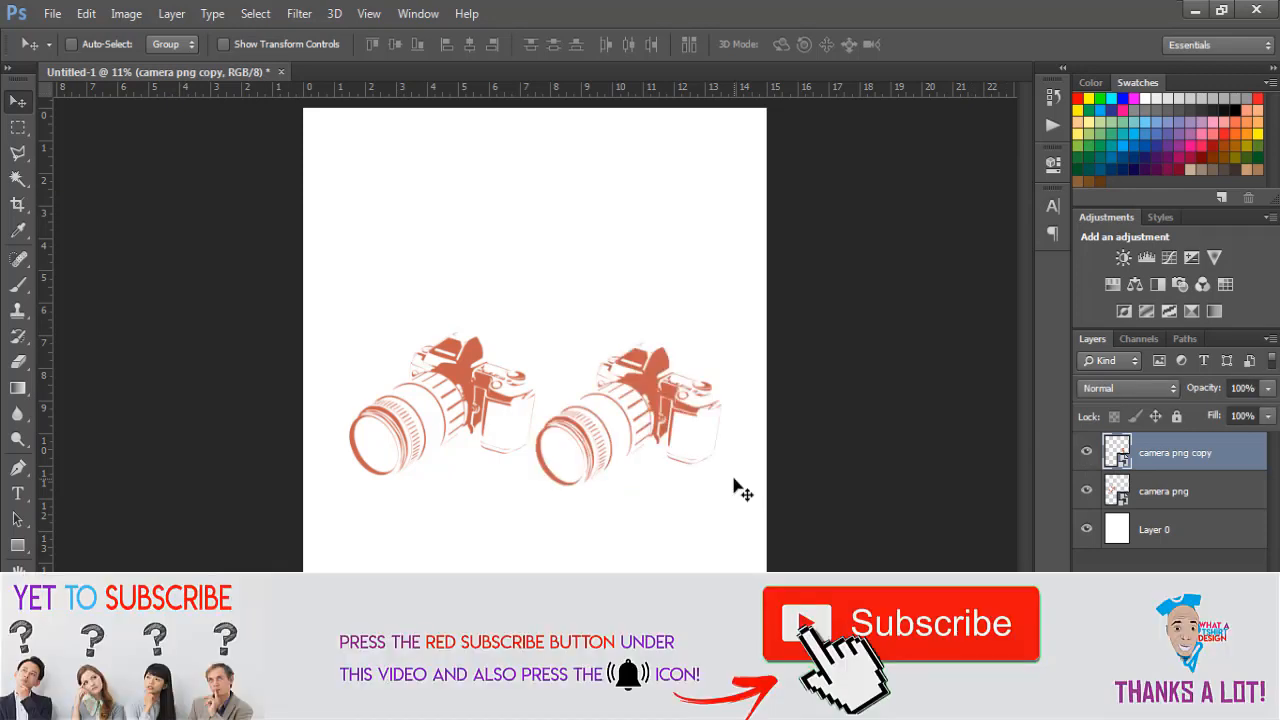
- Flip the camera copy horizontally and nudge it up to align with the original
{"action": "key", "text": "ctrl+t"}
{"action": "right_click", "coordinate": [691, 424]}
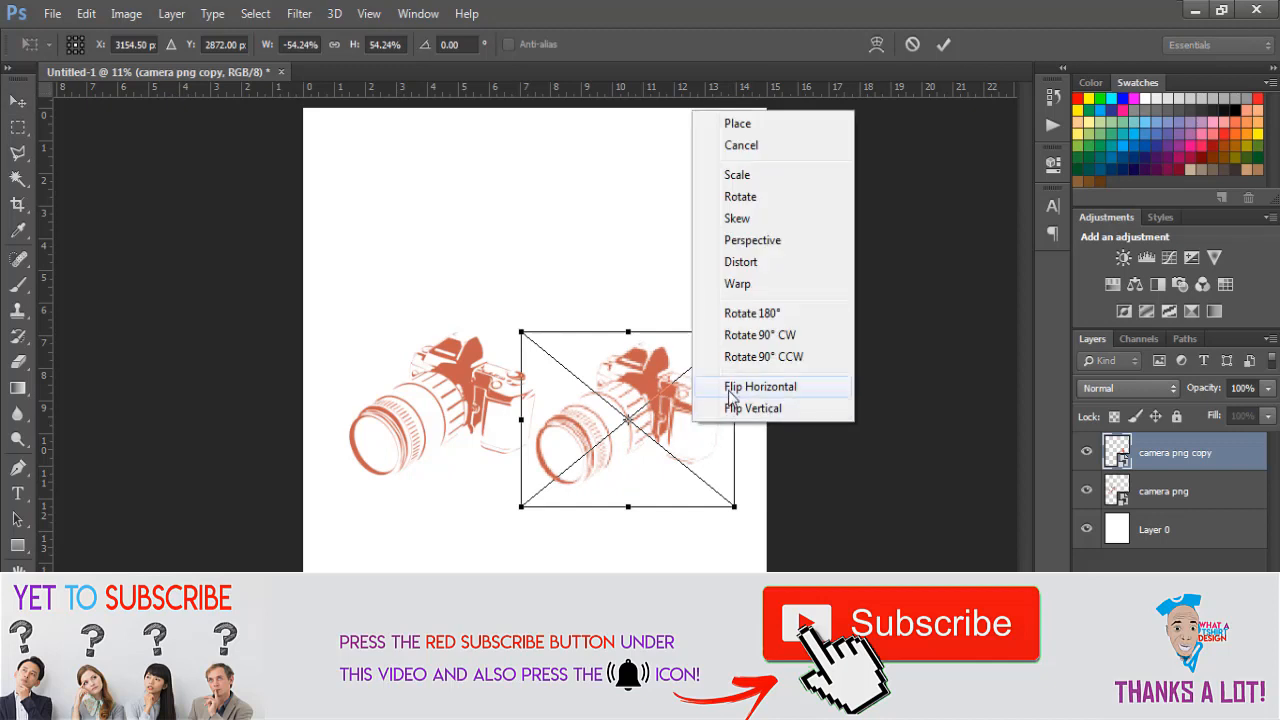
{"action": "left_click", "coordinate": [730, 392]}
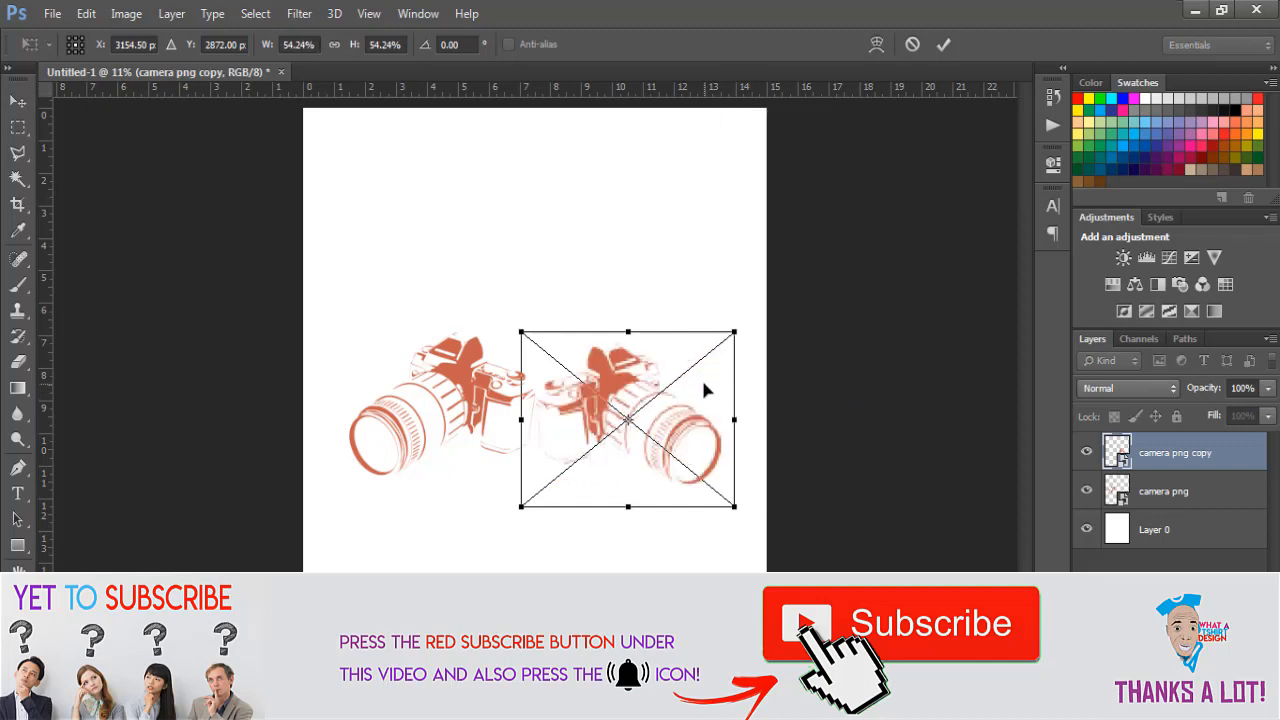
{"action": "key", "text": "Return"}
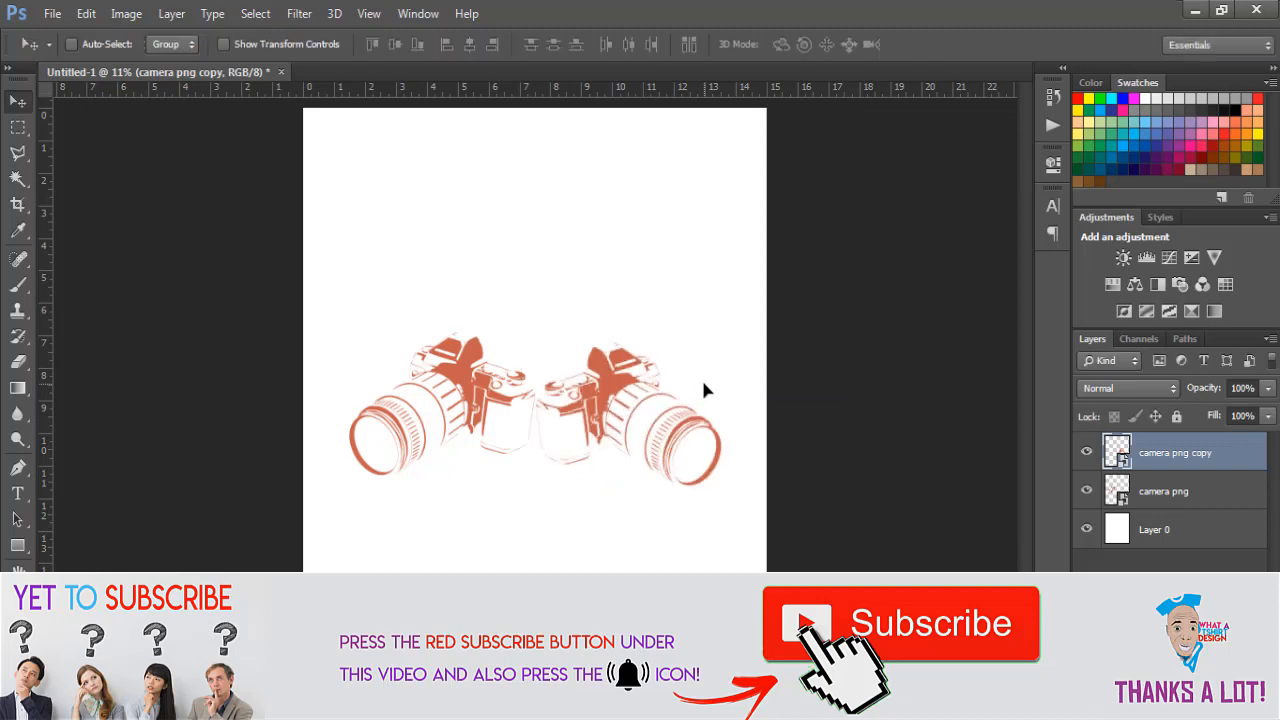
{"action": "key", "text": "shift+Up"}
{"action": "key", "text": "shift+Up"}
{"action": "key", "text": "shift+Up"}
{"action": "key", "text": "shift+Up"}
{"action": "key", "text": "shift+Up"}
{"action": "key", "text": "shift+Up"}
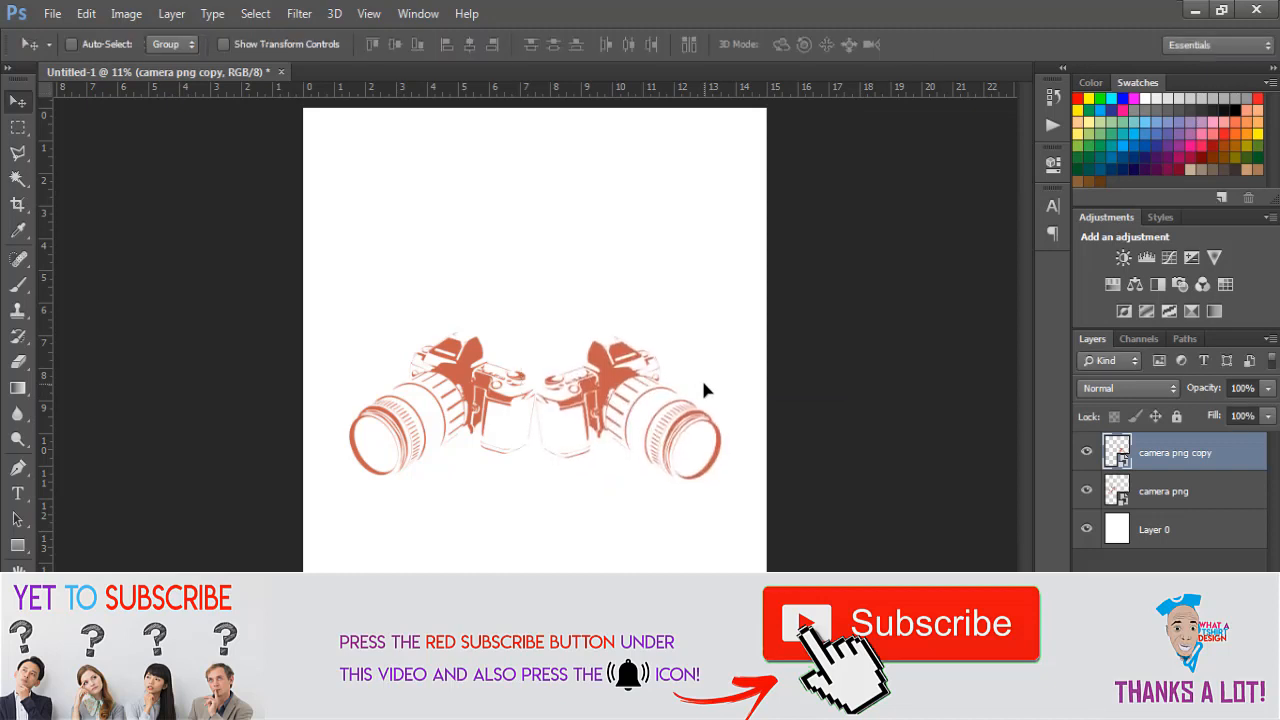
{"action": "key", "text": "shift+Up"}
{"action": "key", "text": "shift+Up"}
{"action": "key", "text": "shift+Up"}
{"action": "key", "text": "shift+Up"}
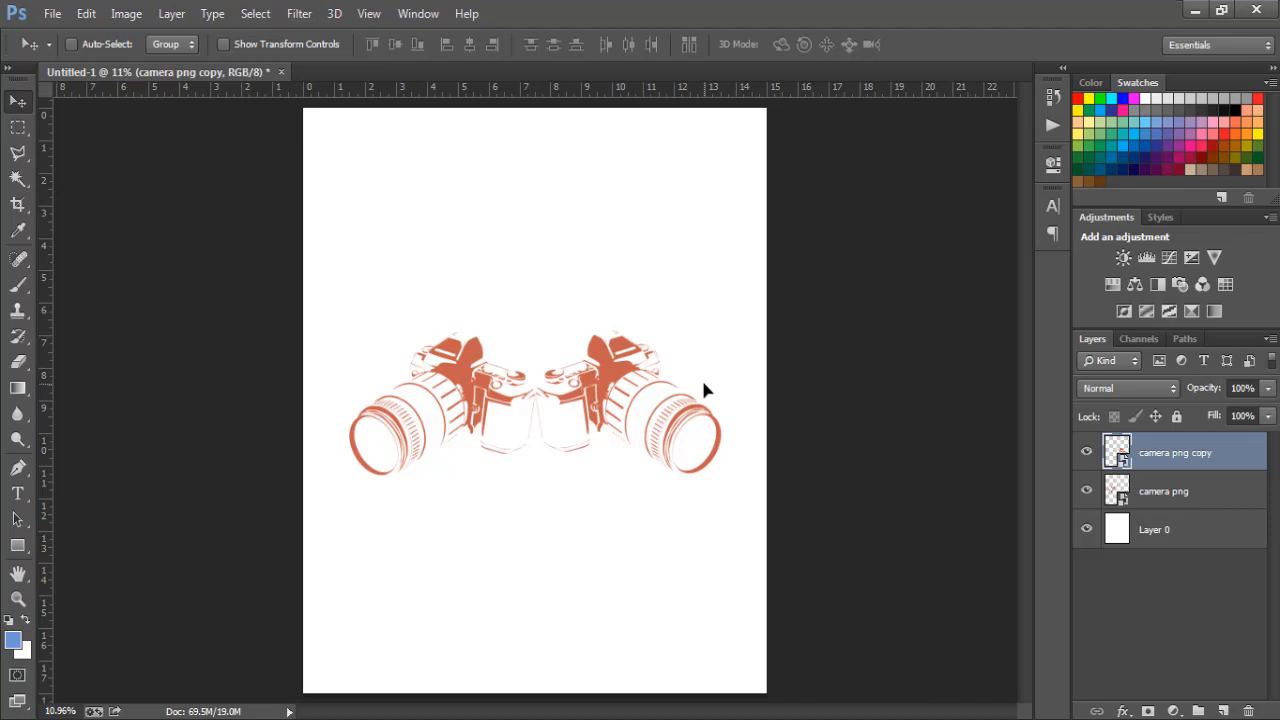
- Select both camera layers and group them into Group 1, toggling its visibility to check
{"action": "left_click", "coordinate": [1175, 487], "text": "shift"}
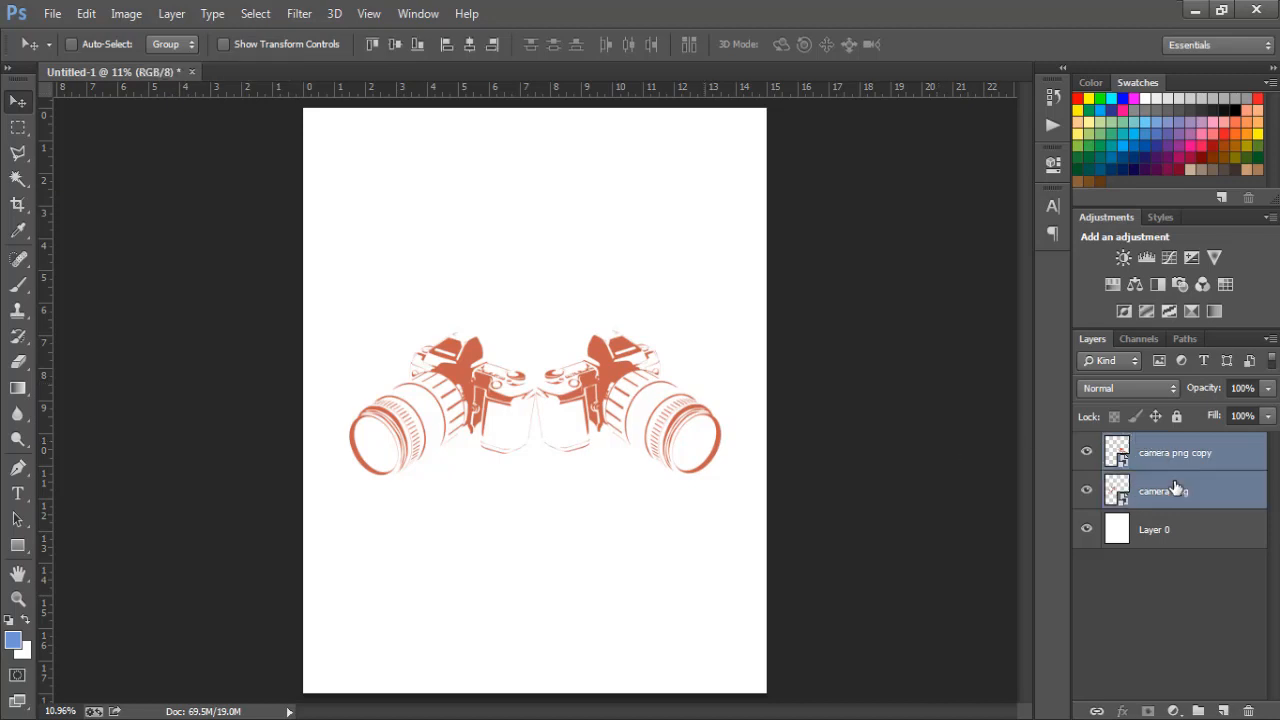
{"action": "left_click", "coordinate": [1190, 451]}
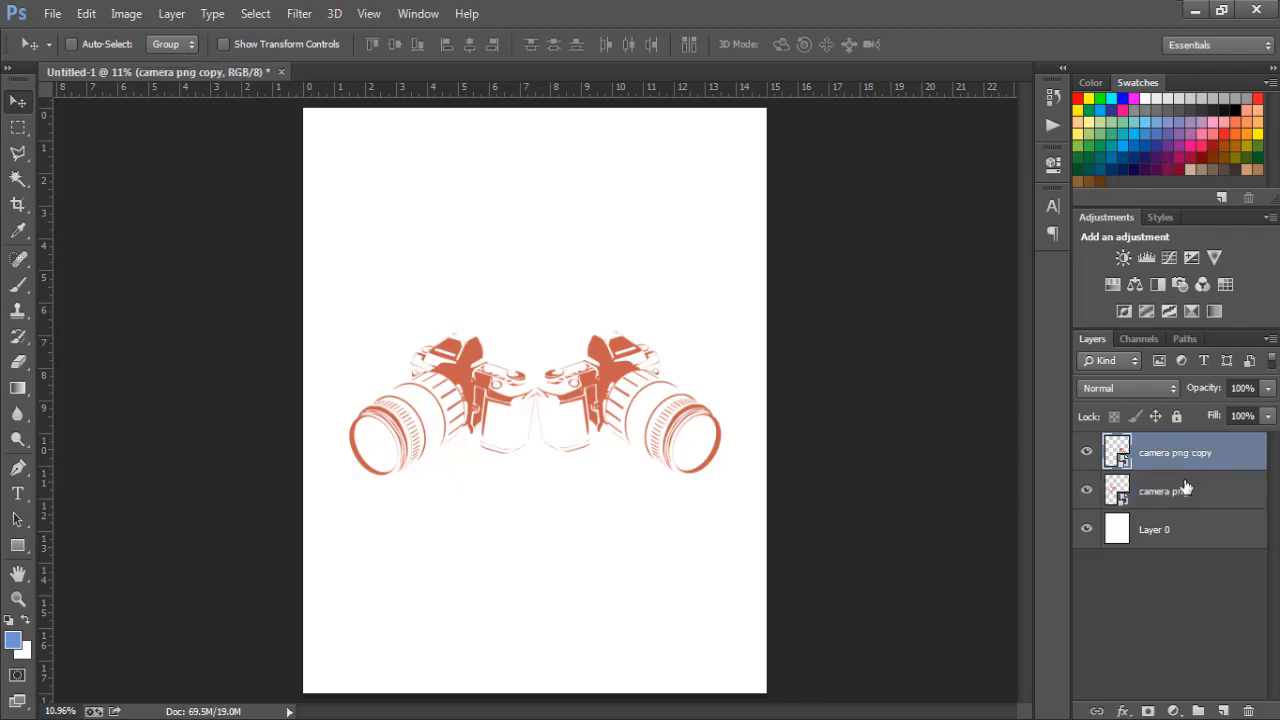
{"action": "left_click", "coordinate": [1185, 487], "text": "shift"}
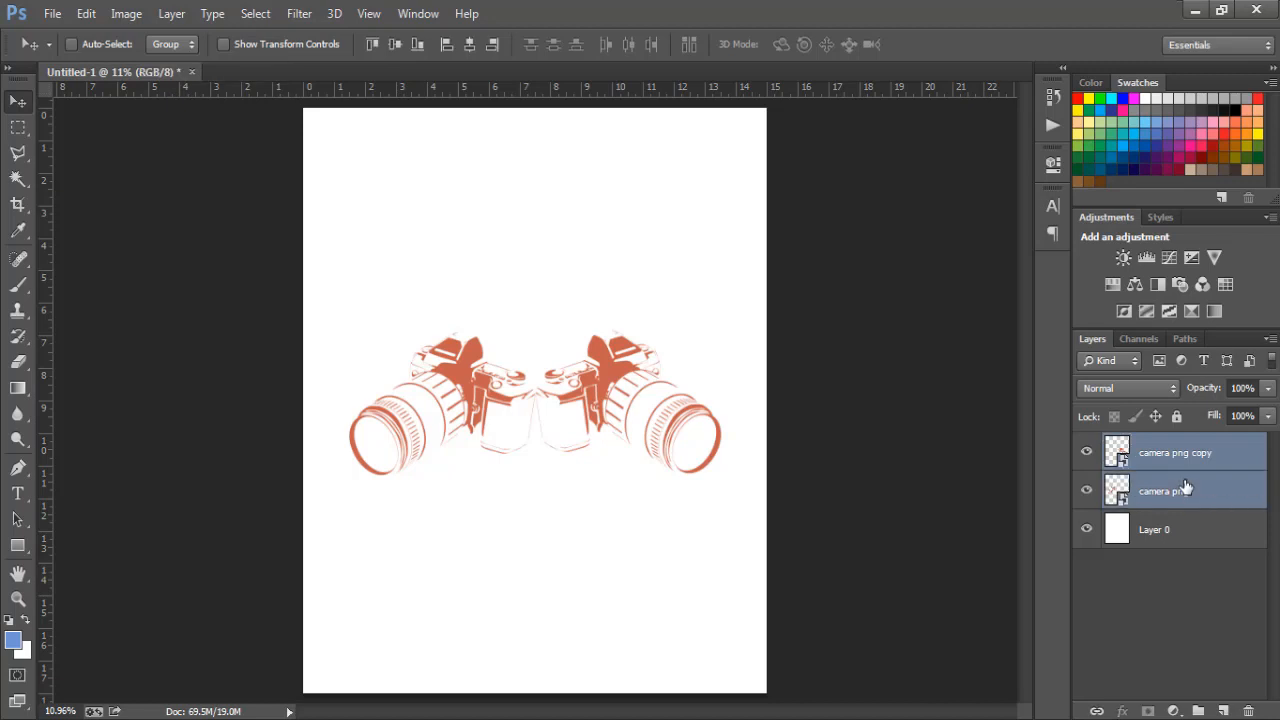
{"action": "key", "text": "ctrl+g"}
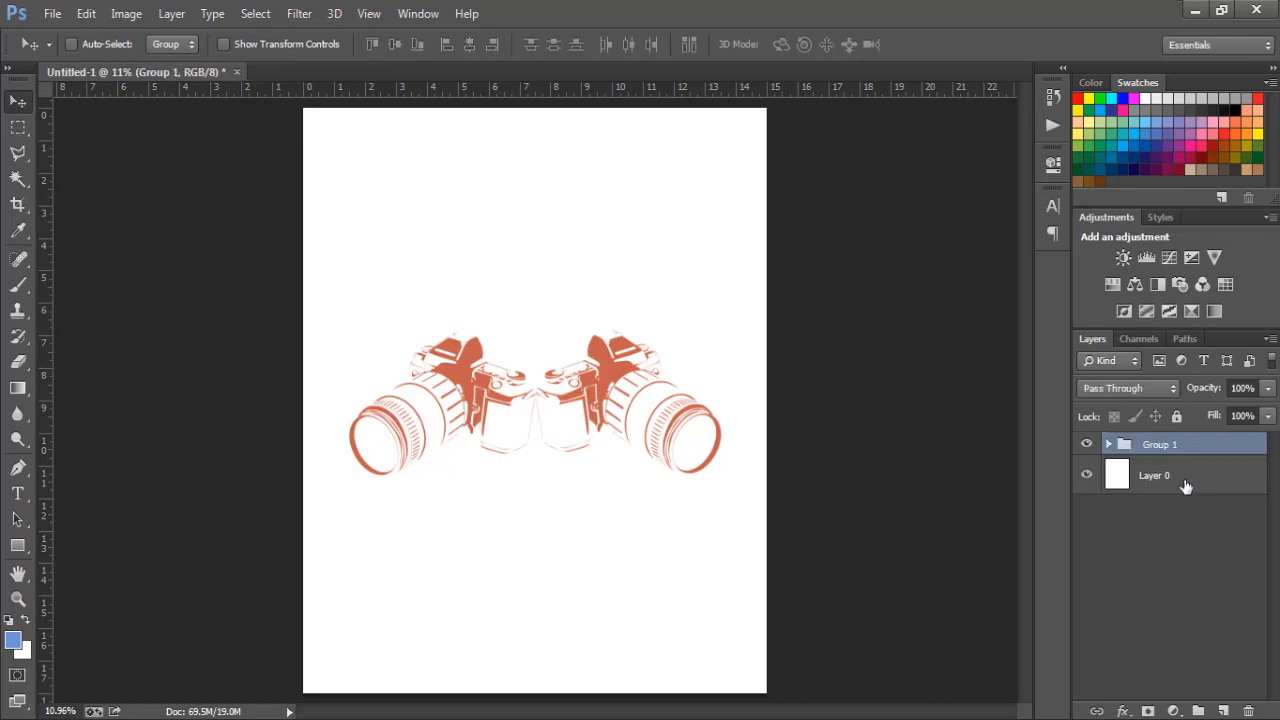
{"action": "left_click", "coordinate": [1086, 446]}
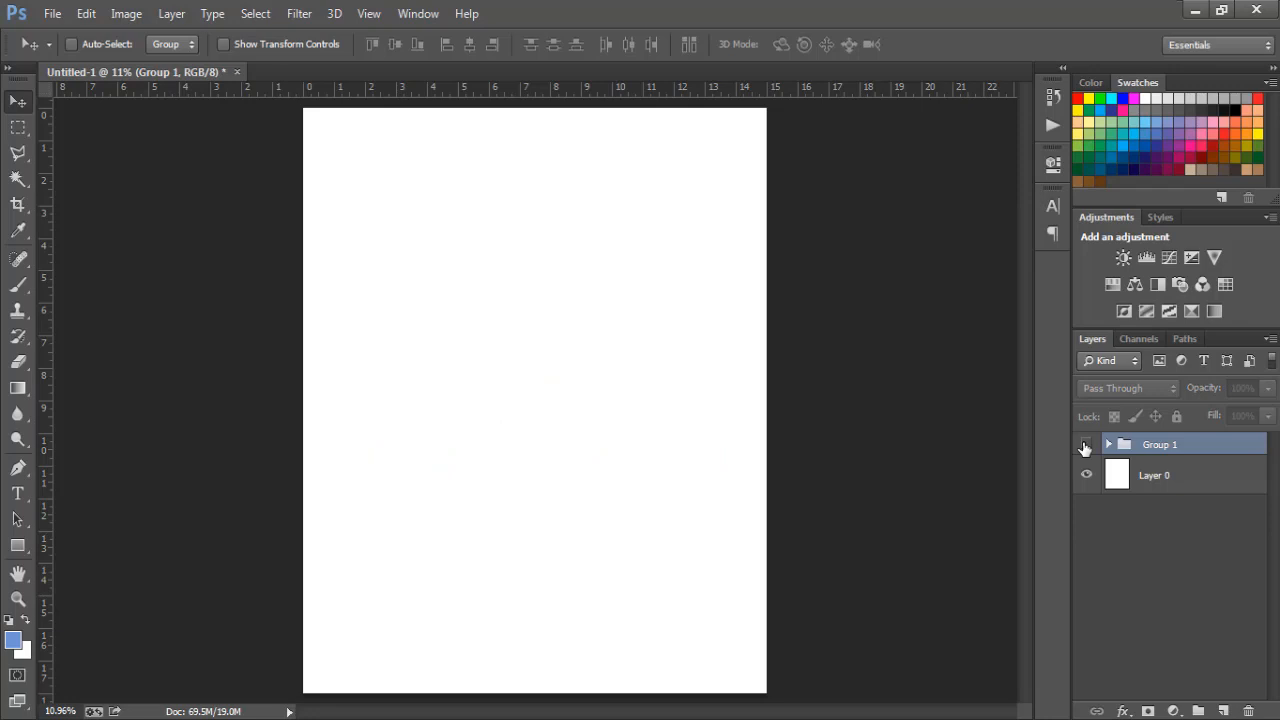
{"action": "left_click", "coordinate": [1086, 446]}
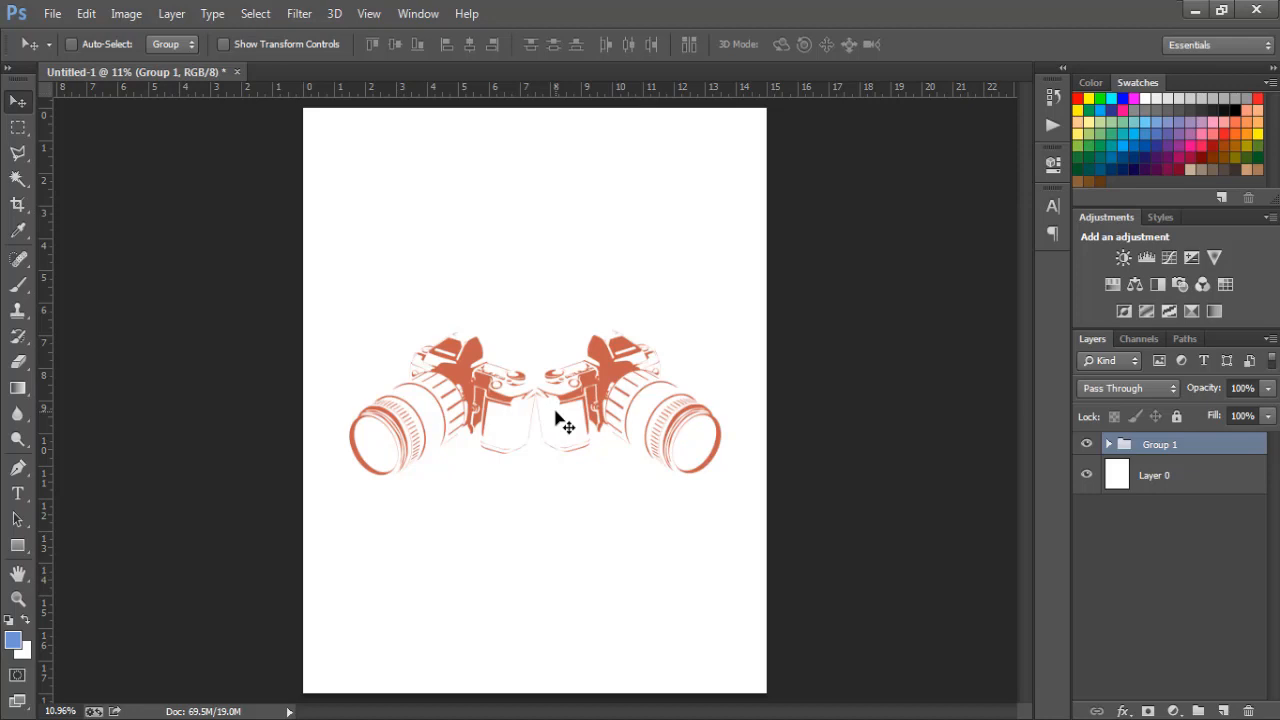
- Scale the camera group to about 121% and nudge it into place near the middle
{"action": "key", "text": "ctrl+t"}
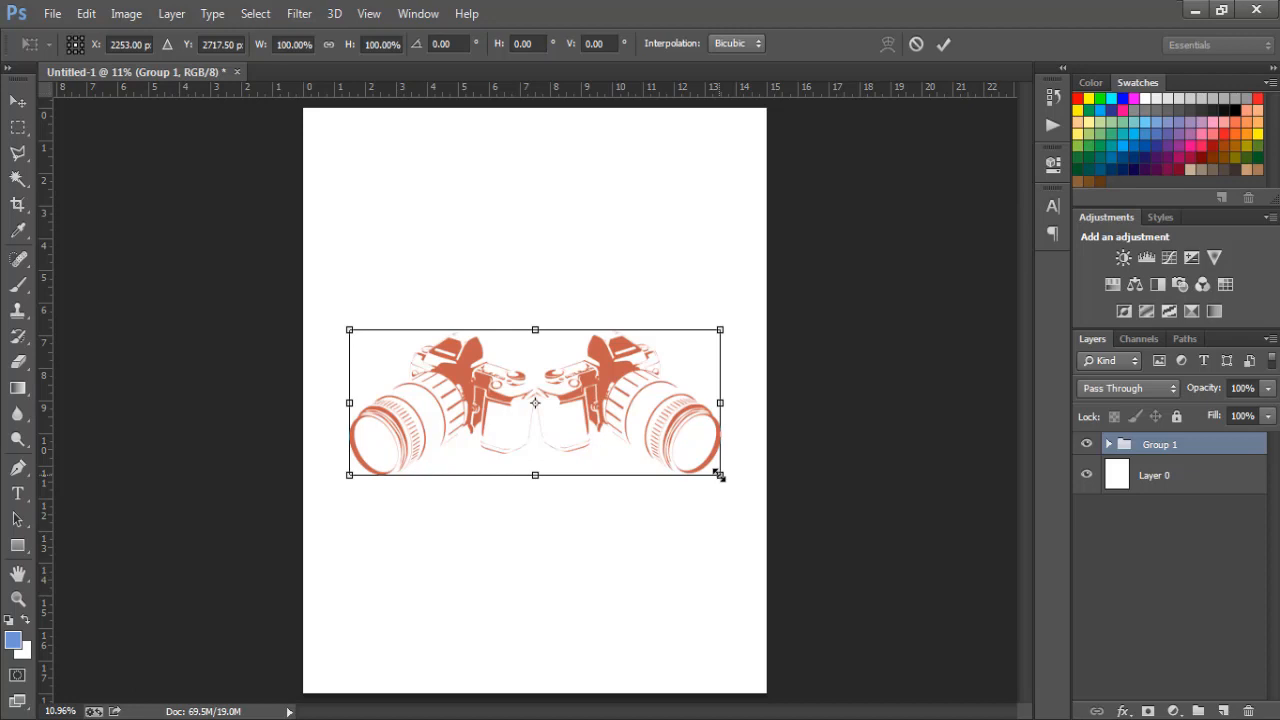
{"action": "left_click_drag", "start_coordinate": [719, 476], "coordinate": [748, 515]}
{"action": "key", "text": "Return"}
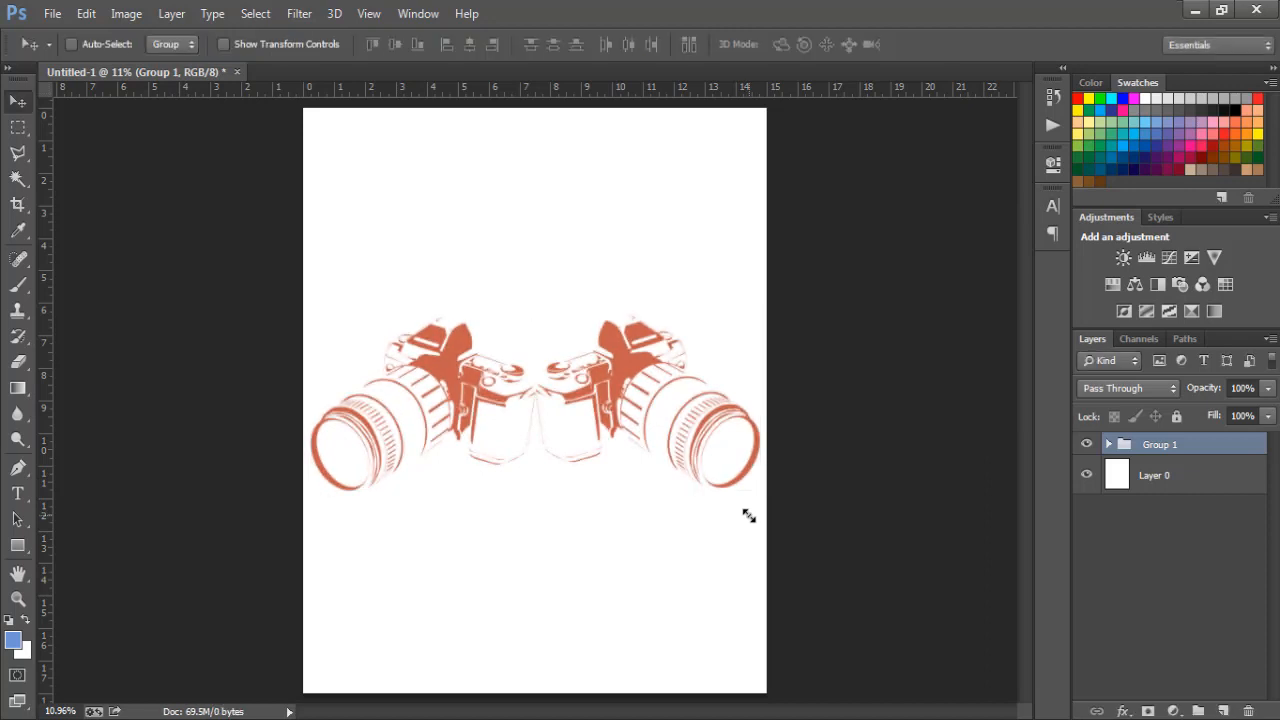
{"action": "left_click_drag", "start_coordinate": [648, 387], "coordinate": [647, 378]}
{"action": "key", "text": "shift+Right"}
{"action": "key", "text": "shift+Right"}
{"action": "key", "text": "shift+Right"}
{"action": "key", "text": "shift+Right"}
{"action": "key", "text": "shift+Right"}
{"action": "key", "text": "shift+Right"}
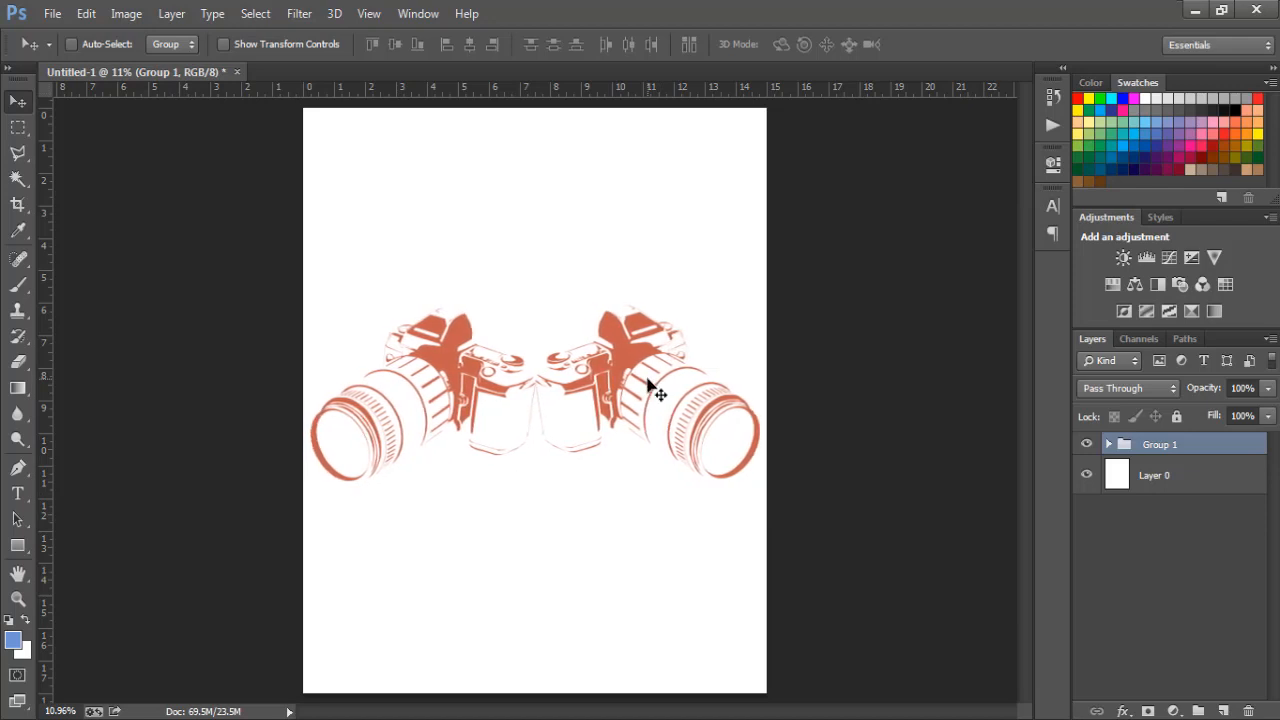
- Expand Group 1 and open the camera copy's smart object contents
{"action": "left_click", "coordinate": [1109, 444]}
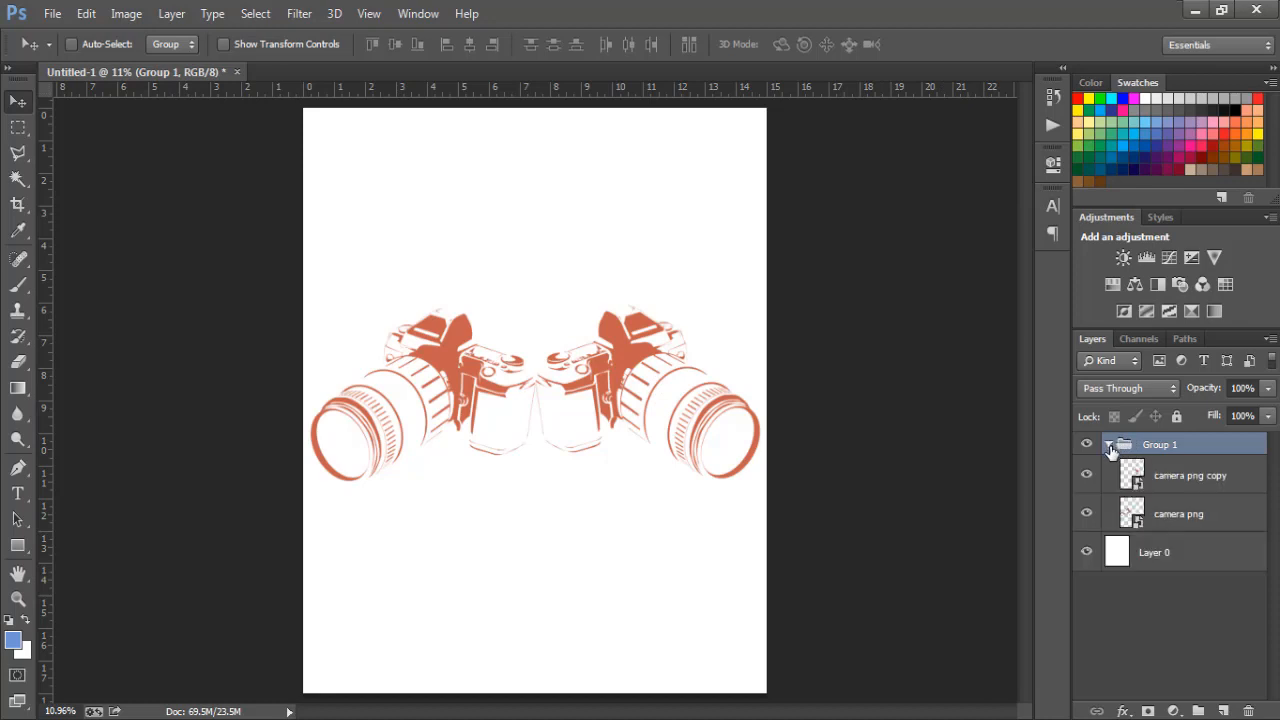
{"action": "left_click", "coordinate": [1109, 445]}
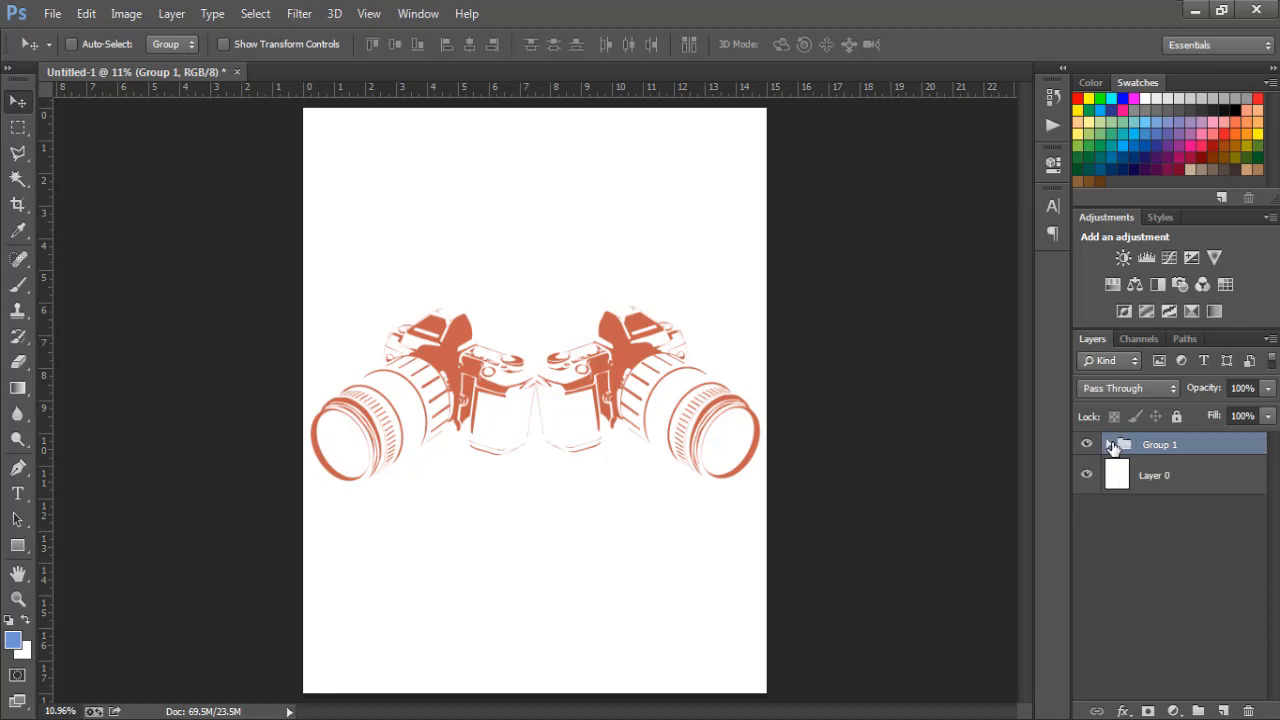
{"action": "left_click", "coordinate": [1109, 445]}
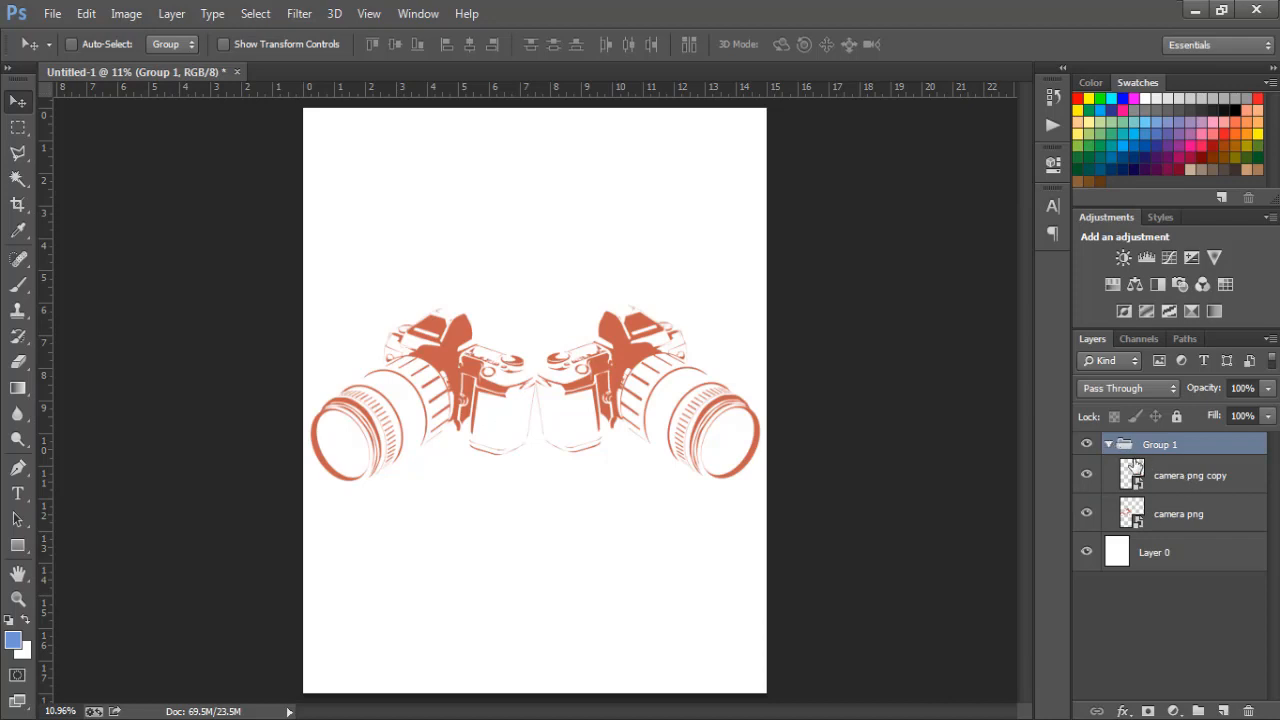
{"action": "double_click", "coordinate": [1132, 474]}
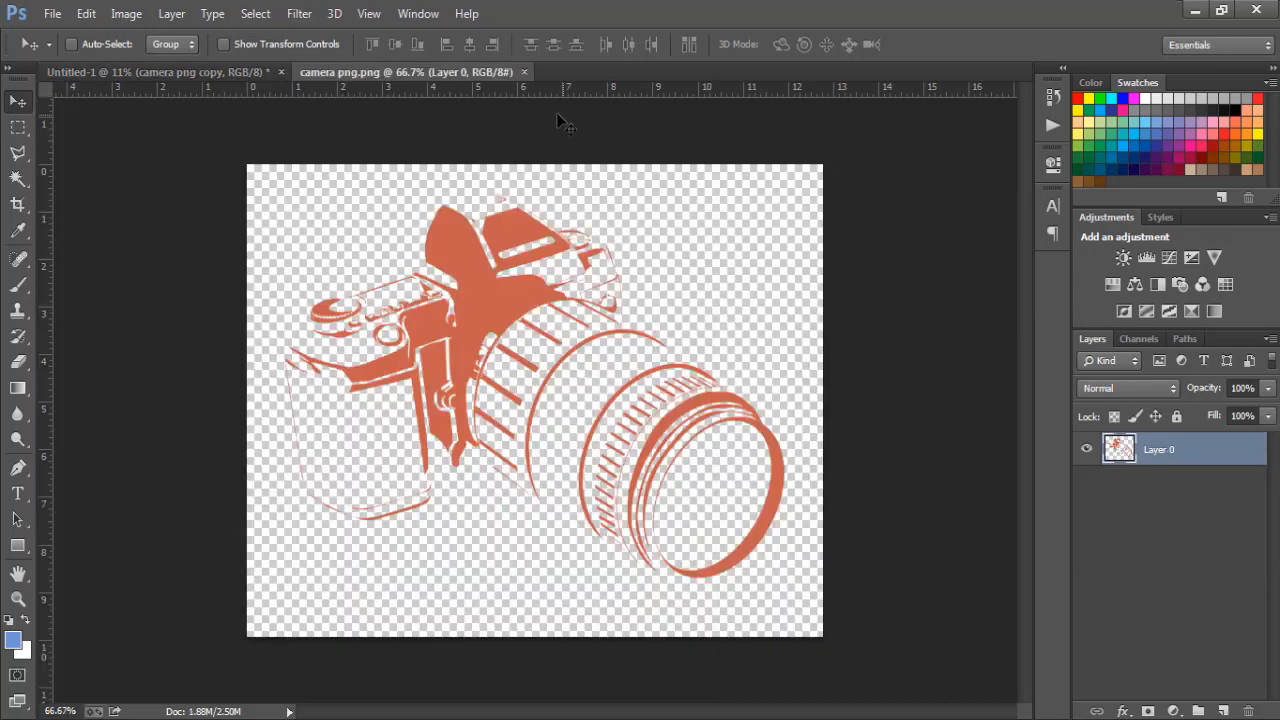
{"action": "left_click", "coordinate": [524, 72]}
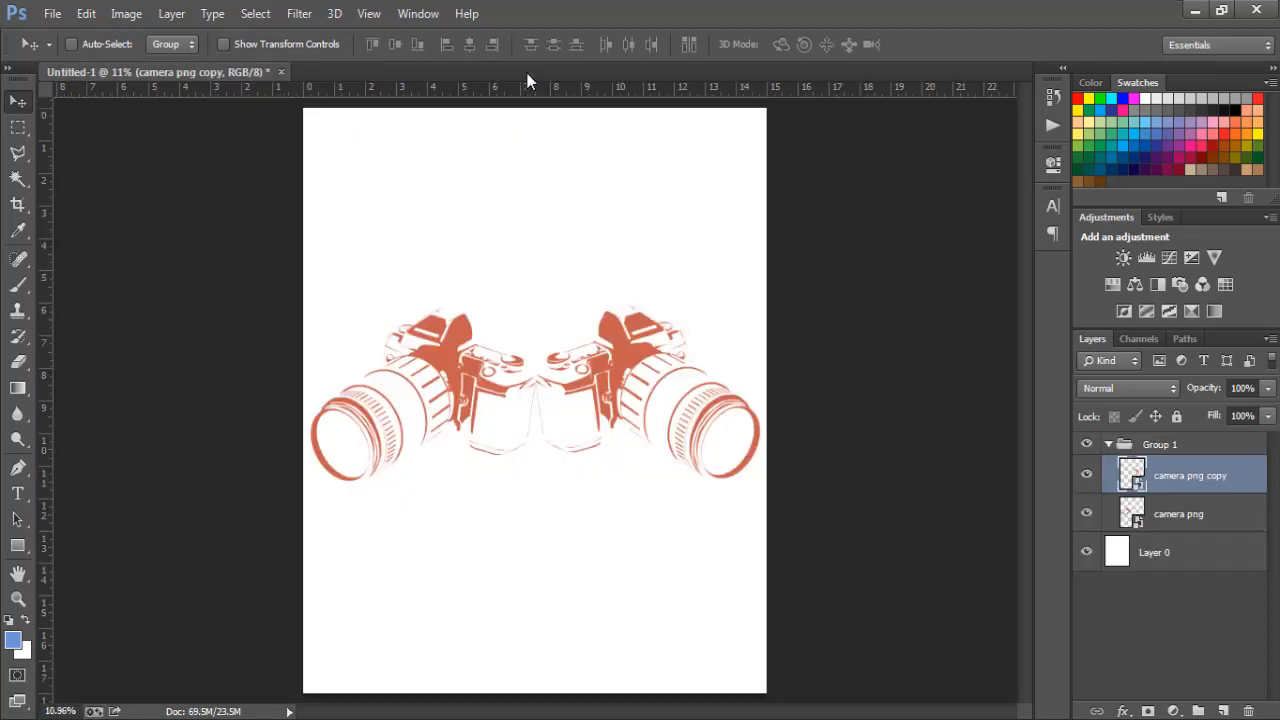
{"action": "double_click", "coordinate": [1262, 480]}
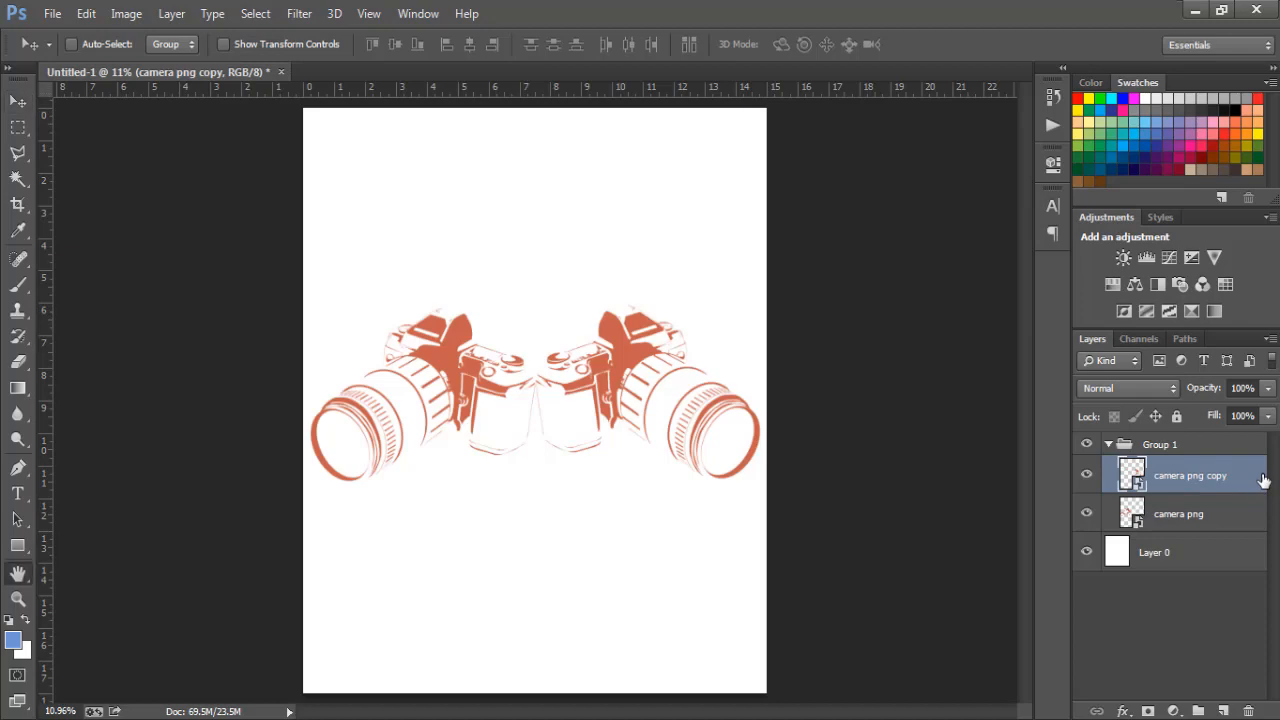
- Apply a blue #376d83 Color Overlay to the camera png copy layer
{"action": "left_click", "coordinate": [680, 568]}
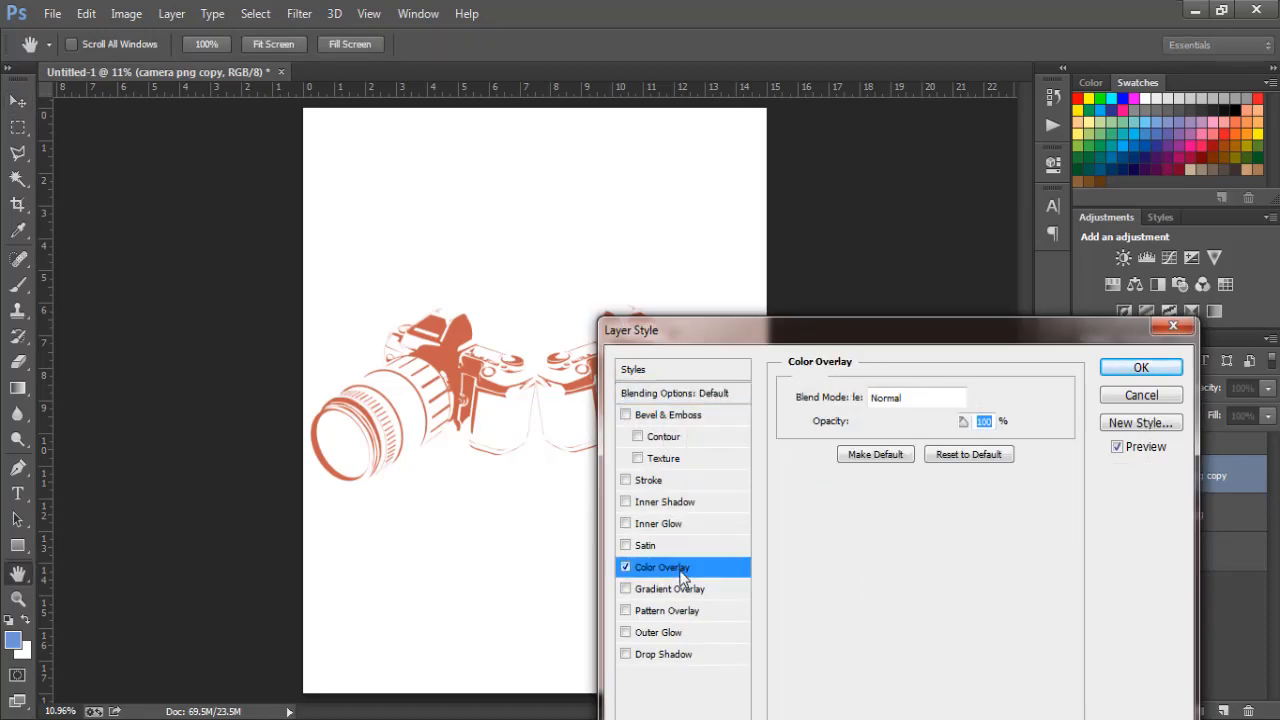
{"action": "left_click_drag", "start_coordinate": [842, 328], "coordinate": [1001, 306]}
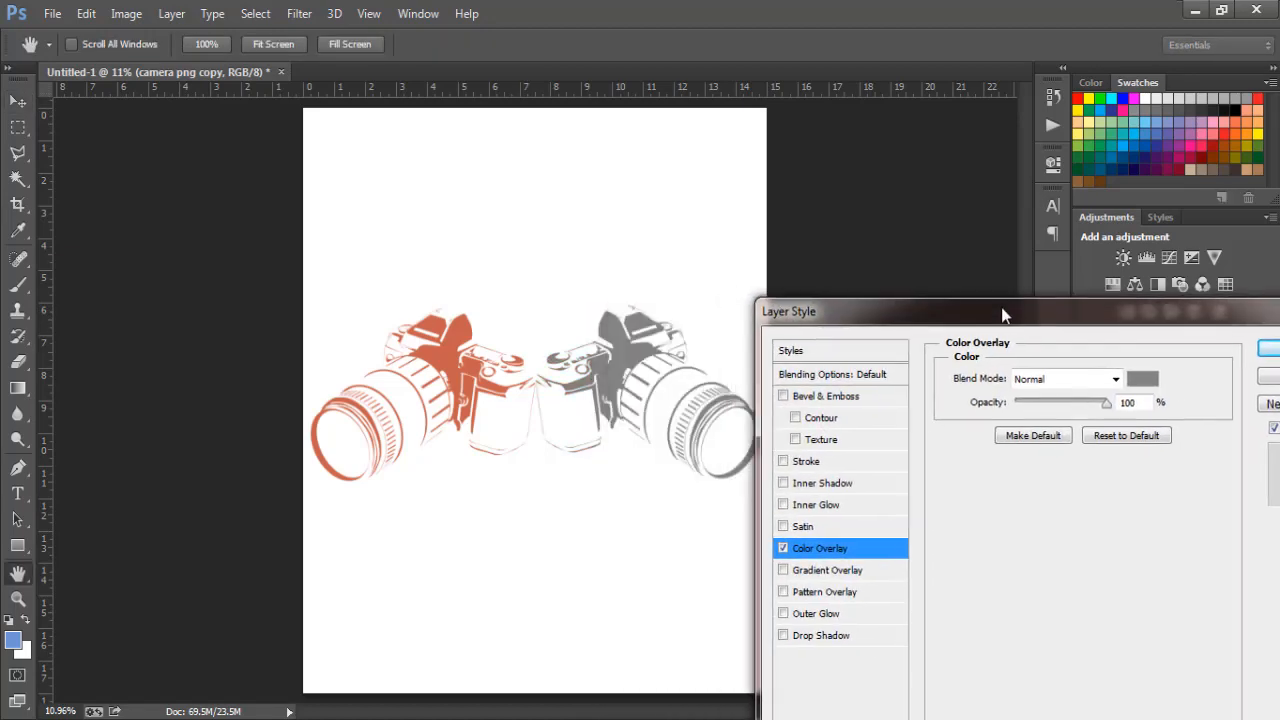
{"action": "left_click", "coordinate": [1144, 376]}
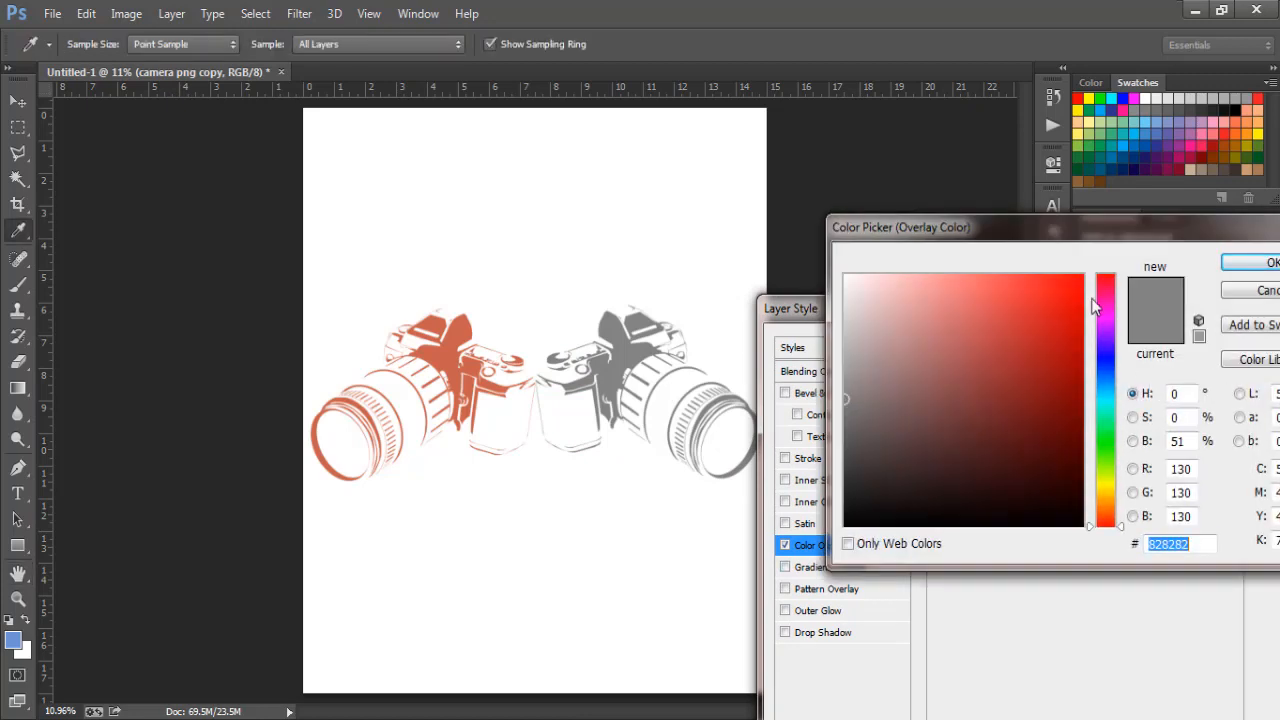
{"action": "left_click", "coordinate": [1110, 389]}
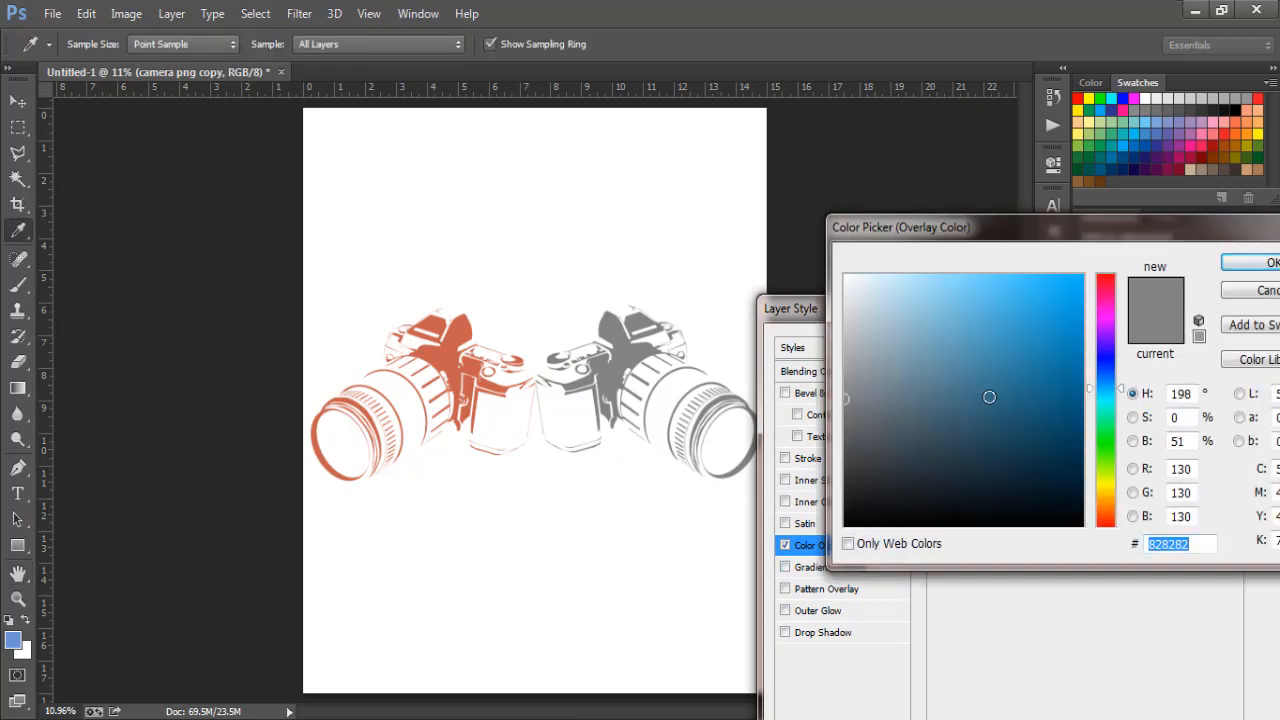
{"action": "left_click", "coordinate": [982, 397]}
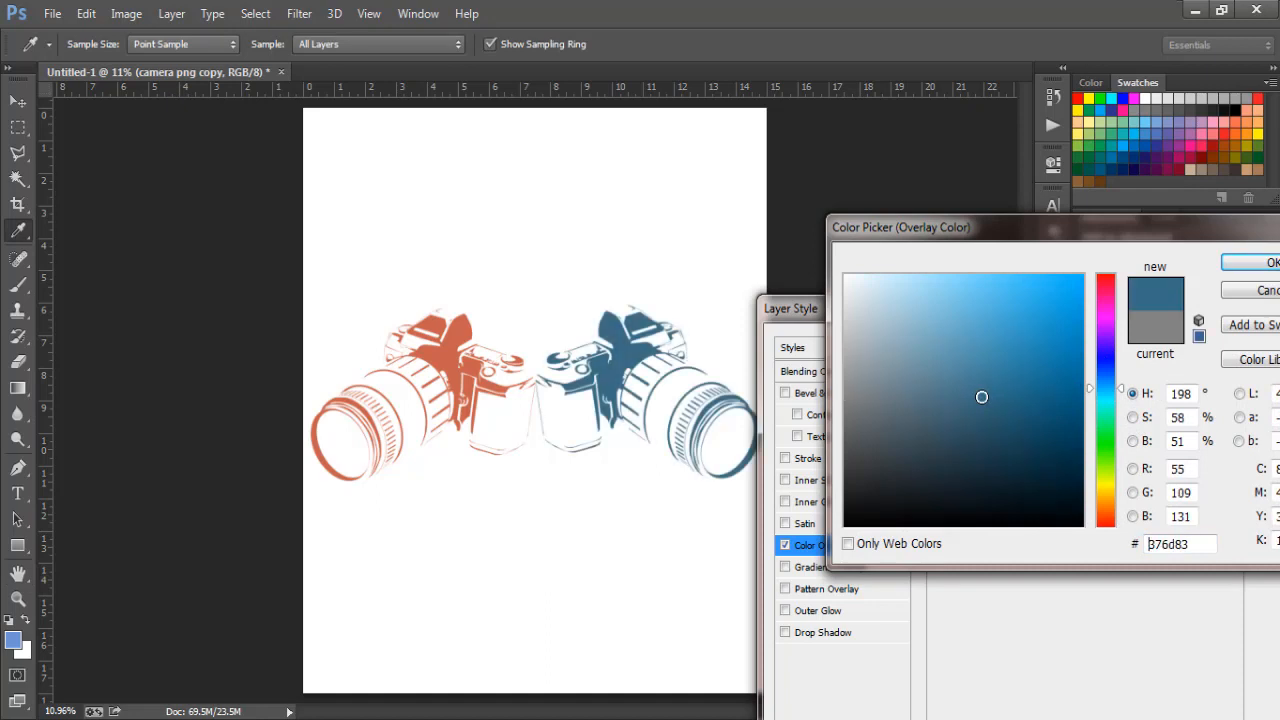
{"action": "left_click", "coordinate": [1247, 266]}
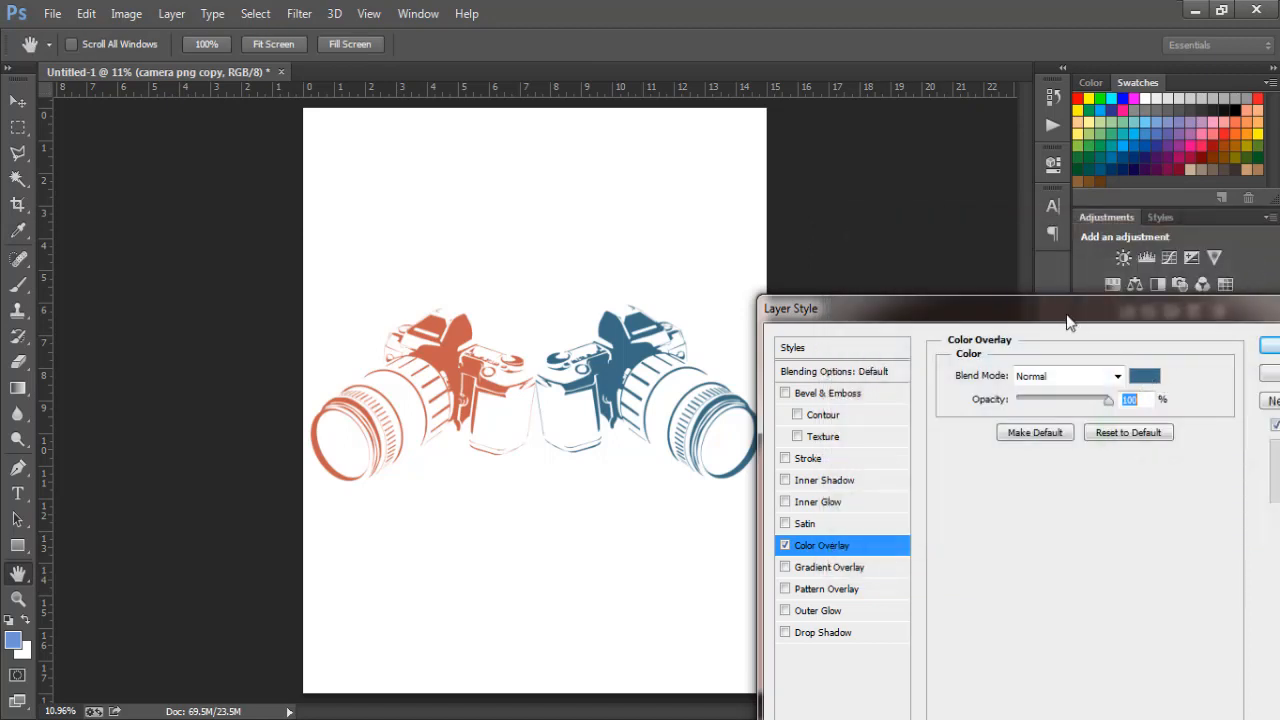
{"action": "left_click", "coordinate": [1276, 346]}
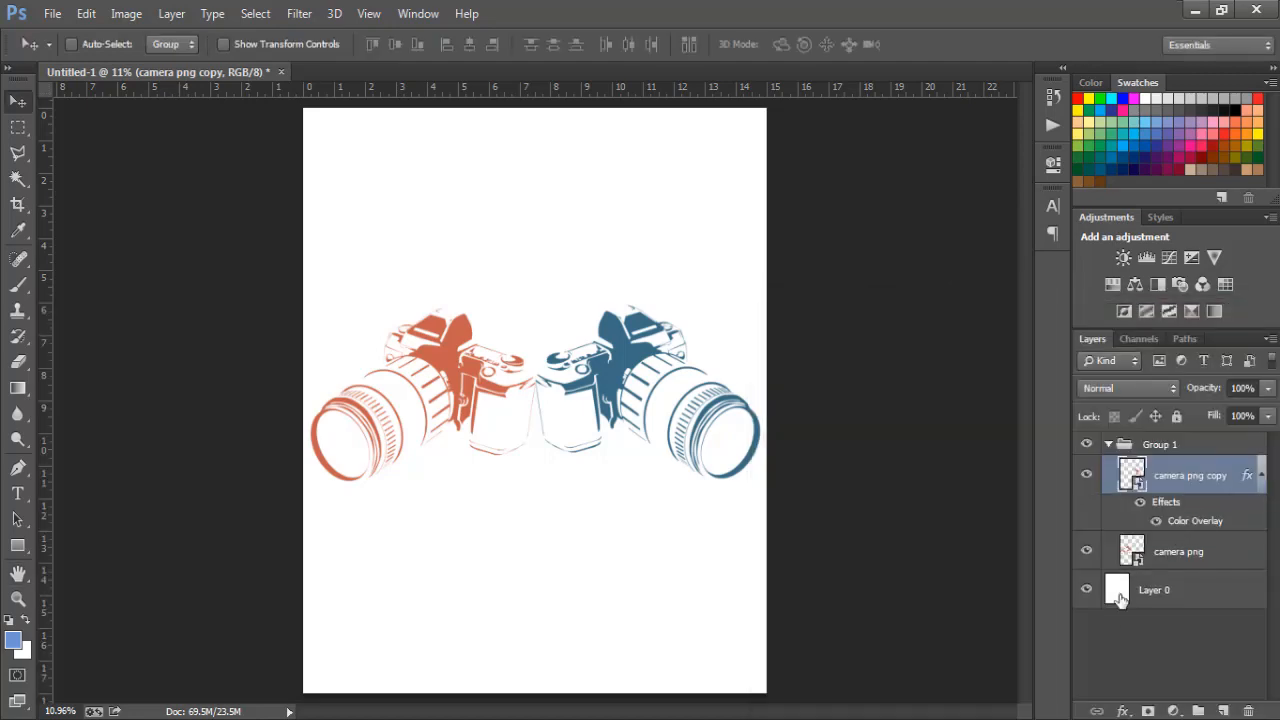
- Give Layer 0 a near-black #040404 Color Overlay
{"action": "double_click", "coordinate": [1120, 592]}
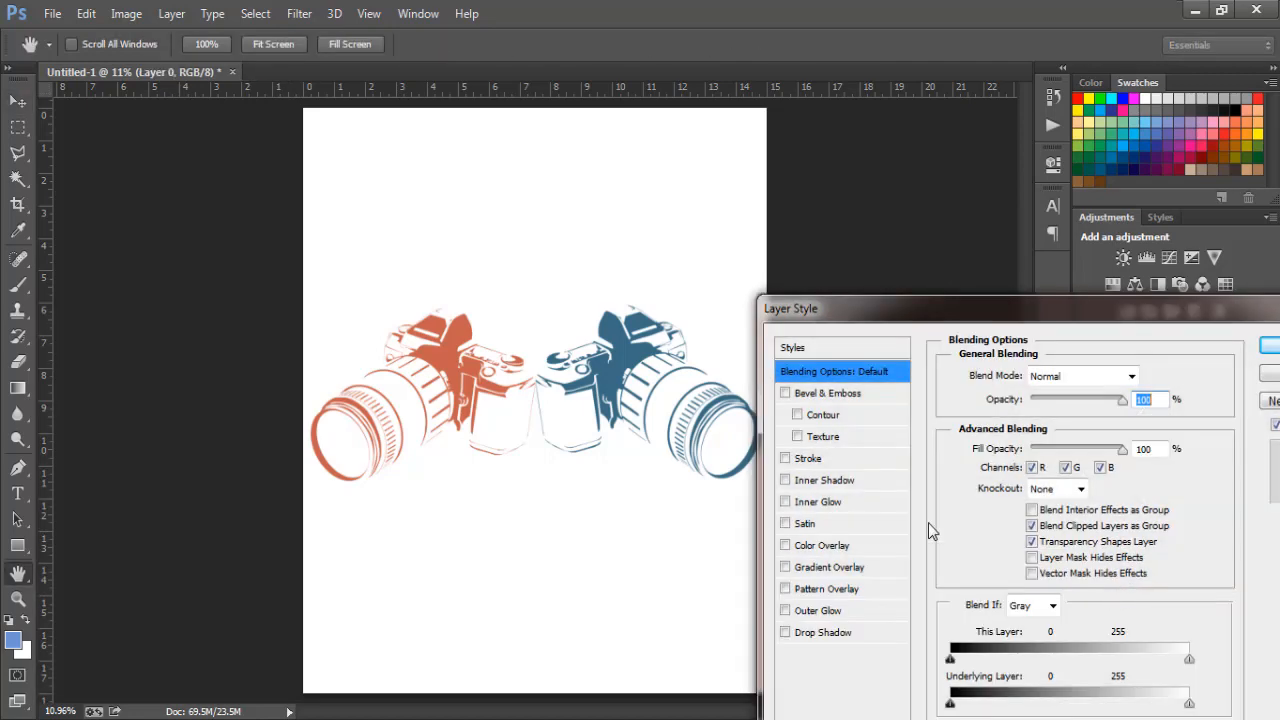
{"action": "left_click", "coordinate": [840, 547]}
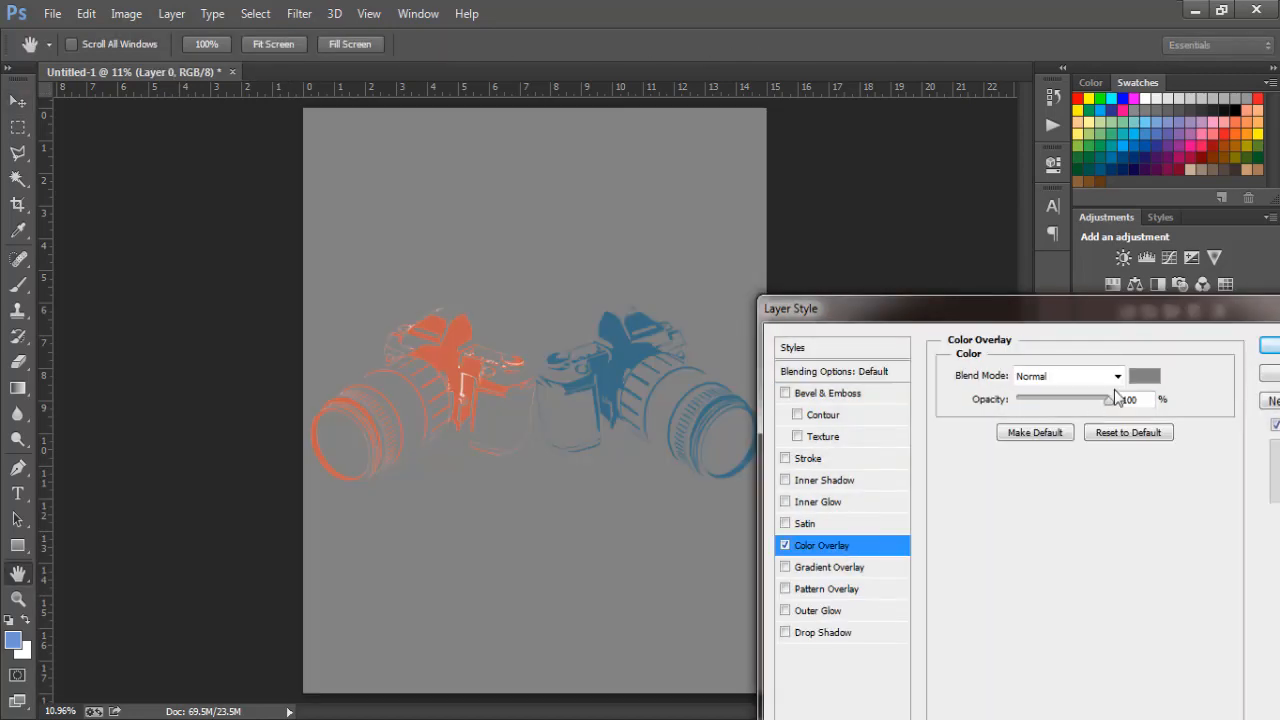
{"action": "left_click", "coordinate": [1143, 378]}
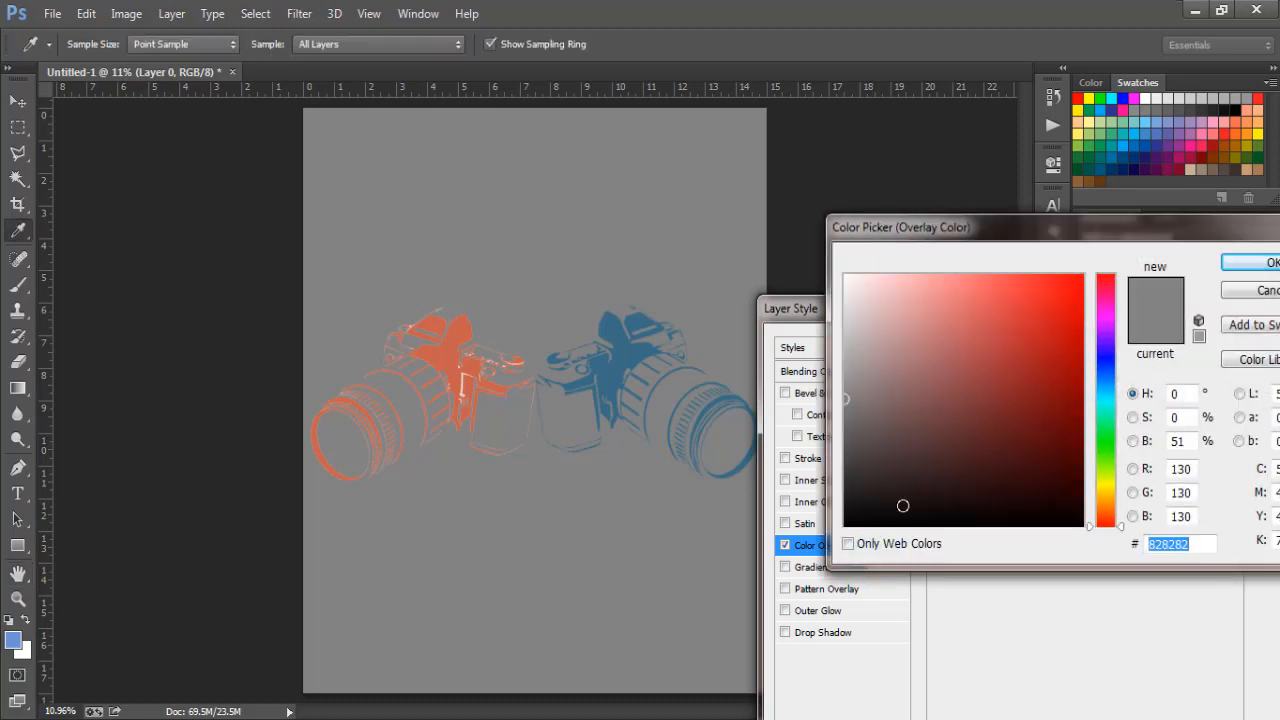
{"action": "left_click", "coordinate": [848, 518]}
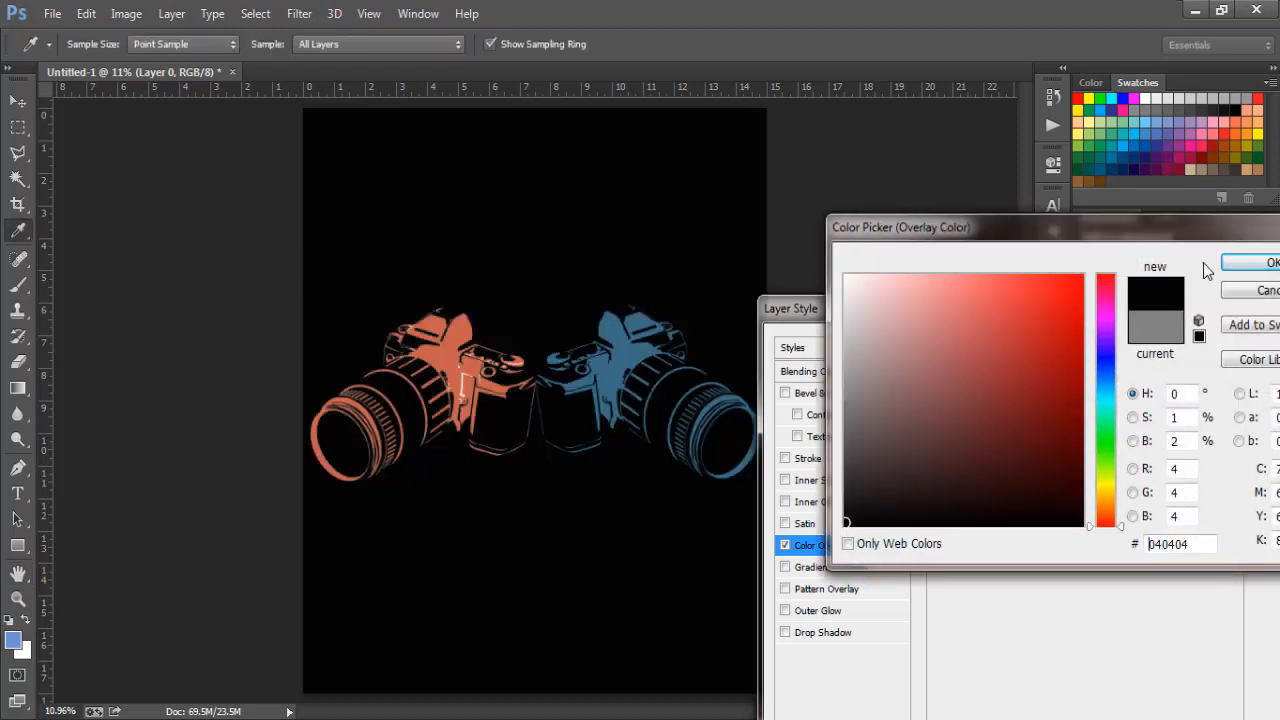
{"action": "left_click", "coordinate": [1246, 265]}
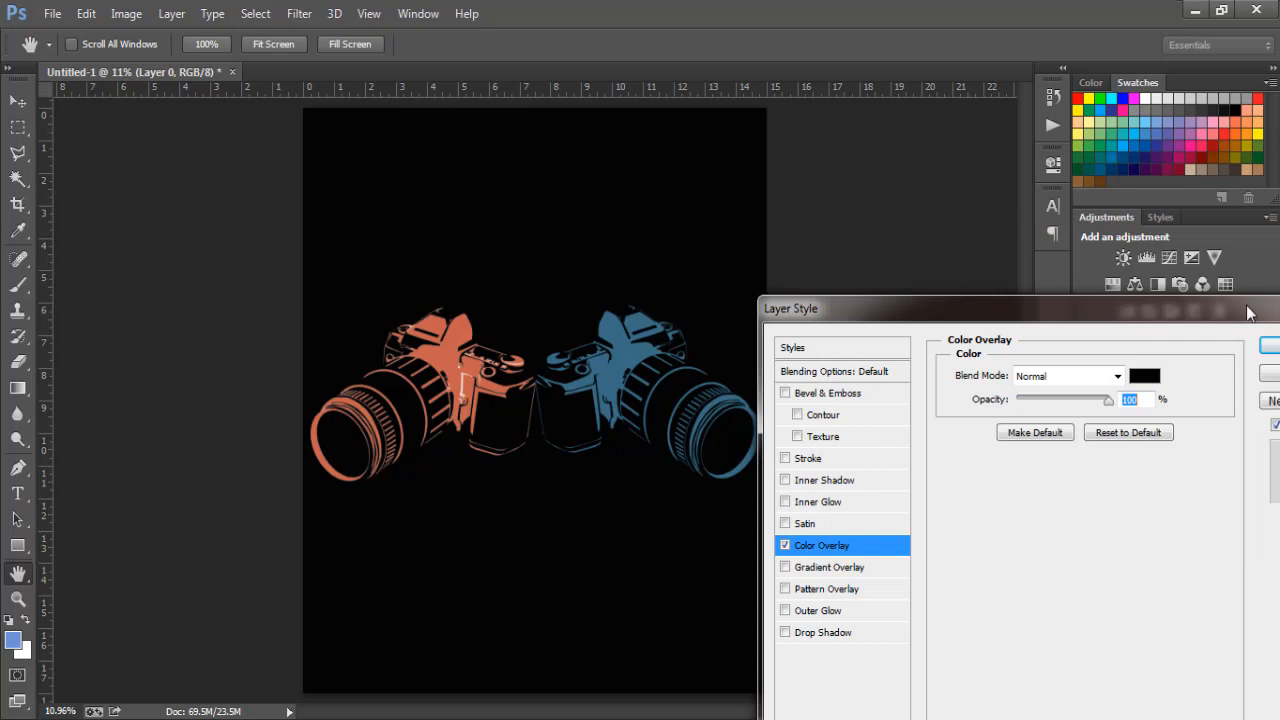
{"action": "left_click_drag", "start_coordinate": [1242, 303], "coordinate": [1170, 312]}
{"action": "left_click", "coordinate": [1200, 360]}
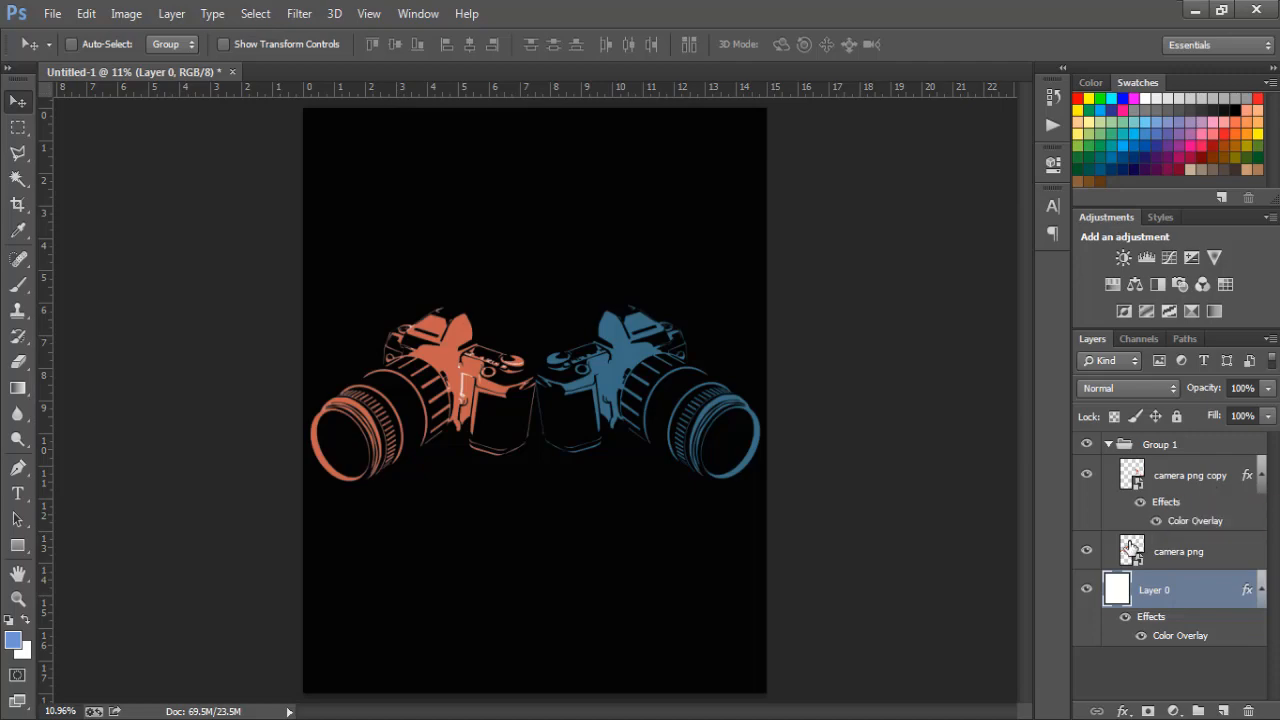
- Give the left camera layer a bright purple #7415cc Color Overlay
{"action": "double_click", "coordinate": [1262, 552]}
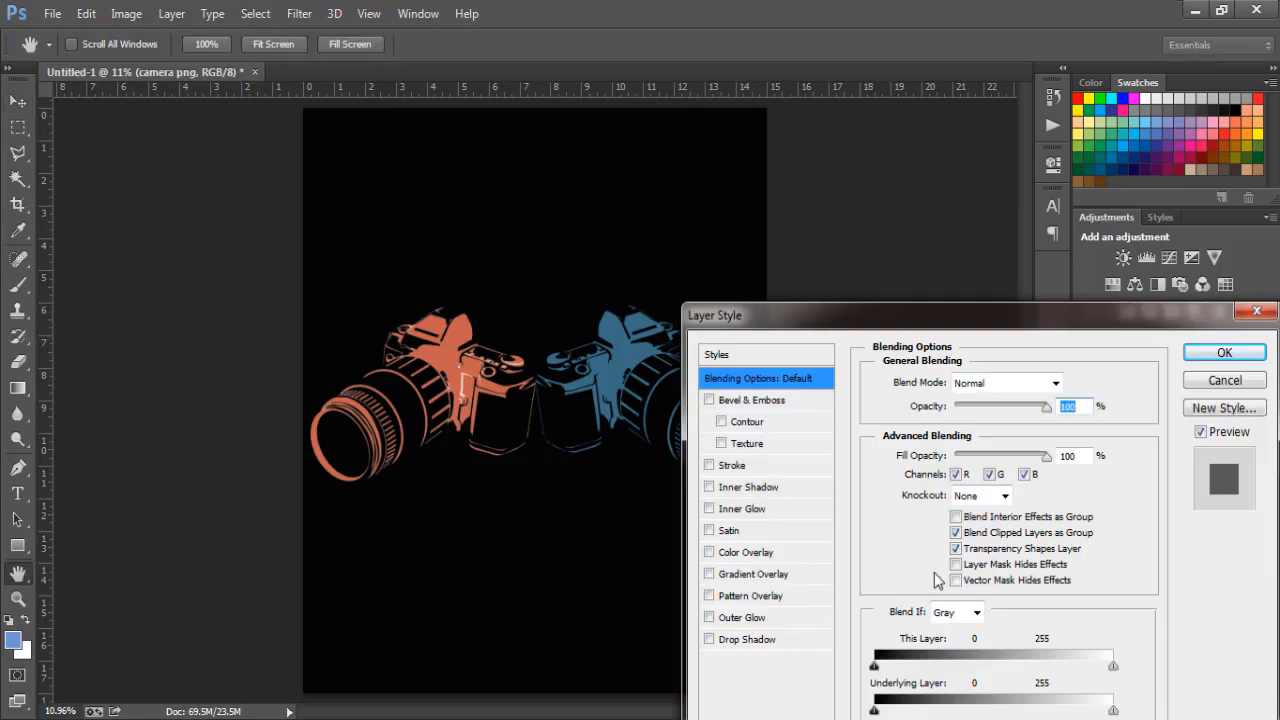
{"action": "left_click", "coordinate": [1269, 310]}
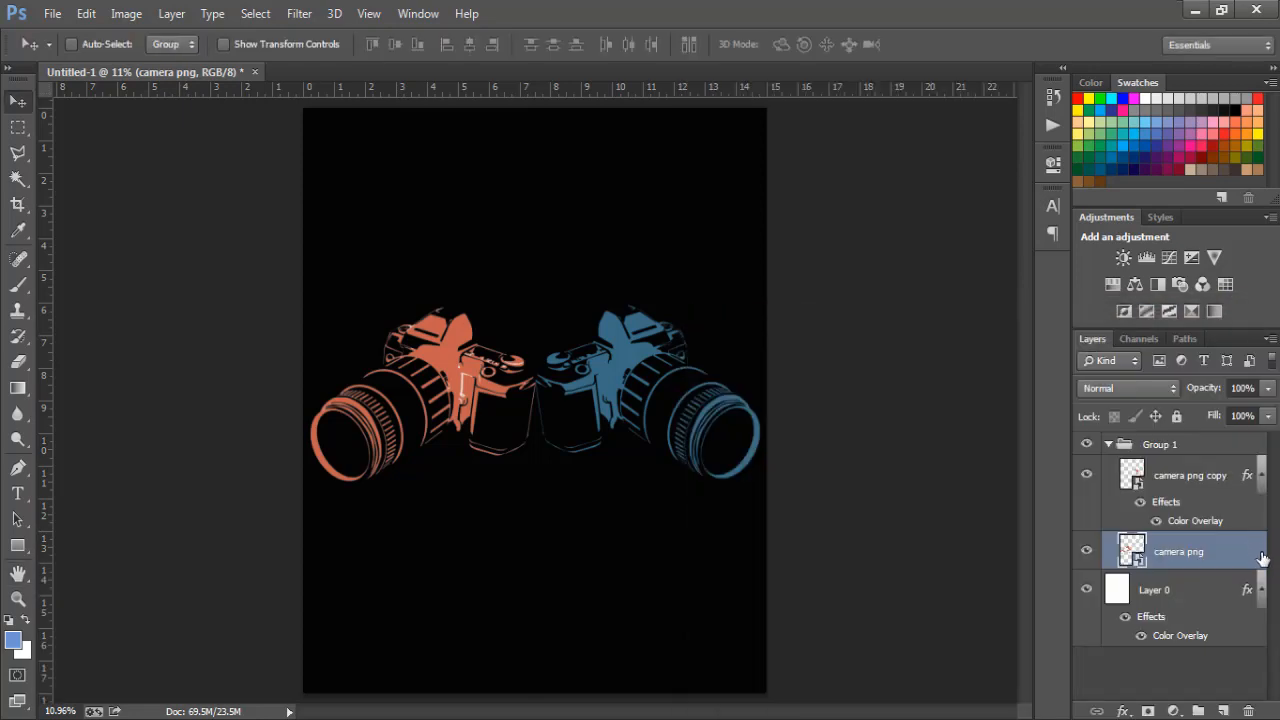
{"action": "double_click", "coordinate": [1262, 556]}
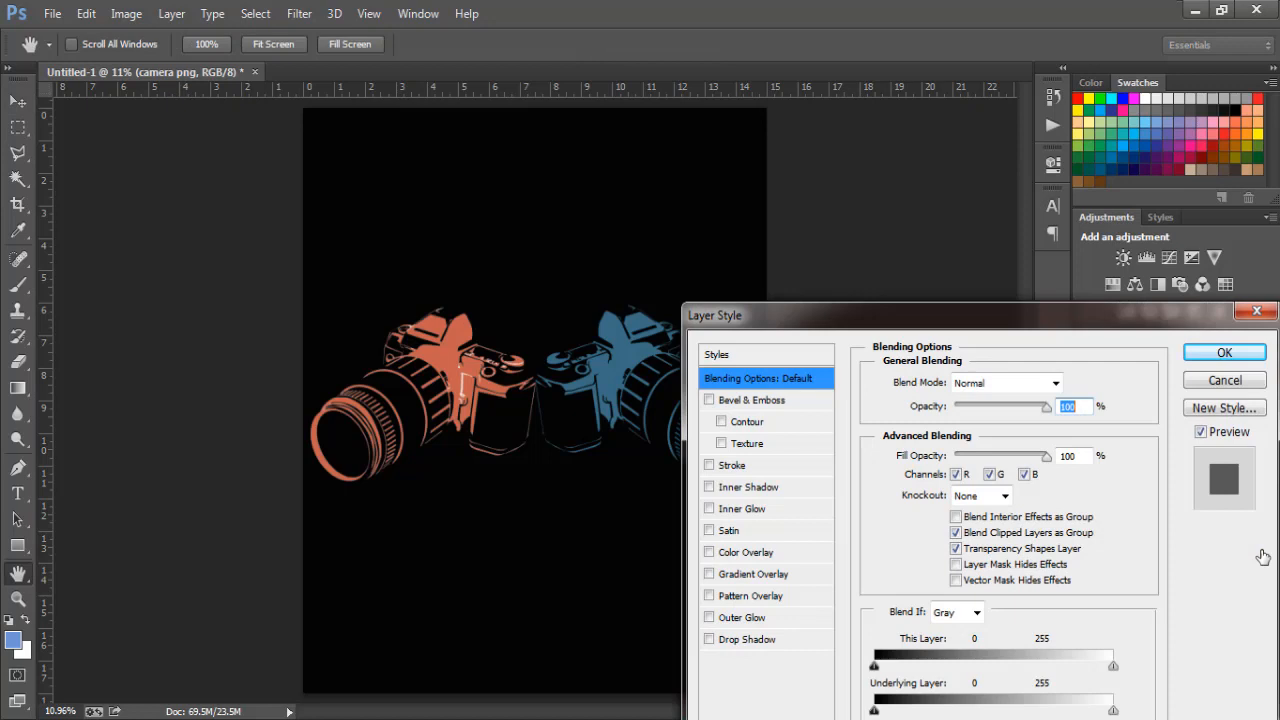
{"action": "left_click", "coordinate": [735, 556]}
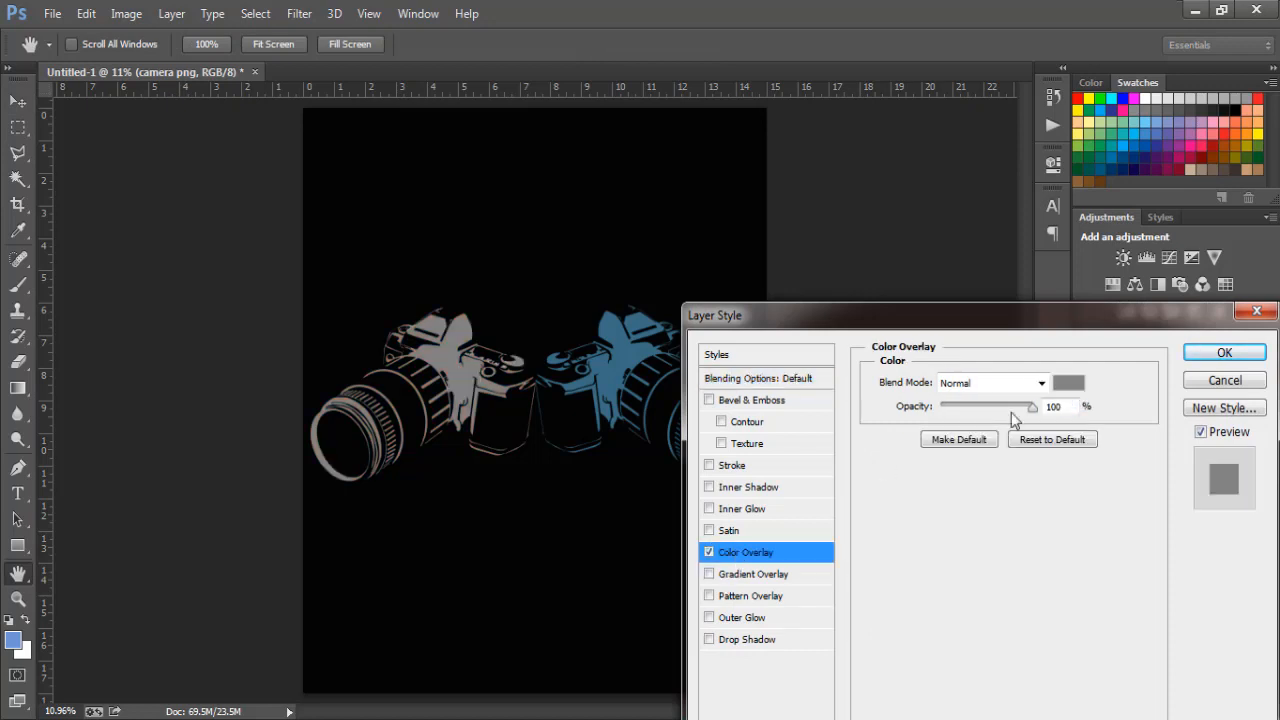
{"action": "left_click", "coordinate": [1071, 385]}
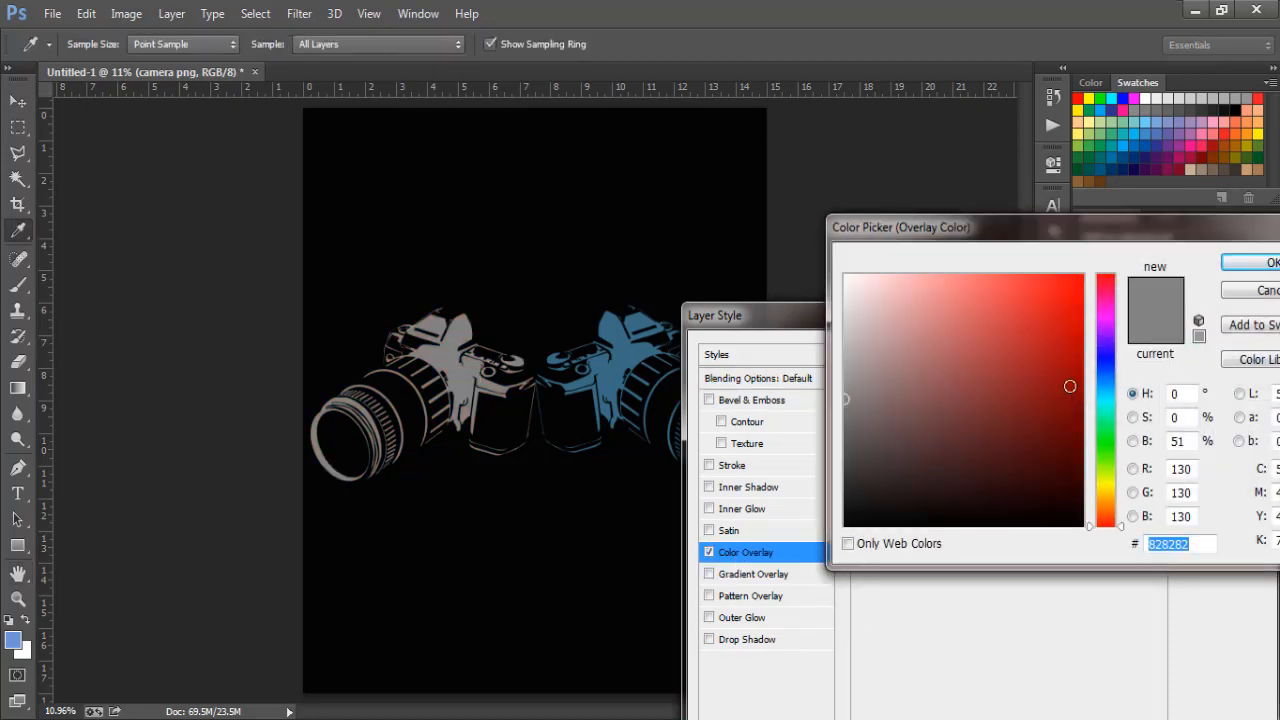
{"action": "left_click", "coordinate": [1174, 138]}
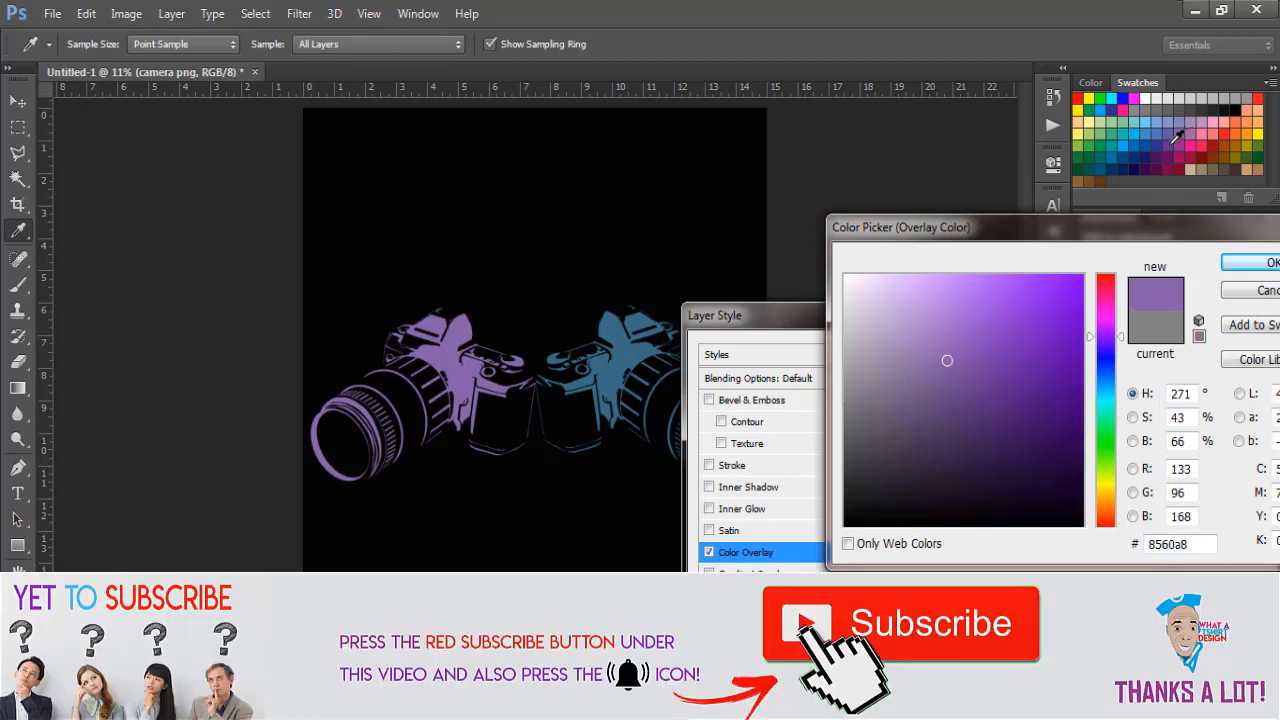
{"action": "left_click", "coordinate": [1059, 324]}
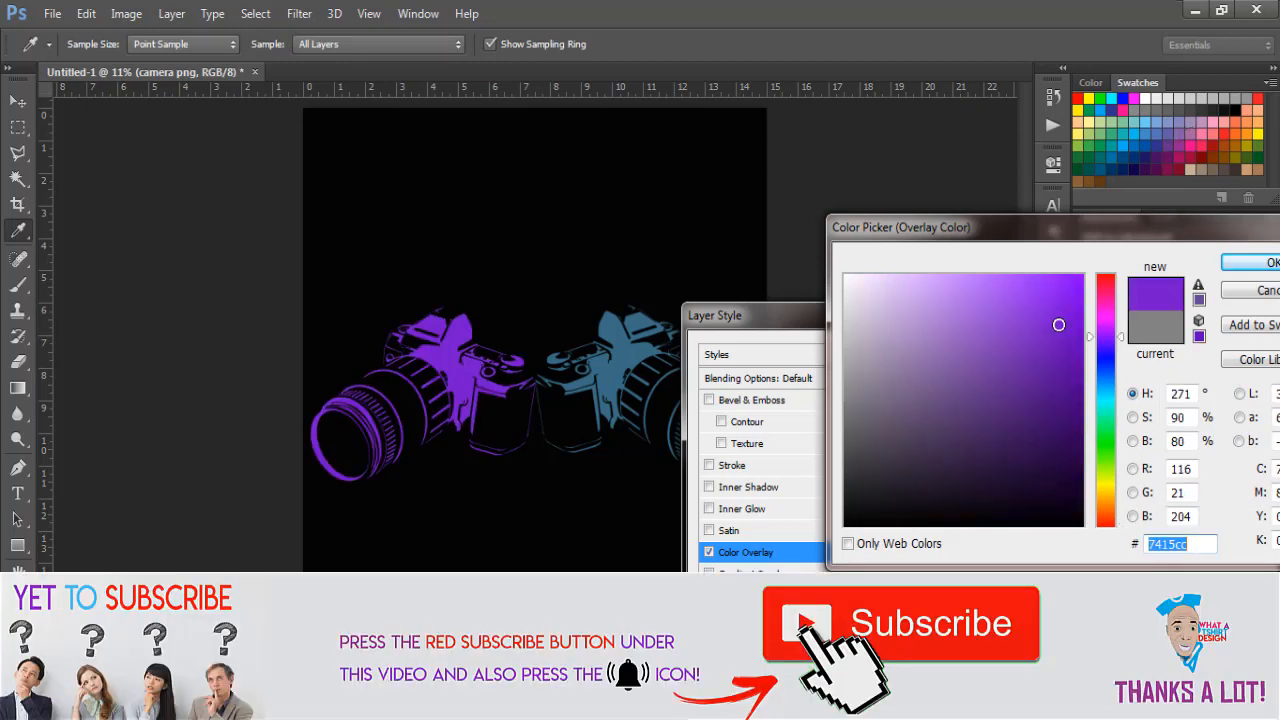
{"action": "left_click", "coordinate": [1240, 263]}
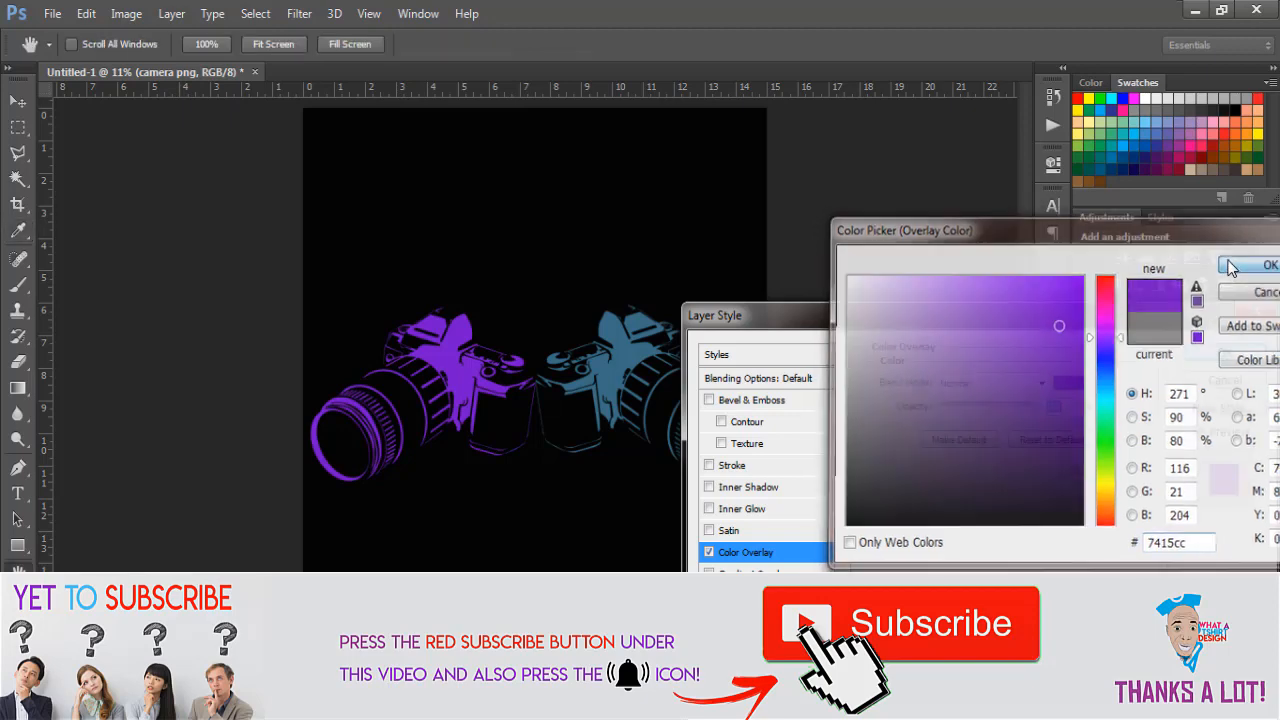
{"action": "left_click", "coordinate": [1226, 354]}
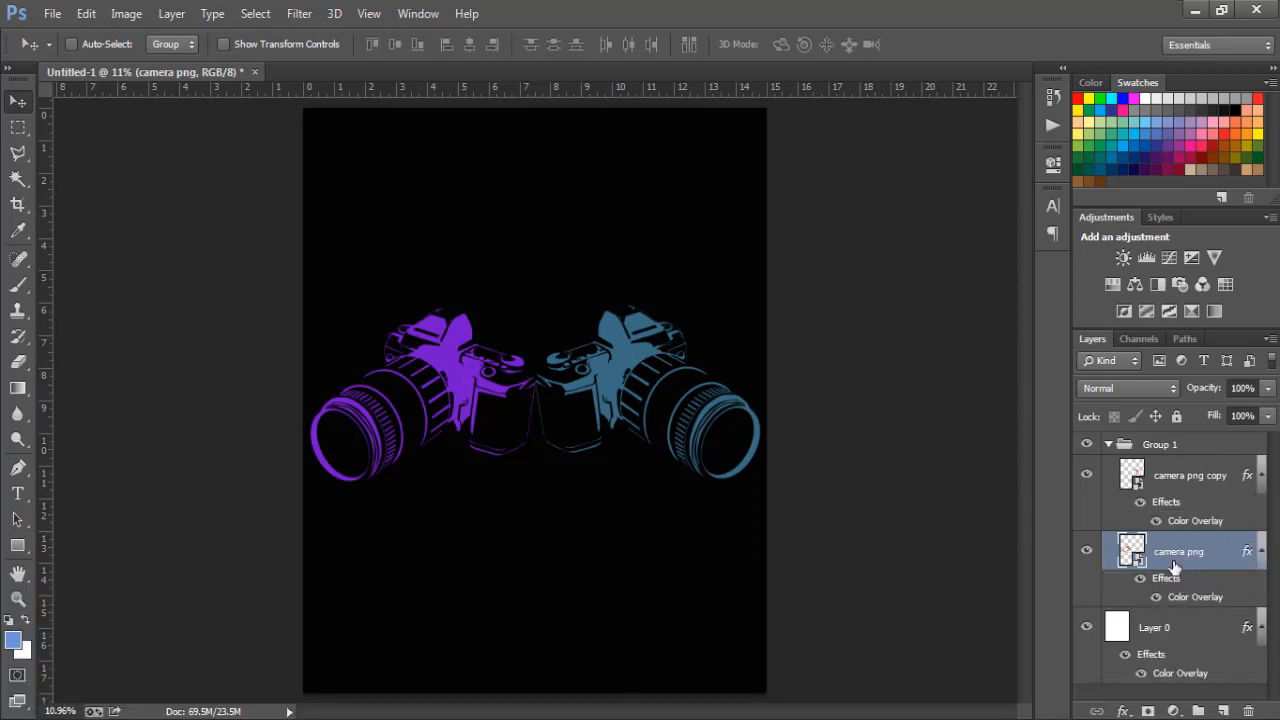
- Give the right camera a bright blue #188aba Color Overlay and collapse Group 1
{"action": "double_click", "coordinate": [1252, 476]}
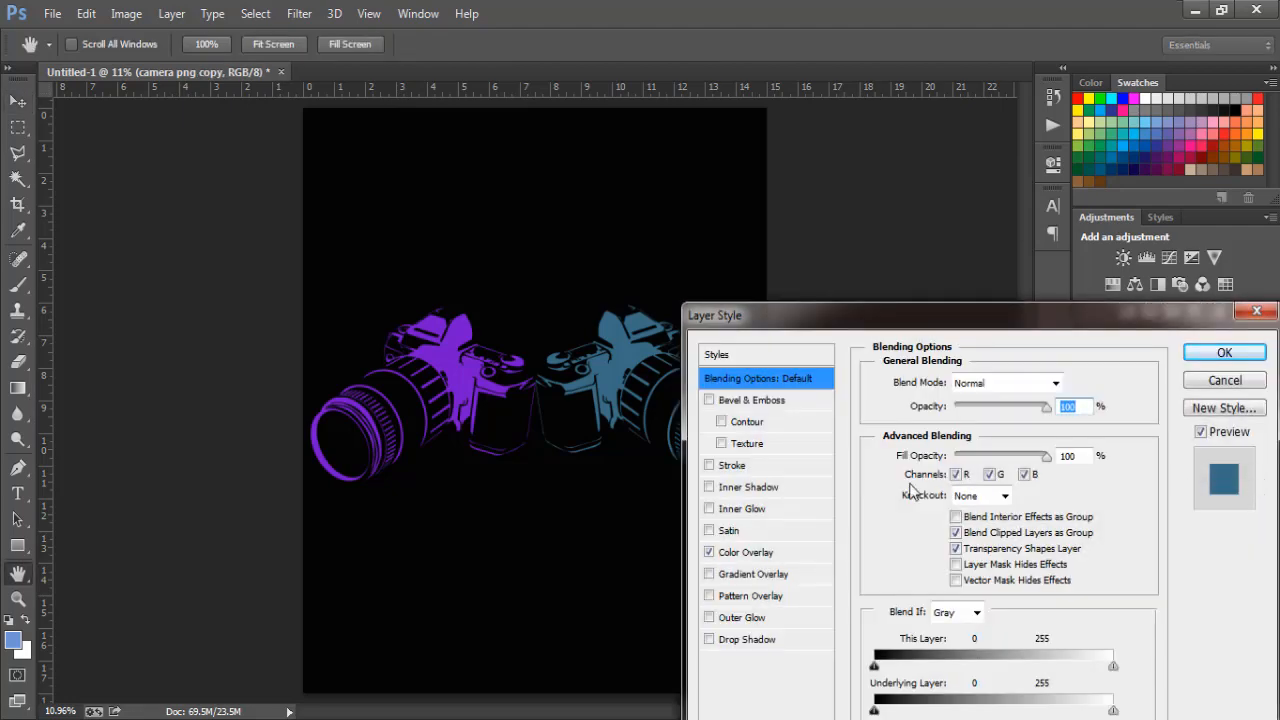
{"action": "left_click", "coordinate": [774, 553]}
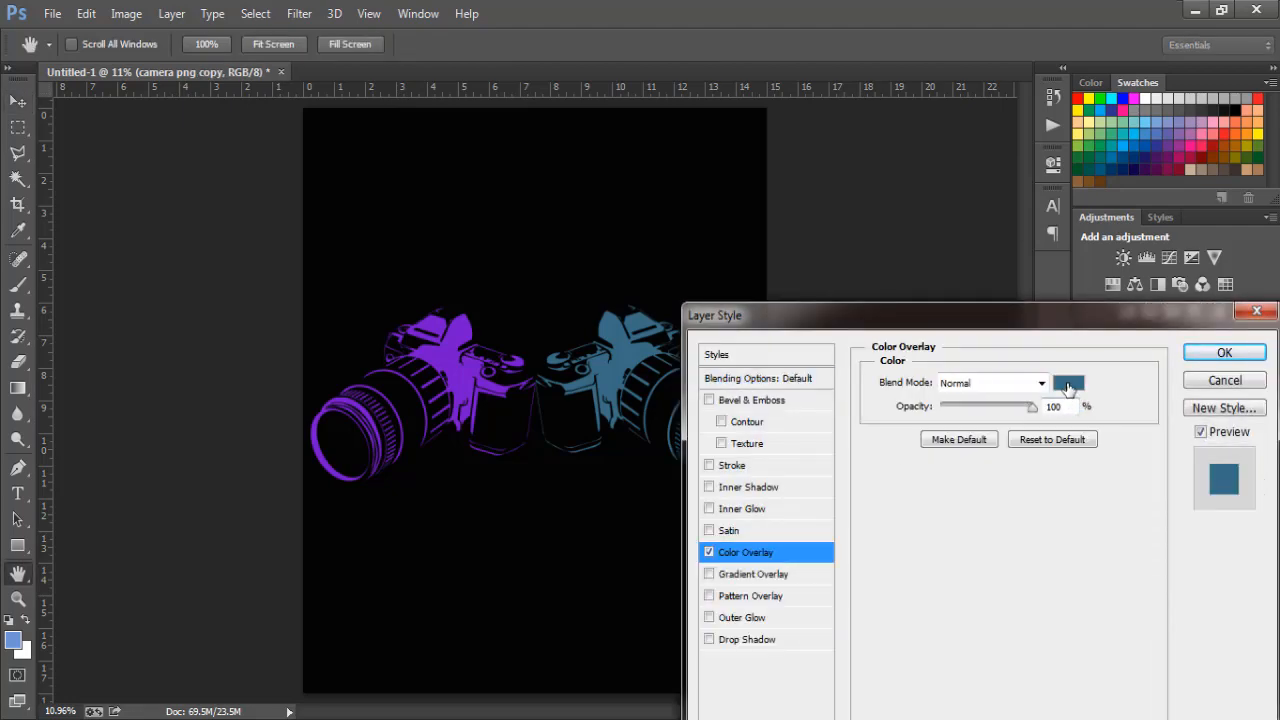
{"action": "left_click", "coordinate": [1067, 386]}
{"action": "left_click", "coordinate": [1052, 343]}
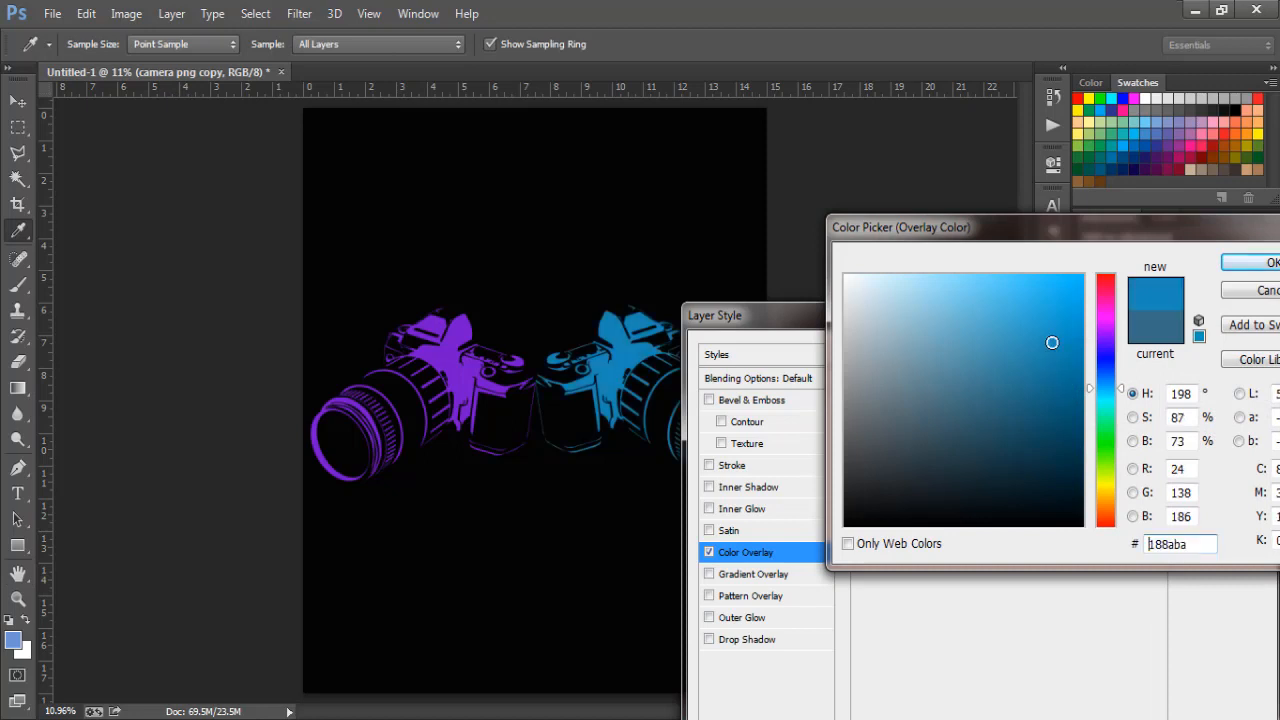
{"action": "left_click", "coordinate": [1262, 265]}
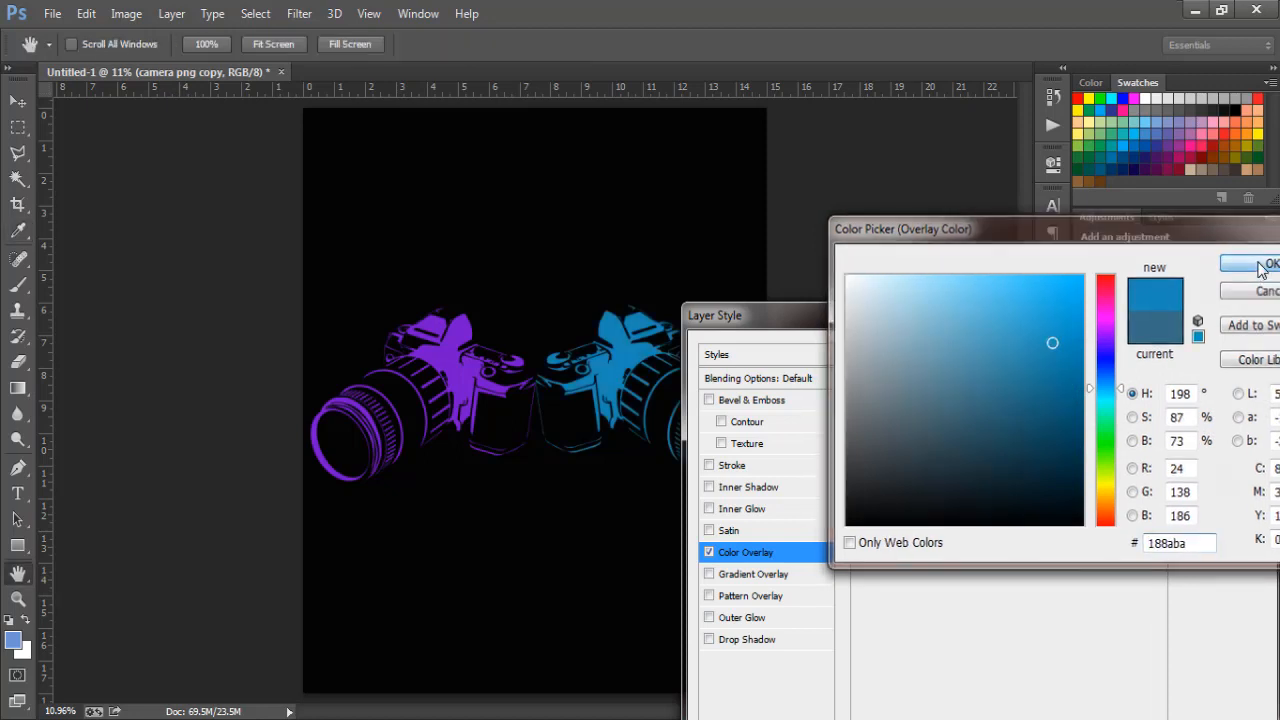
{"action": "left_click", "coordinate": [1232, 352]}
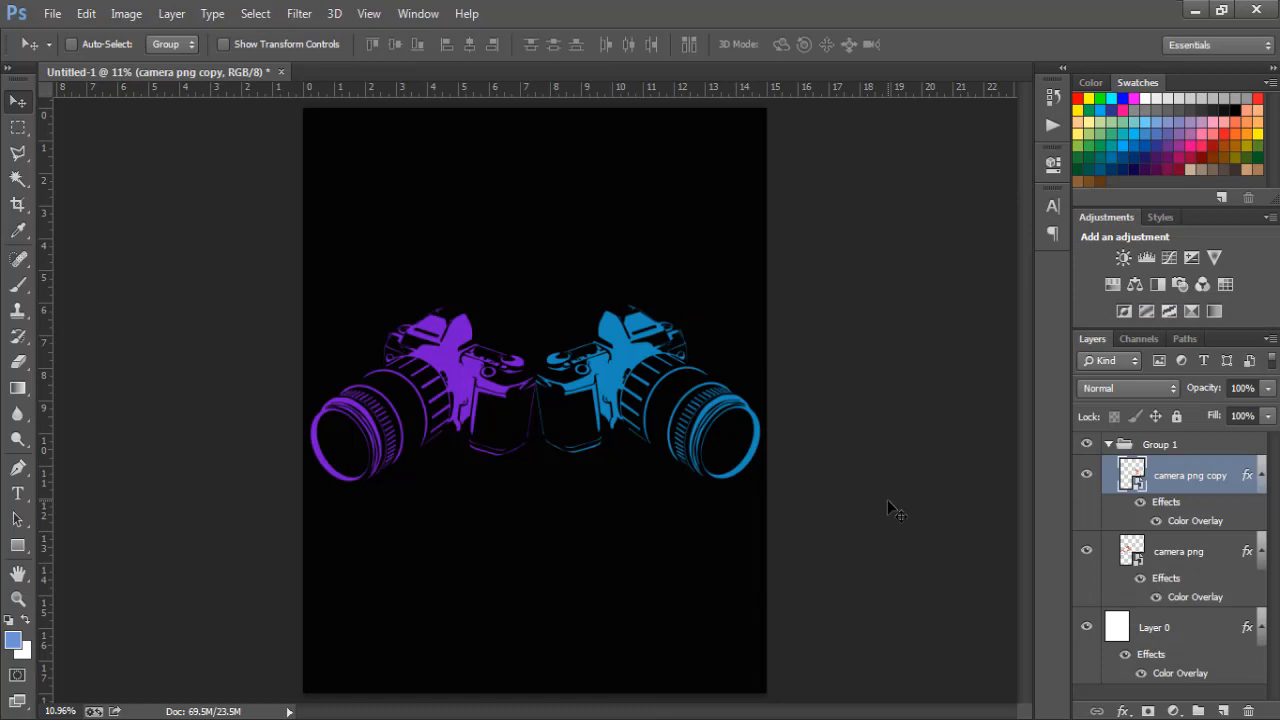
{"action": "left_click", "coordinate": [1108, 444]}
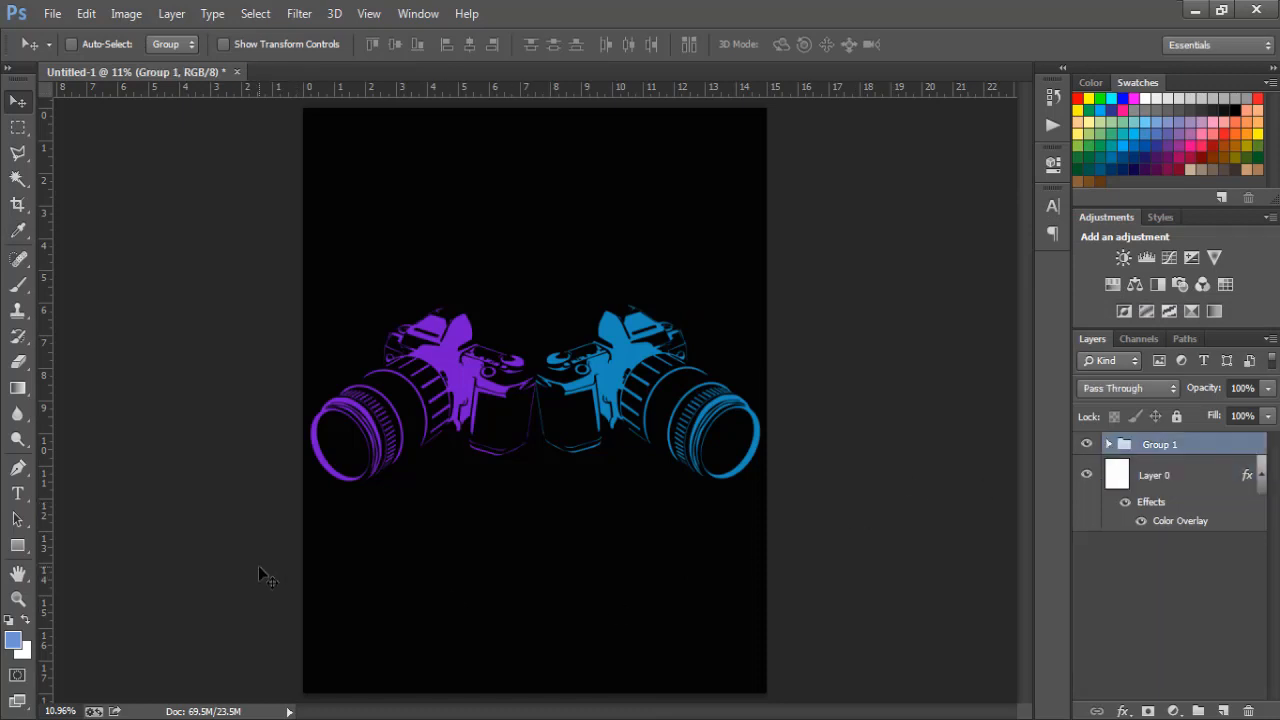
- Add a small 'i can freeze you' text layer beneath the camera pair
{"action": "left_click", "coordinate": [16, 493]}
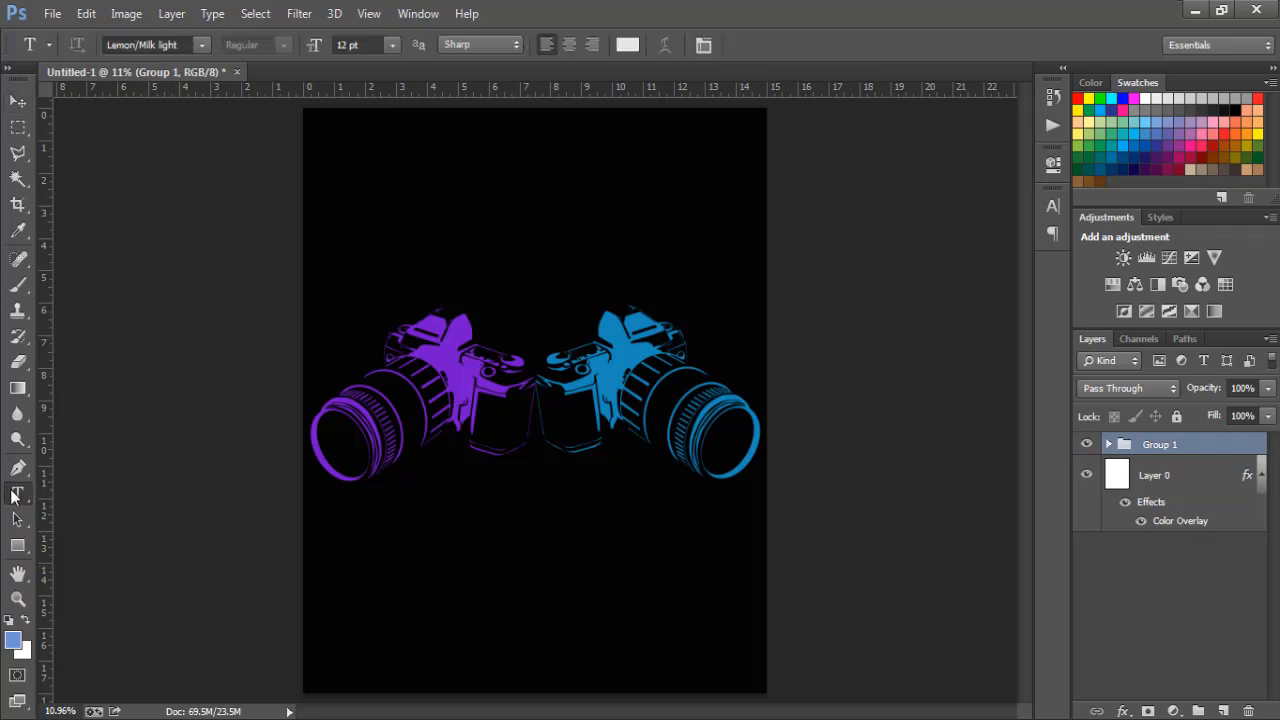
{"action": "left_click", "coordinate": [415, 523]}
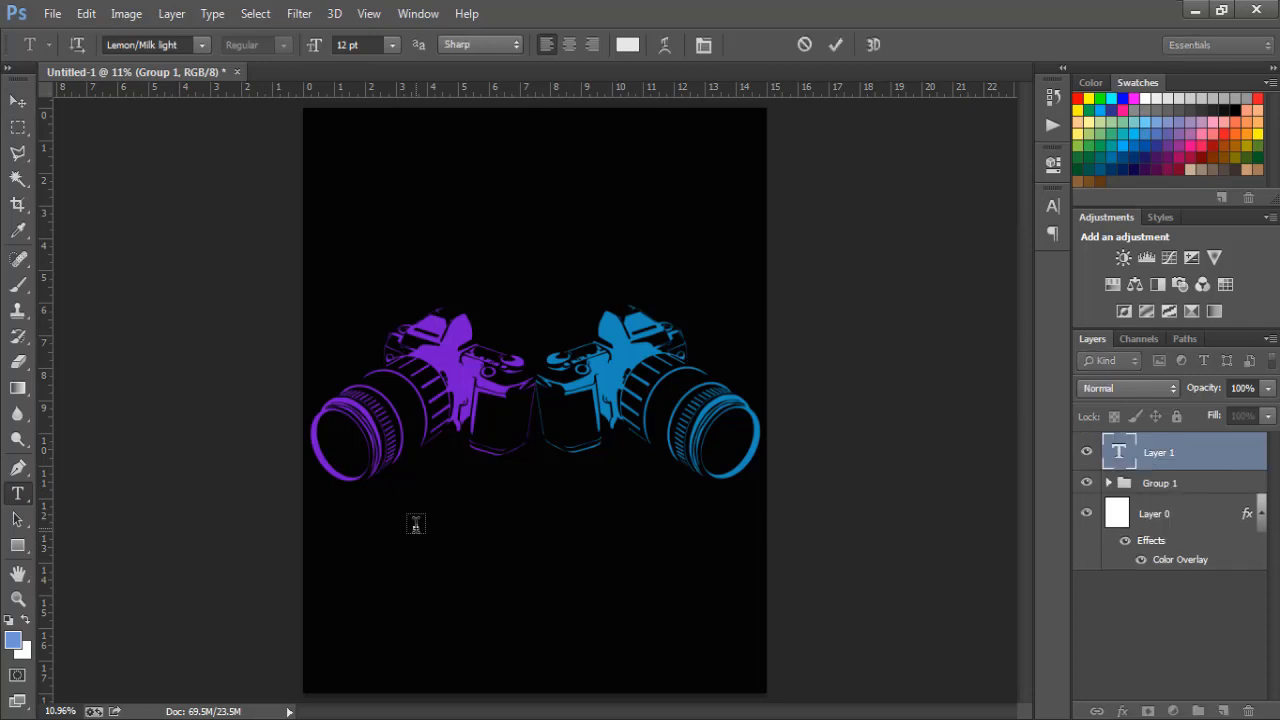
{"action": "type", "text": "SAM"}
{"action": "type", "text": "E"}
{"action": "type", "text": "D"}
{"action": "left_click", "coordinate": [17, 101]}
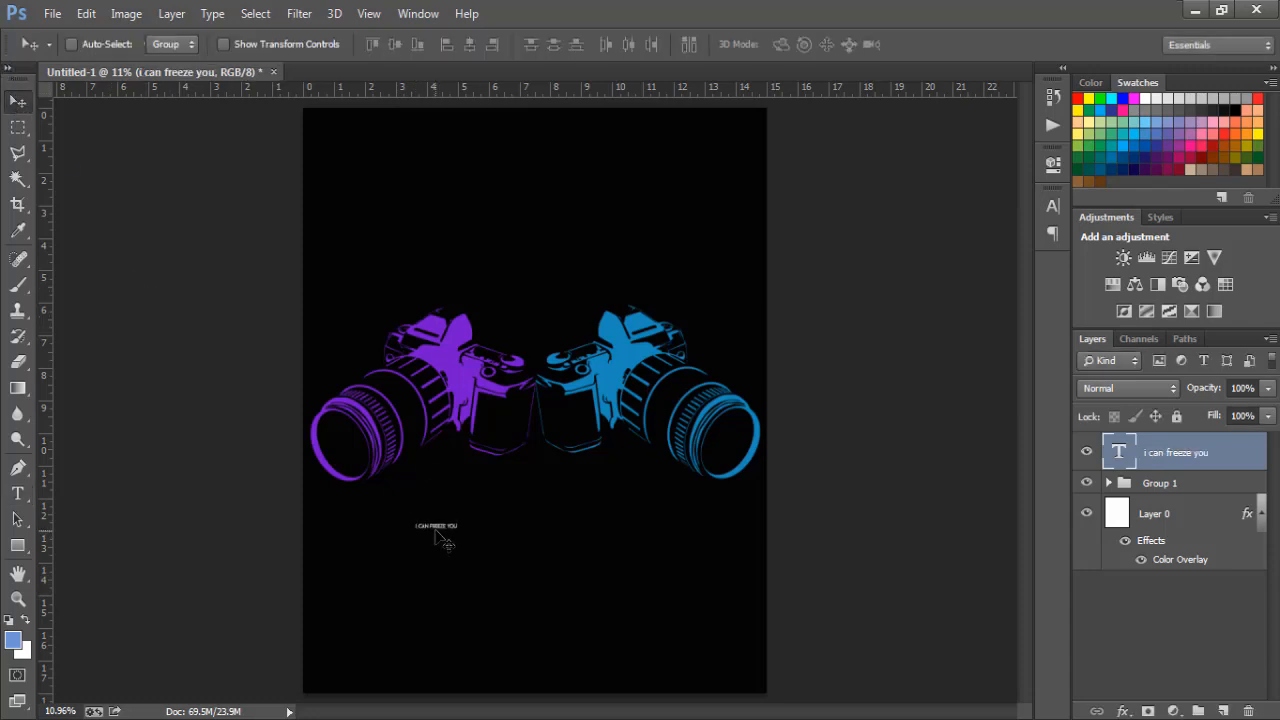
- Scale the slogan text up about eight times and move it centred above the cameras
{"action": "key", "text": "ctrl+t"}
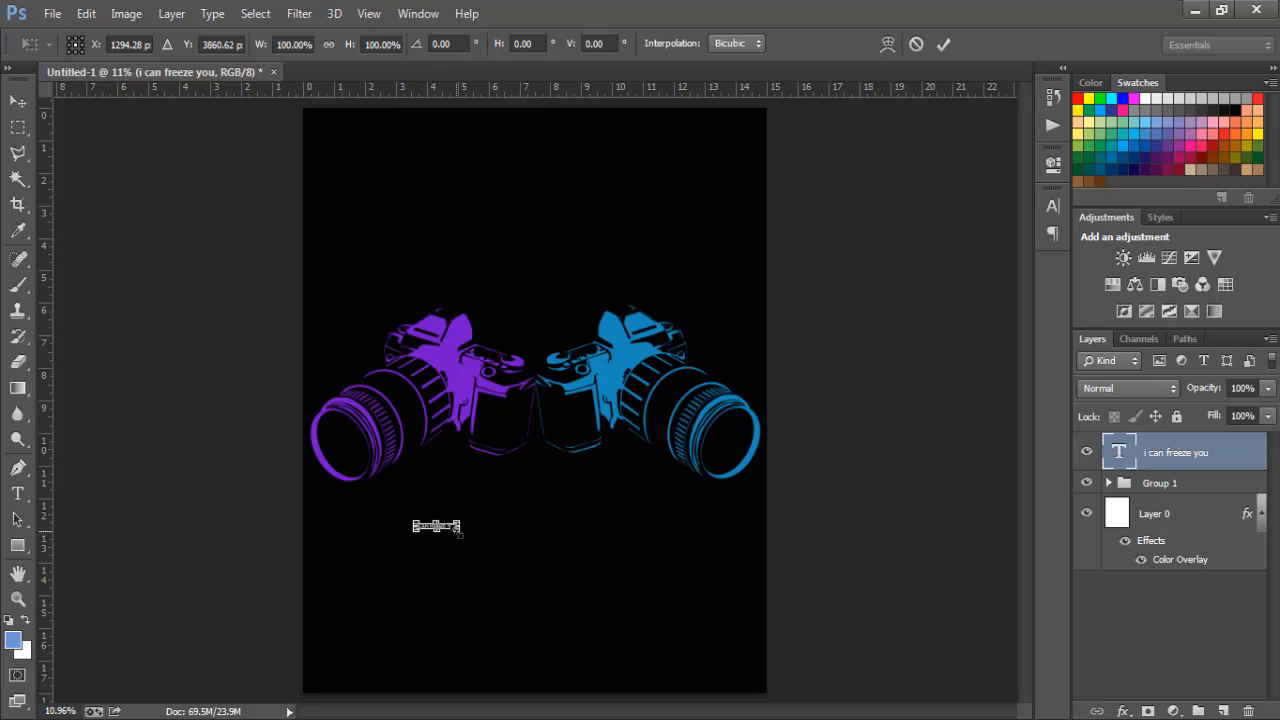
{"action": "left_click_drag", "start_coordinate": [461, 536], "coordinate": [585, 636]}
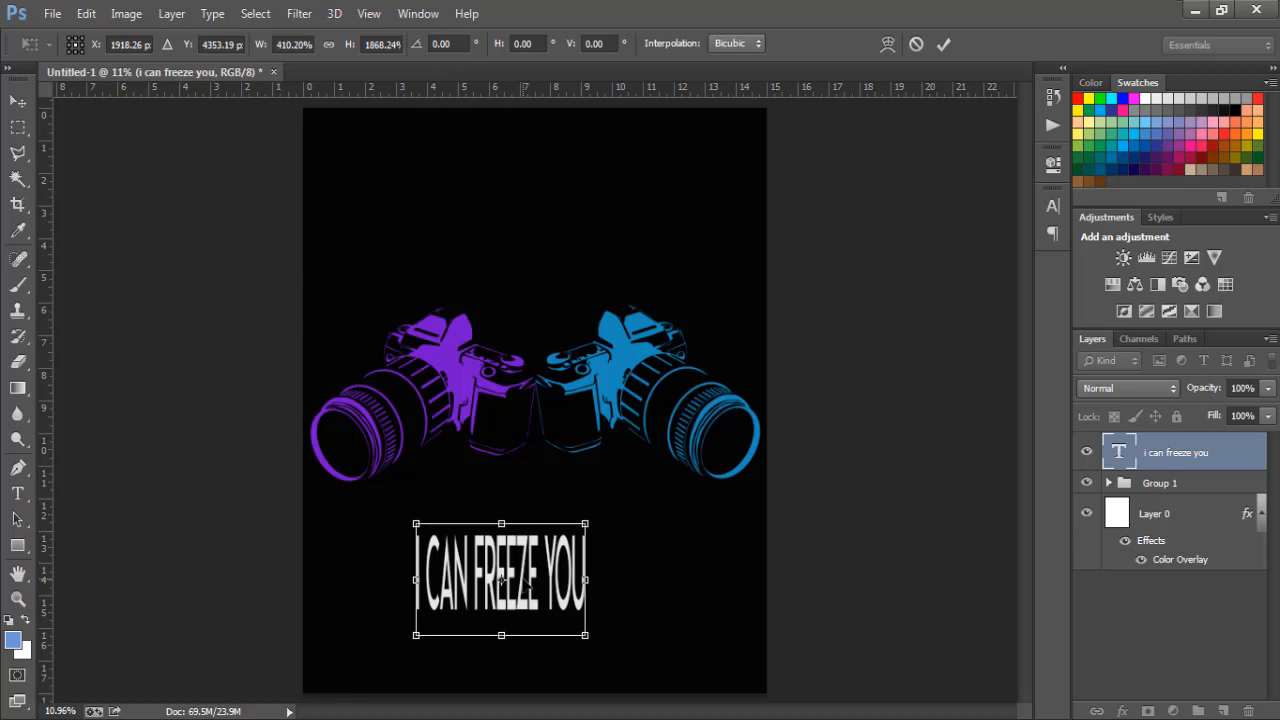
{"action": "key", "text": "ctrl+z"}
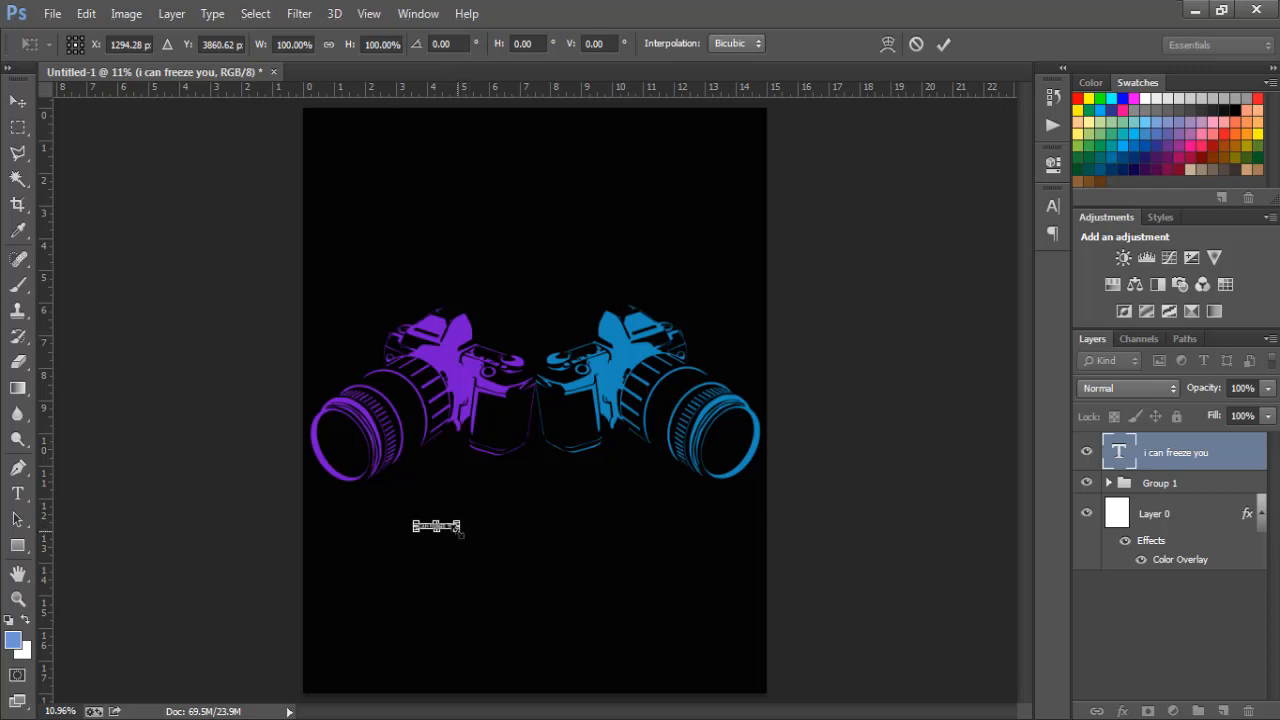
{"action": "left_click_drag", "start_coordinate": [460, 532], "coordinate": [597, 618]}
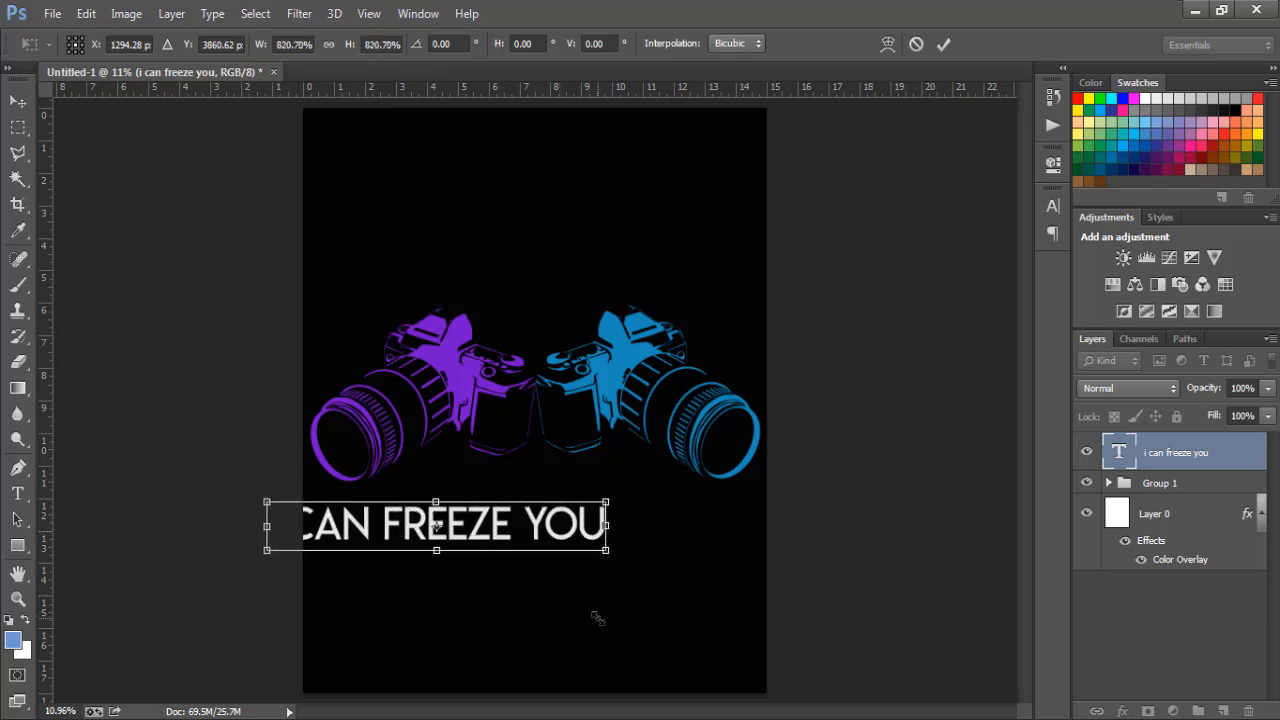
{"action": "key", "text": "Return"}
{"action": "left_click_drag", "start_coordinate": [480, 542], "coordinate": [572, 291]}
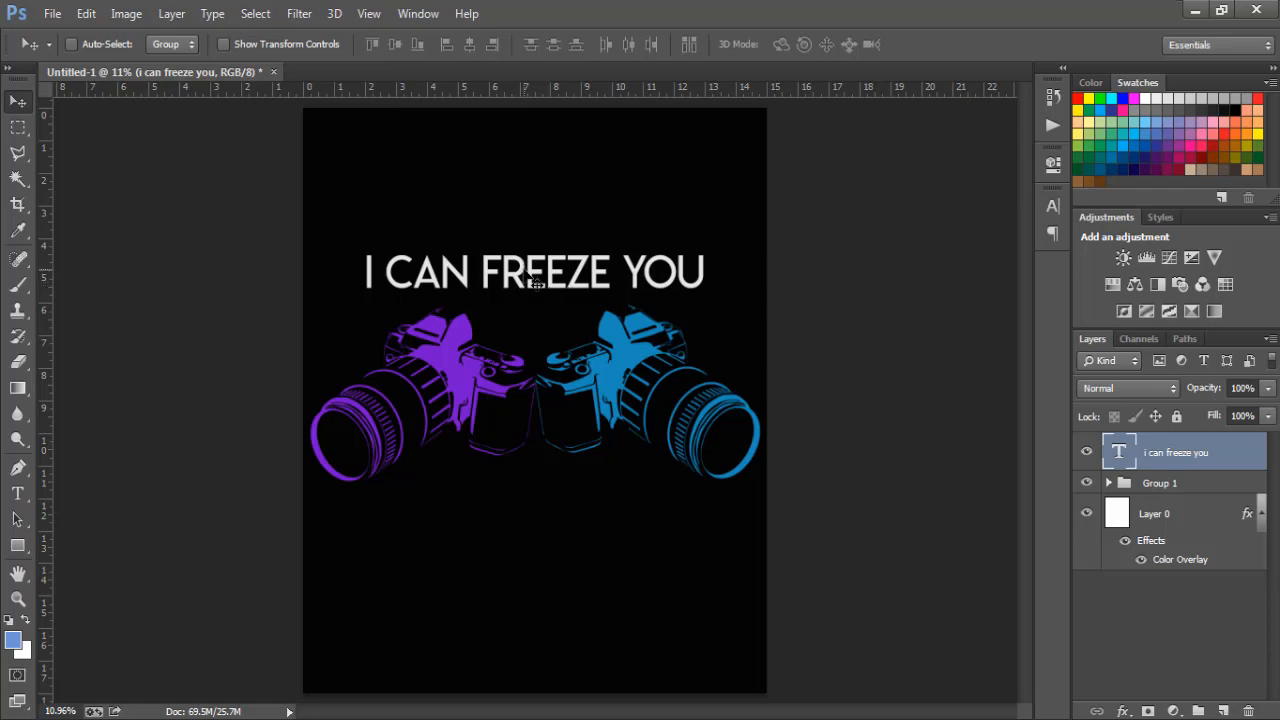
- Cut the I CAN FREEZE YOU text out of its layer and delete the emptied text layer
{"action": "left_click", "coordinate": [17, 493]}
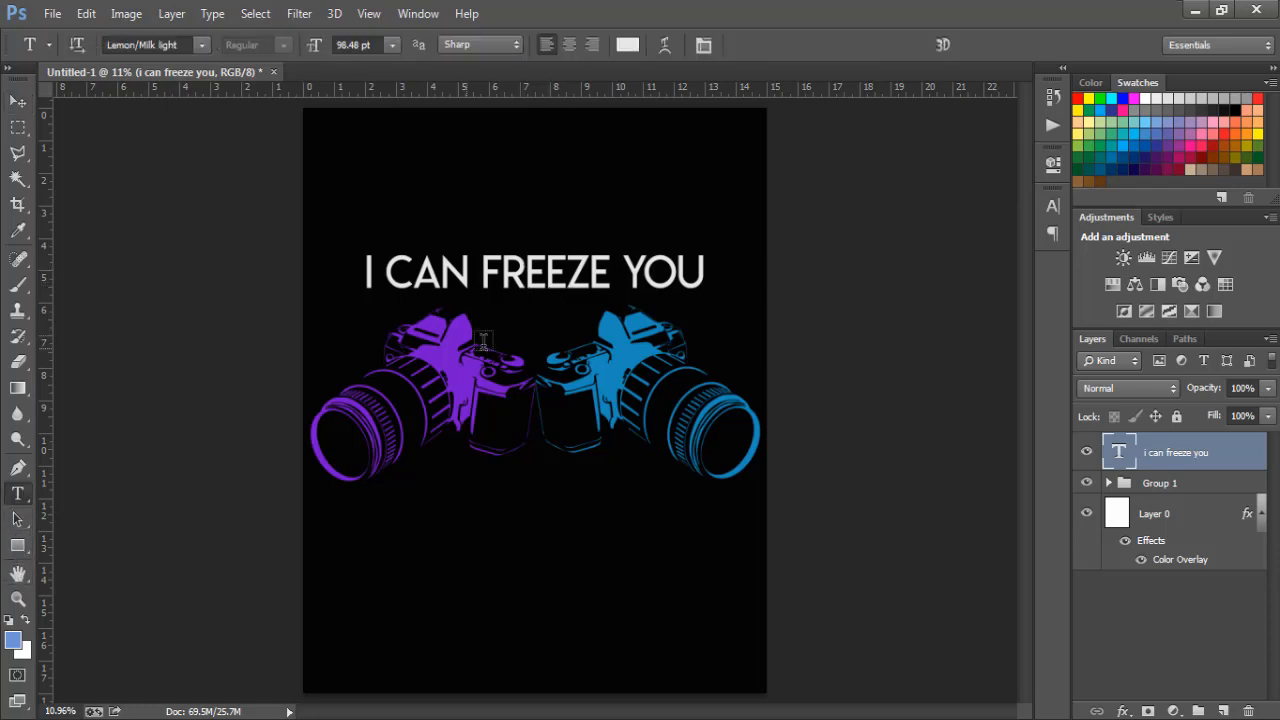
{"action": "left_click", "coordinate": [549, 266]}
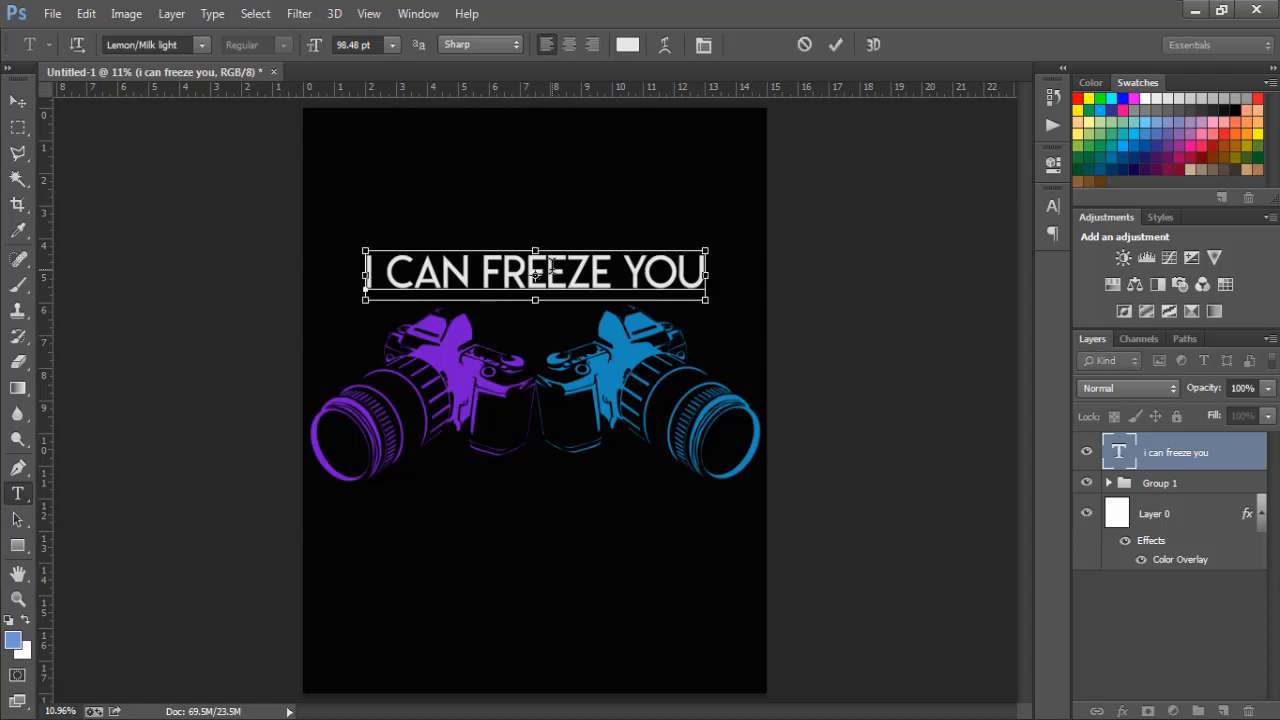
{"action": "key", "text": "ctrl+a"}
{"action": "right_click", "coordinate": [550, 268]}
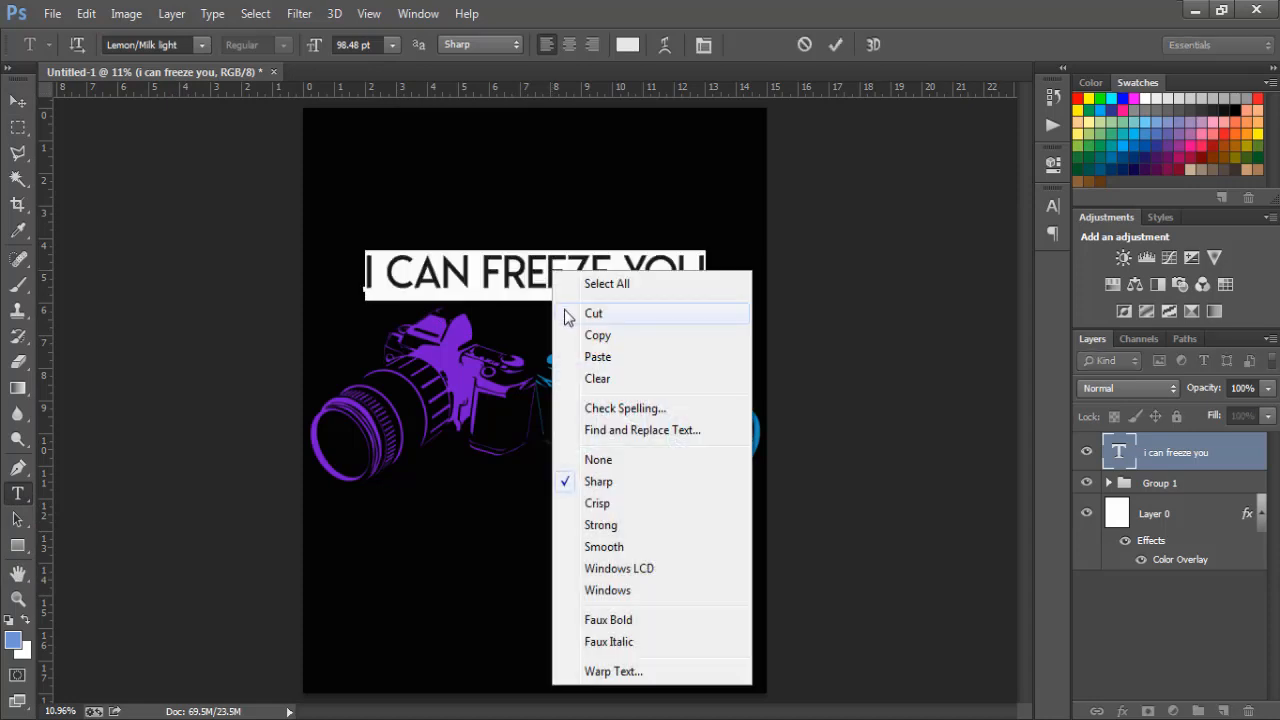
{"action": "left_click", "coordinate": [564, 313]}
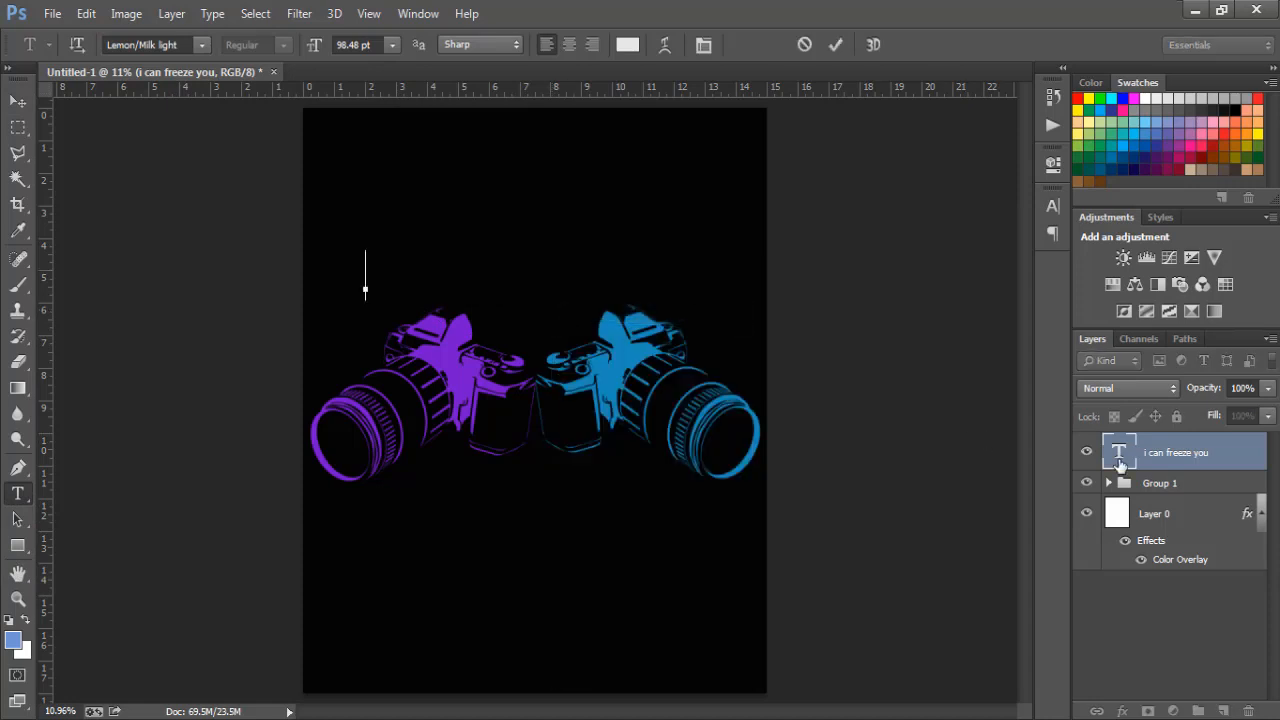
{"action": "left_click", "coordinate": [1162, 488]}
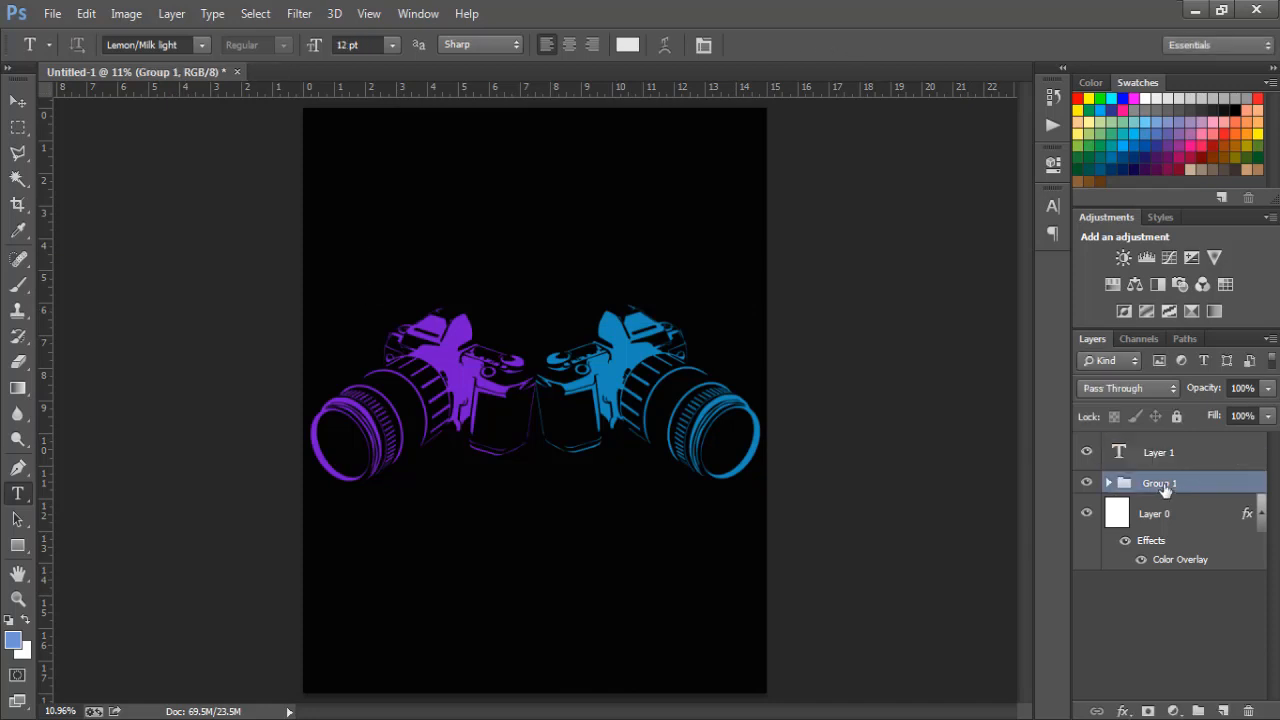
{"action": "left_click", "coordinate": [1164, 458]}
{"action": "key", "text": "Delete"}
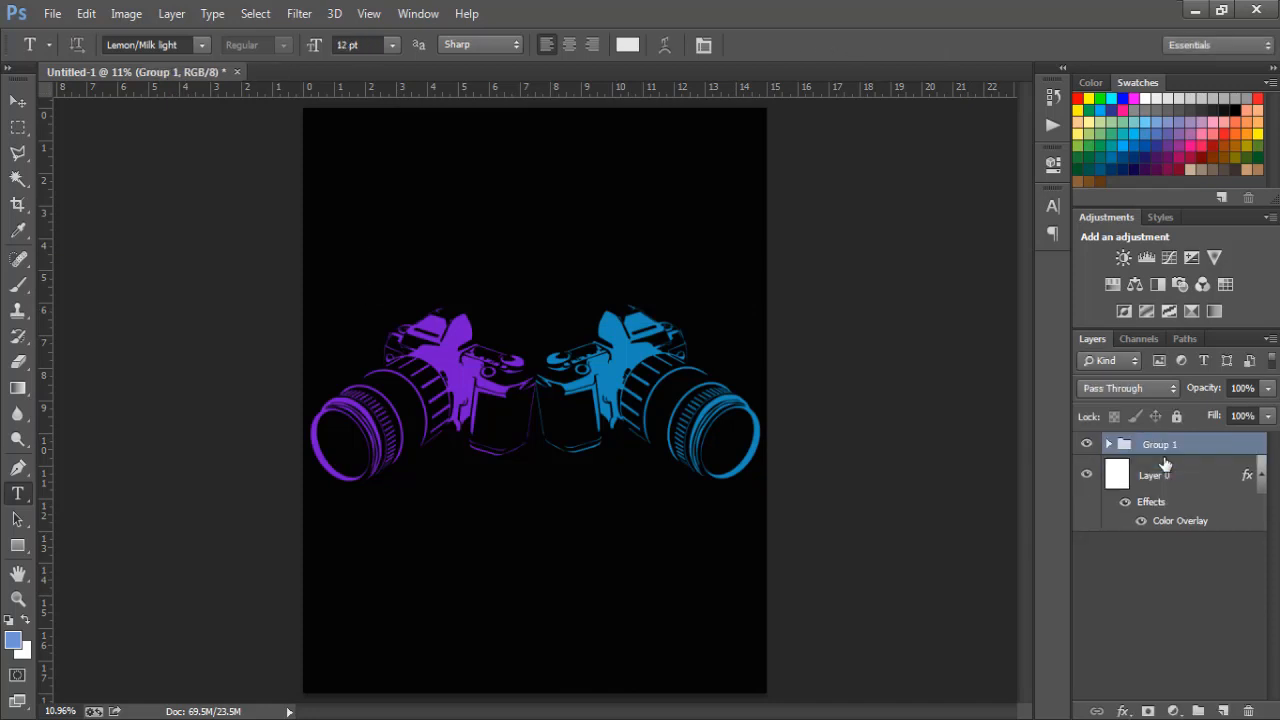
- Pick the Ellipse Tool from the shape tools flyout in the toolbar
{"action": "left_click", "coordinate": [20, 546]}
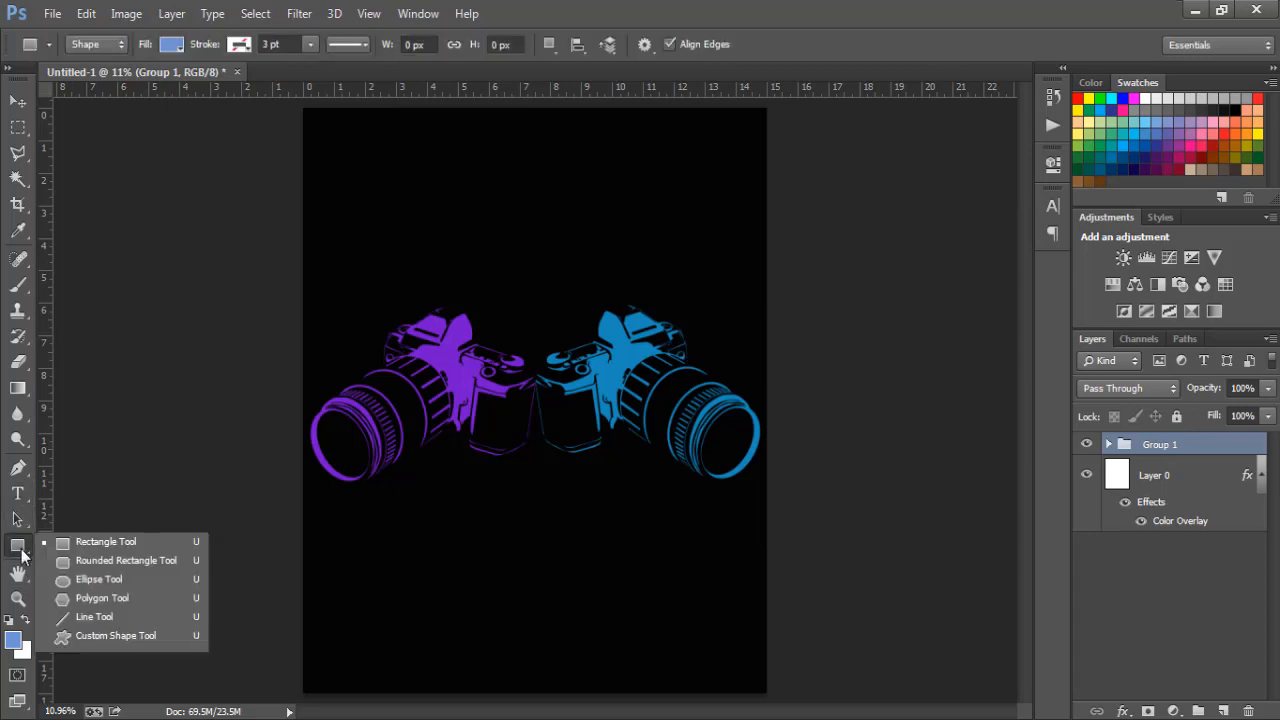
{"action": "left_click", "coordinate": [18, 547]}
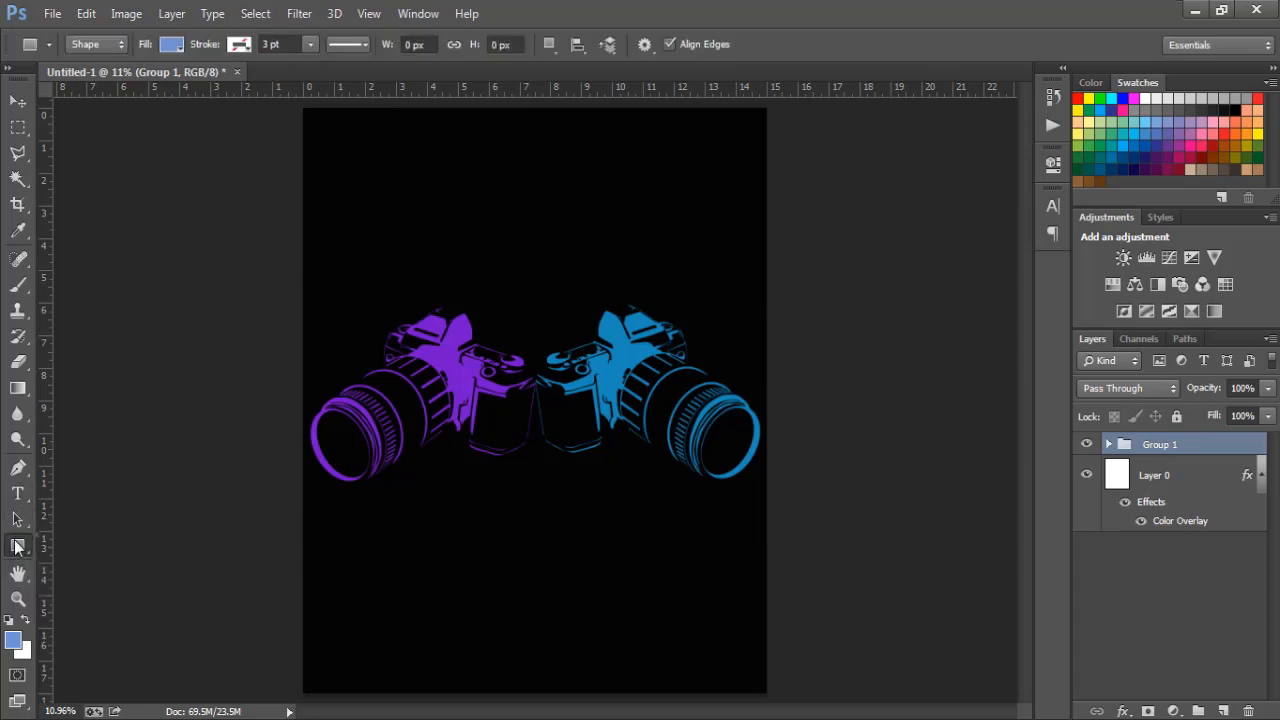
{"action": "left_click", "coordinate": [18, 547]}
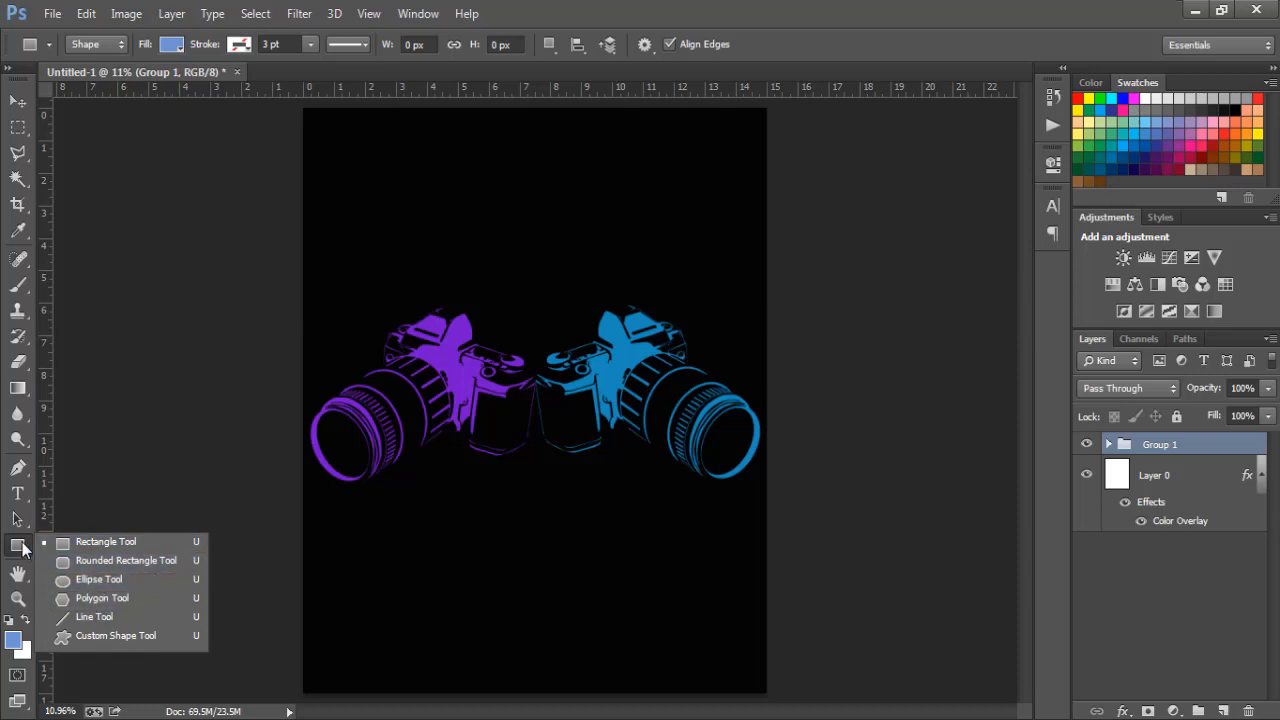
{"action": "left_click", "coordinate": [22, 546]}
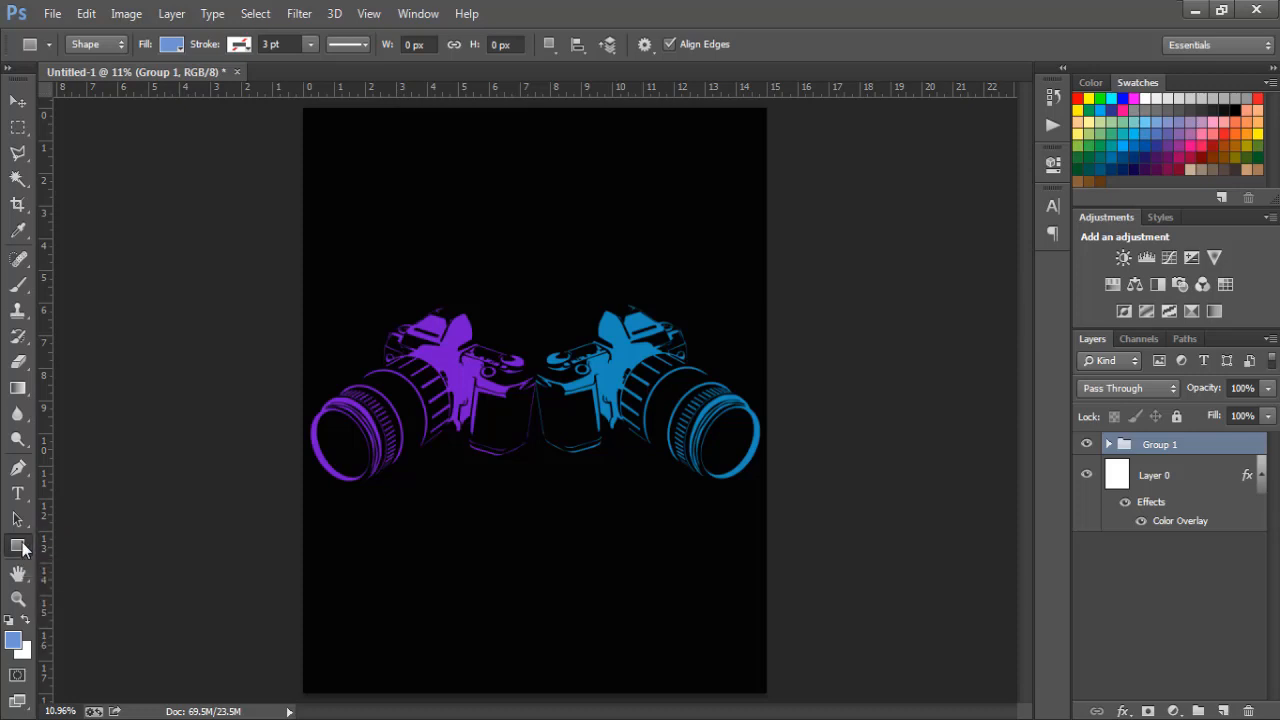
{"action": "left_click", "coordinate": [22, 546]}
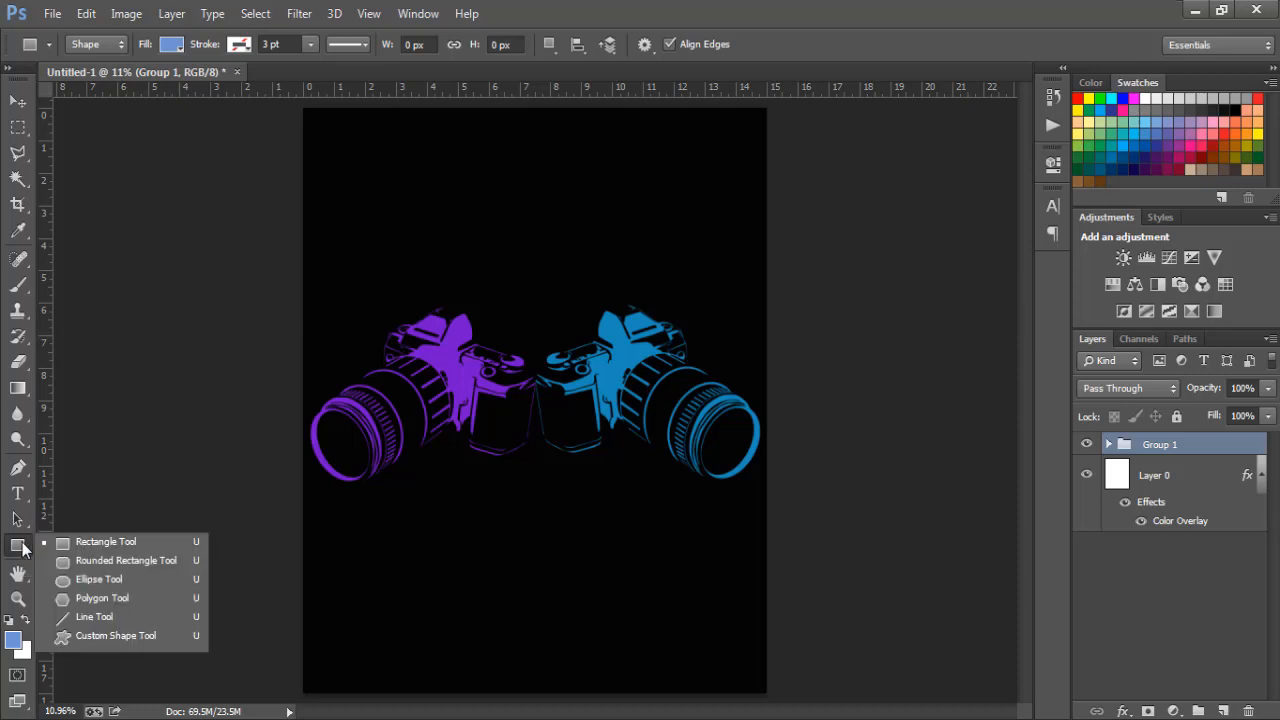
{"action": "left_click", "coordinate": [95, 581]}
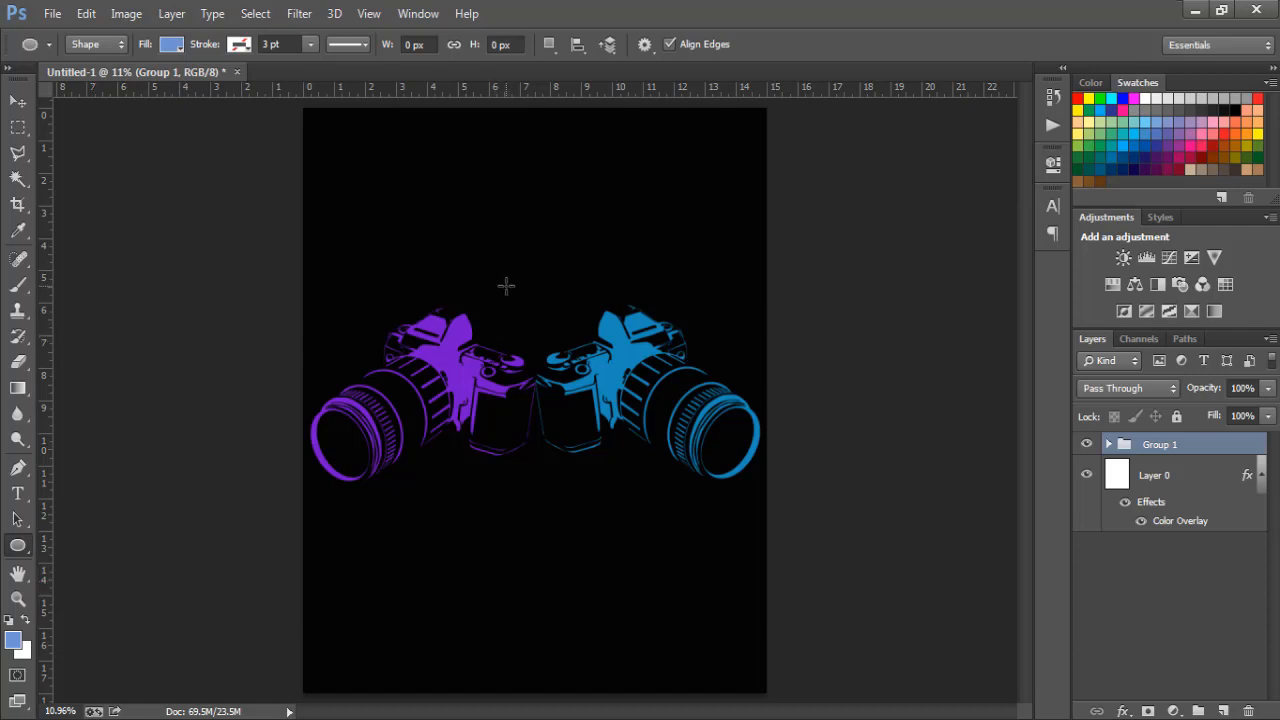
- Draw a large circle over the blue camera with its fill set to No Color
{"action": "left_click_drag", "start_coordinate": [507, 286], "coordinate": [843, 641]}
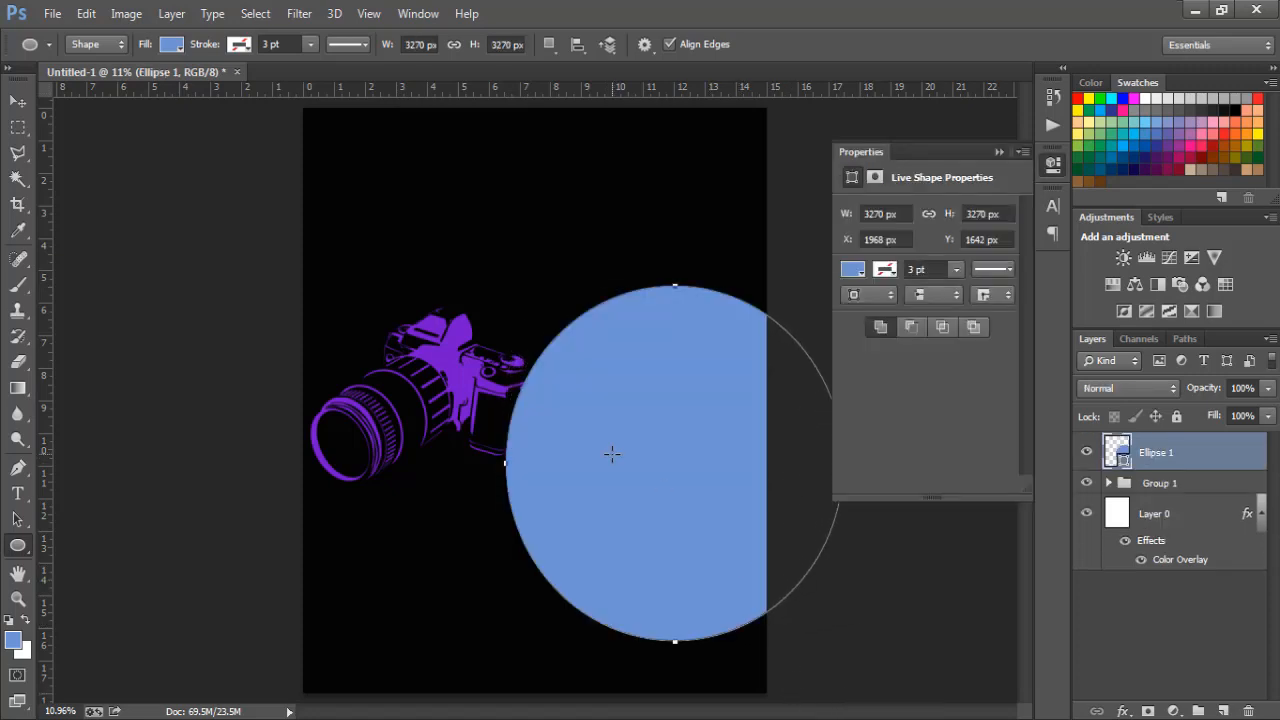
{"action": "left_click", "coordinate": [167, 48]}
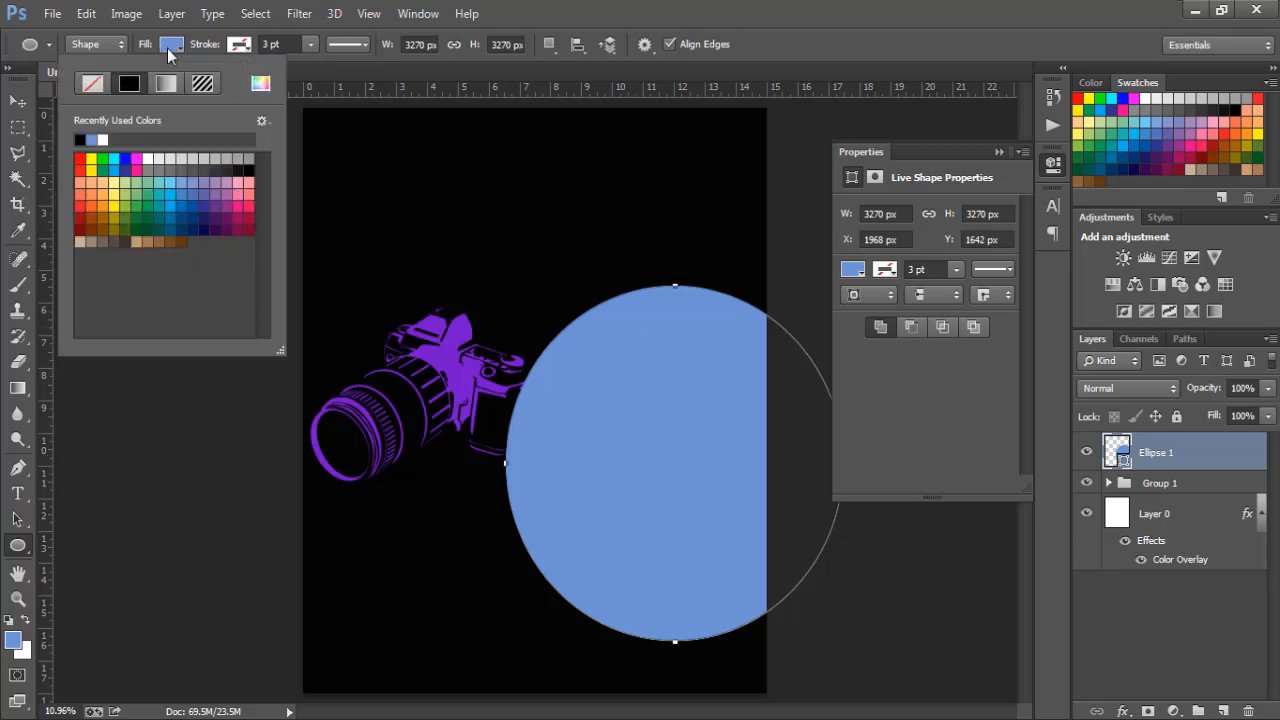
{"action": "left_click", "coordinate": [92, 84]}
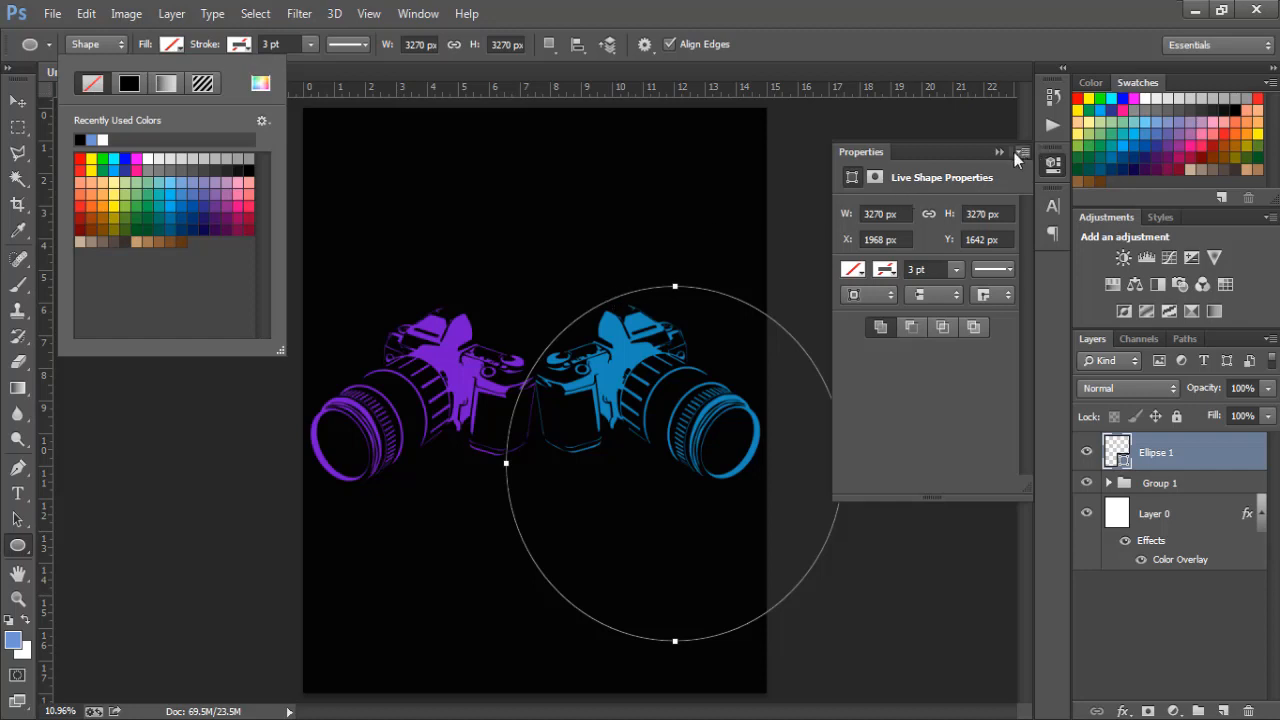
{"action": "left_click", "coordinate": [813, 158]}
{"action": "left_click", "coordinate": [813, 158]}
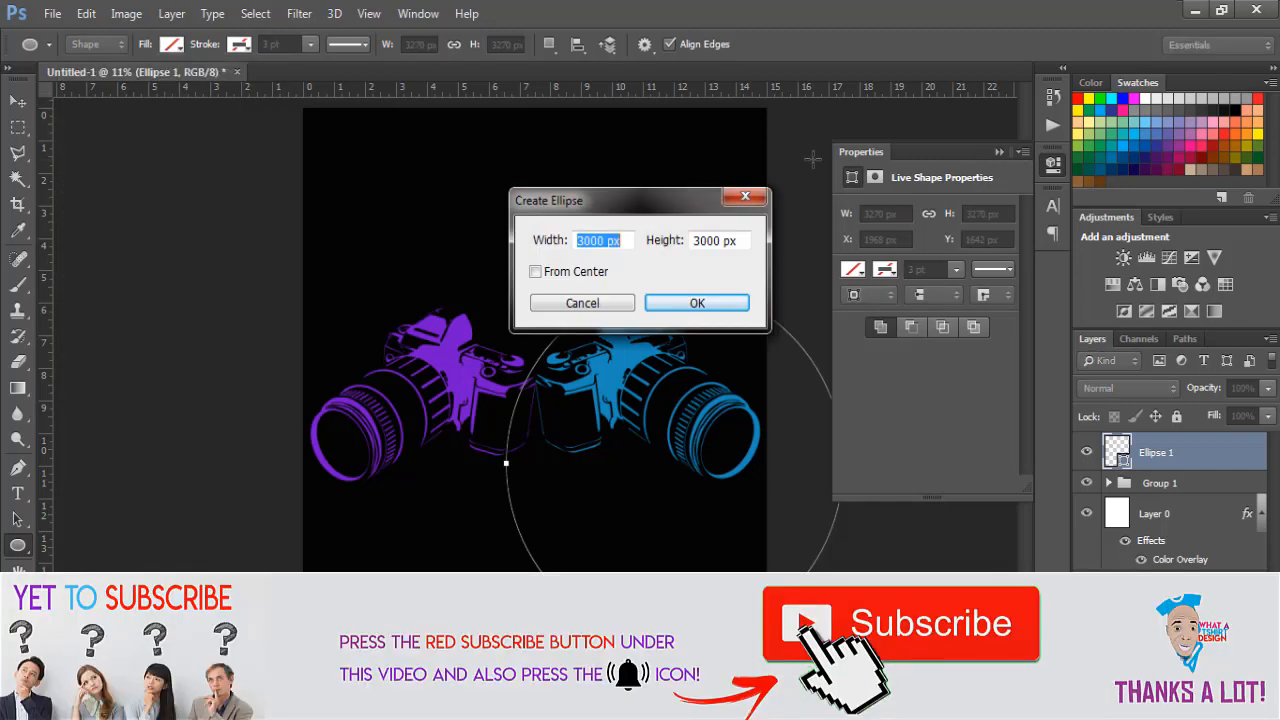
{"action": "key", "text": "Escape"}
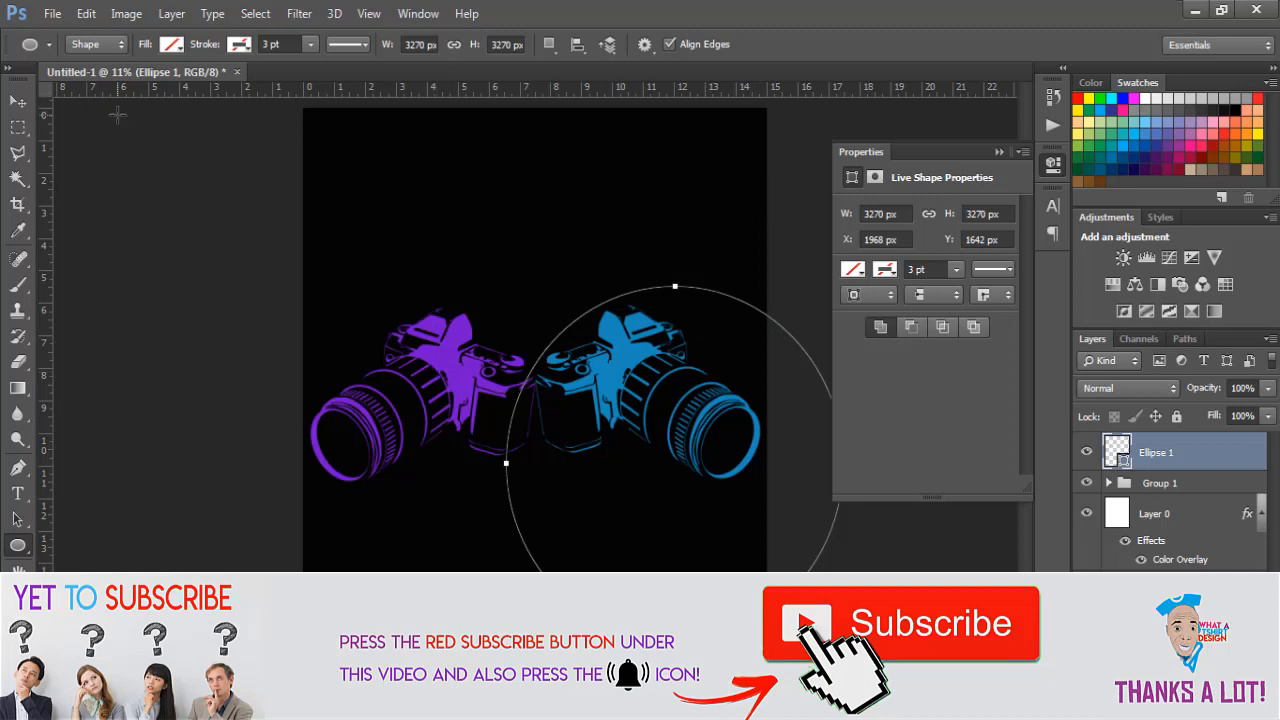
{"action": "left_click", "coordinate": [20, 102]}
- Centre the circle over the cameras, paste the slogan along its top path, and size it 72 pt
{"action": "left_click_drag", "start_coordinate": [590, 410], "coordinate": [422, 275]}
{"action": "left_click", "coordinate": [17, 494]}
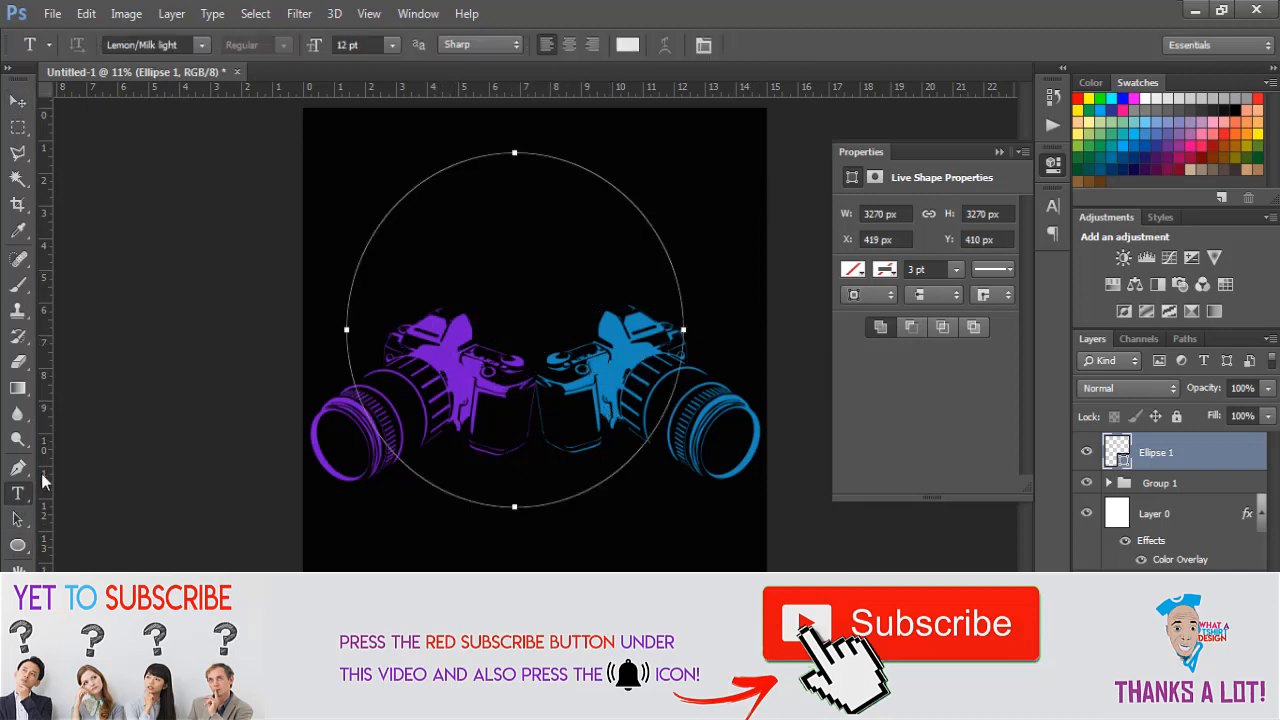
{"action": "left_click", "coordinate": [390, 209]}
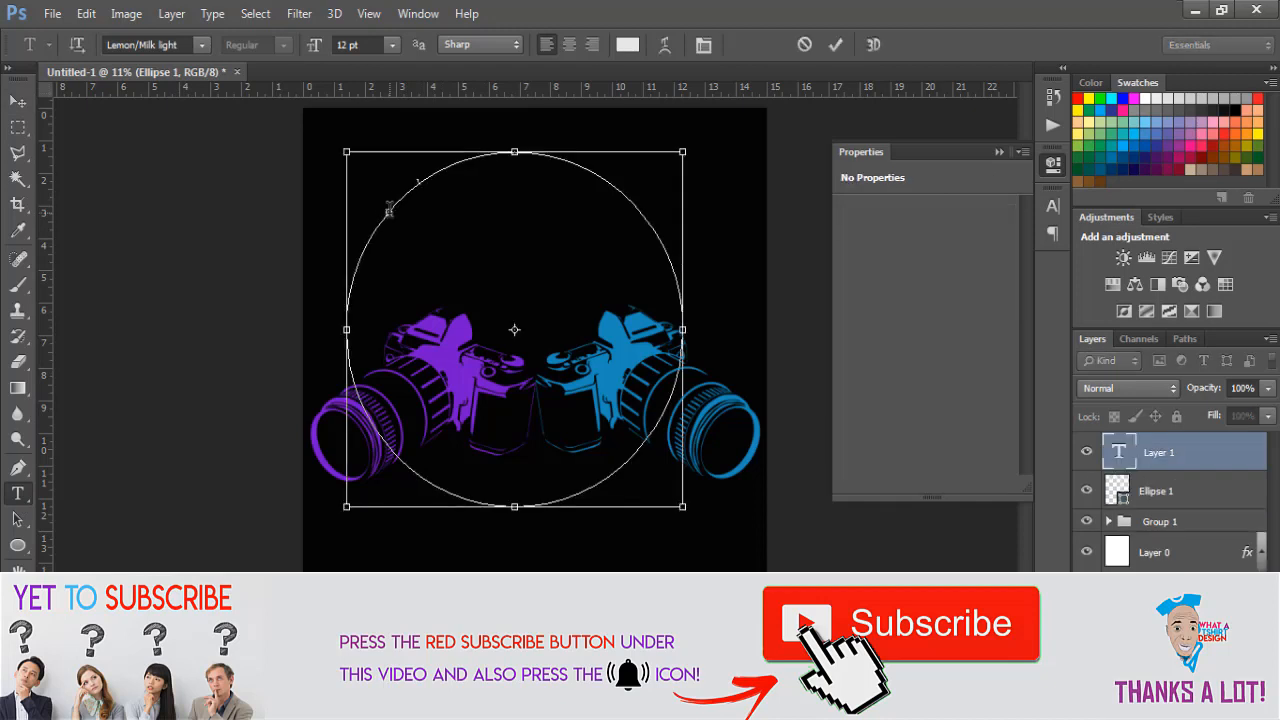
{"action": "key", "text": "ctrl+v"}
{"action": "key", "text": "ctrl+a"}
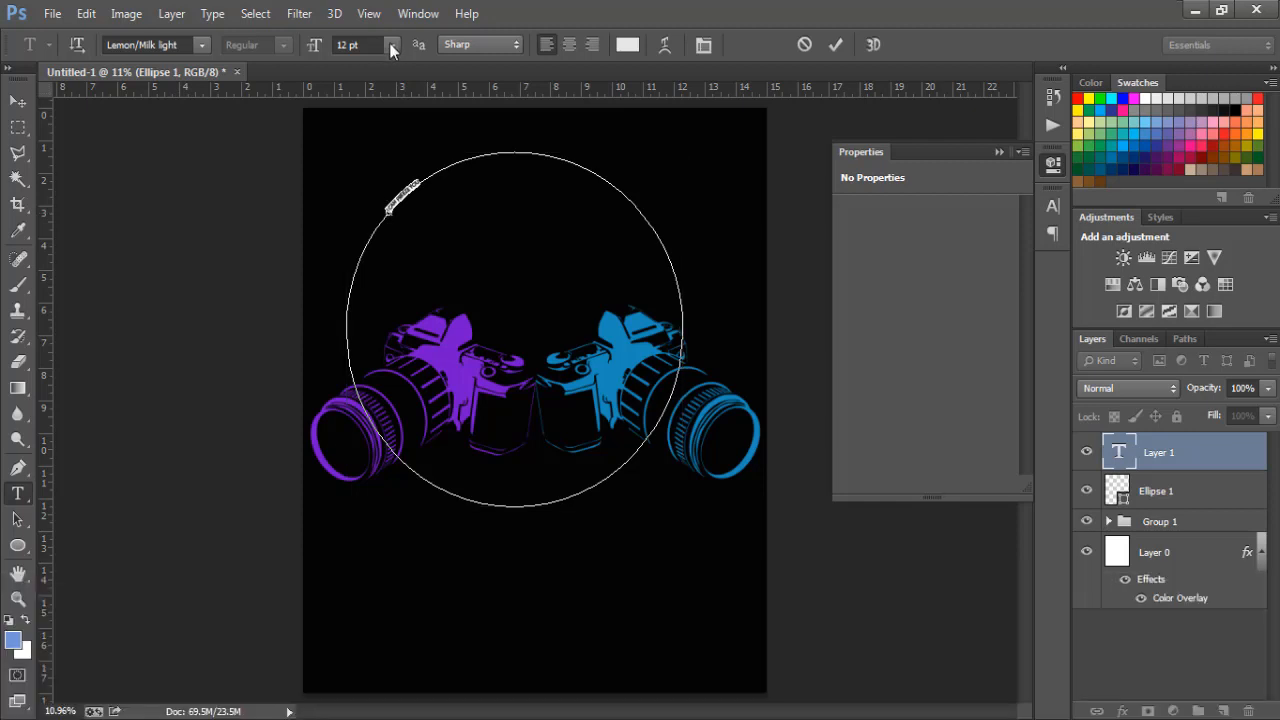
{"action": "left_click", "coordinate": [392, 46]}
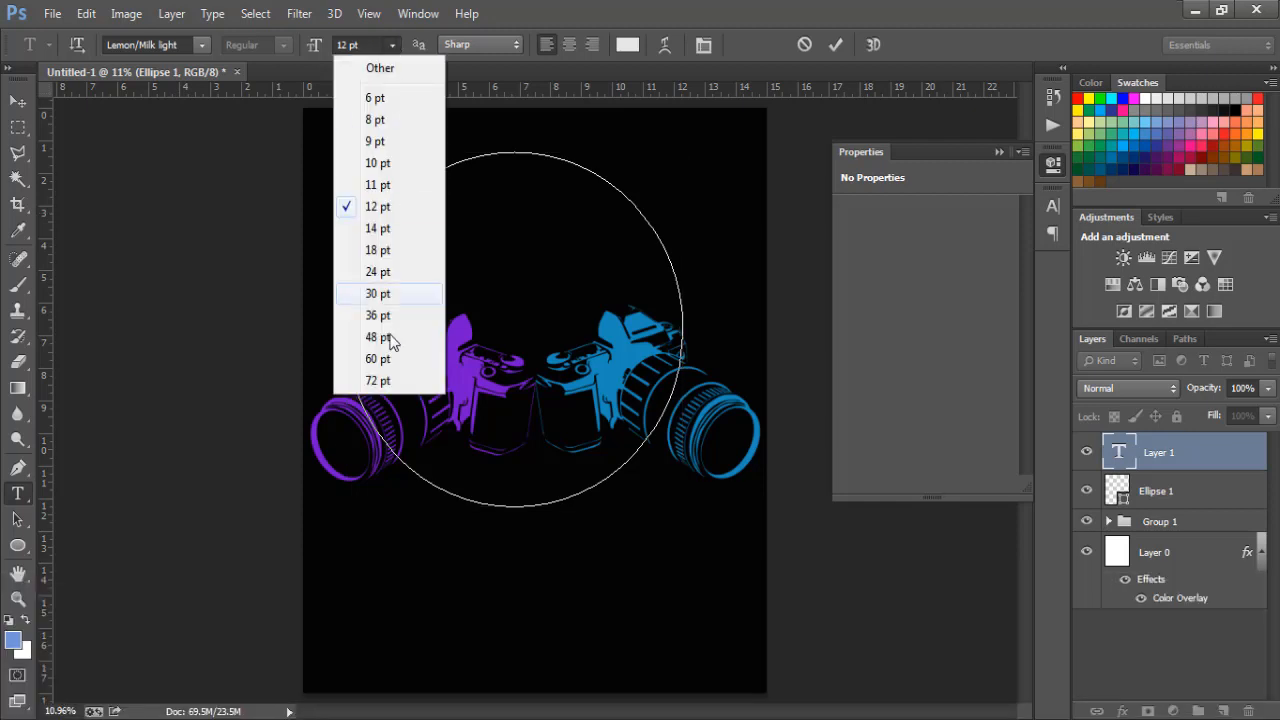
{"action": "left_click", "coordinate": [380, 380]}
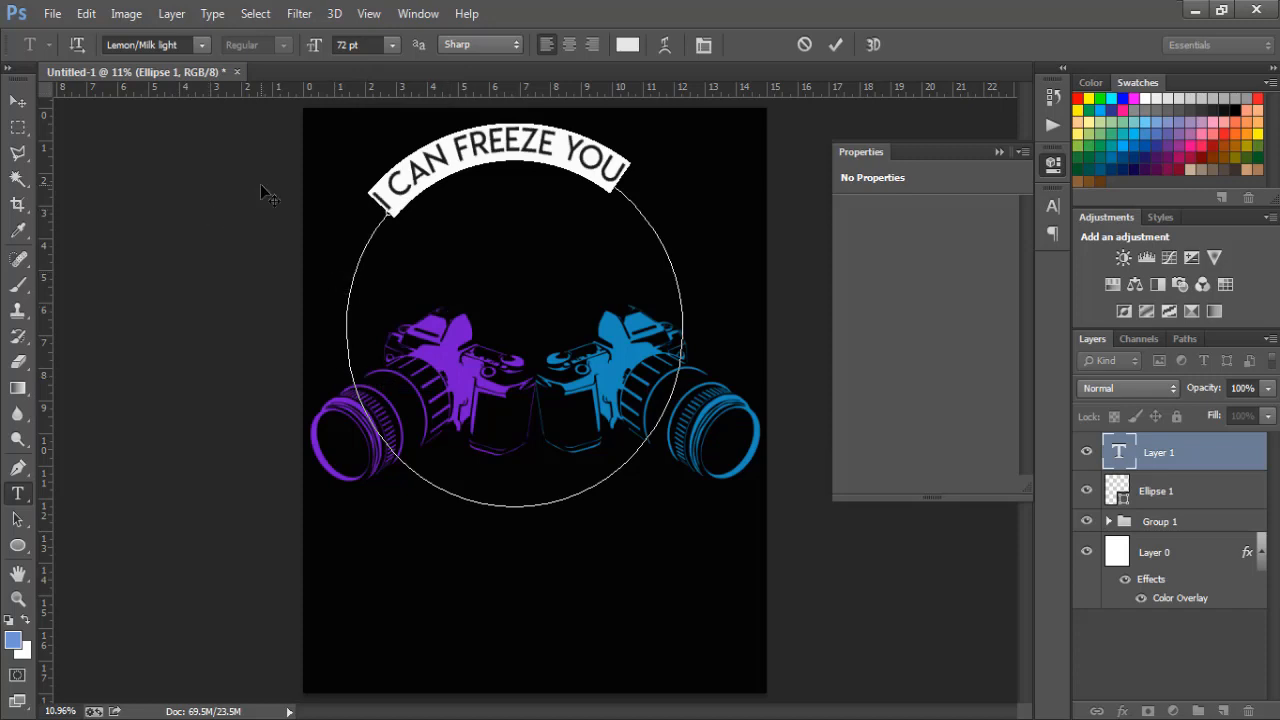
- Try several colours and settle on deep blue #2916b6 for the arched slogan text
{"action": "left_click", "coordinate": [627, 44]}
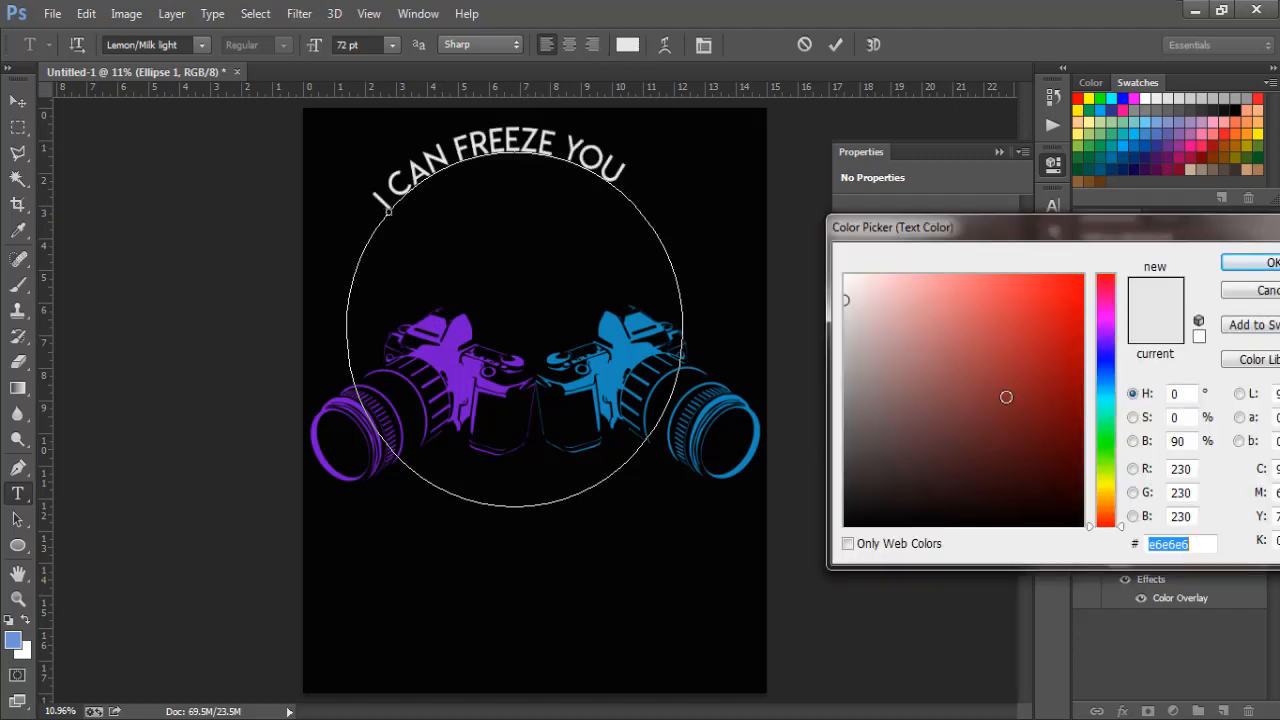
{"action": "left_click", "coordinate": [632, 349]}
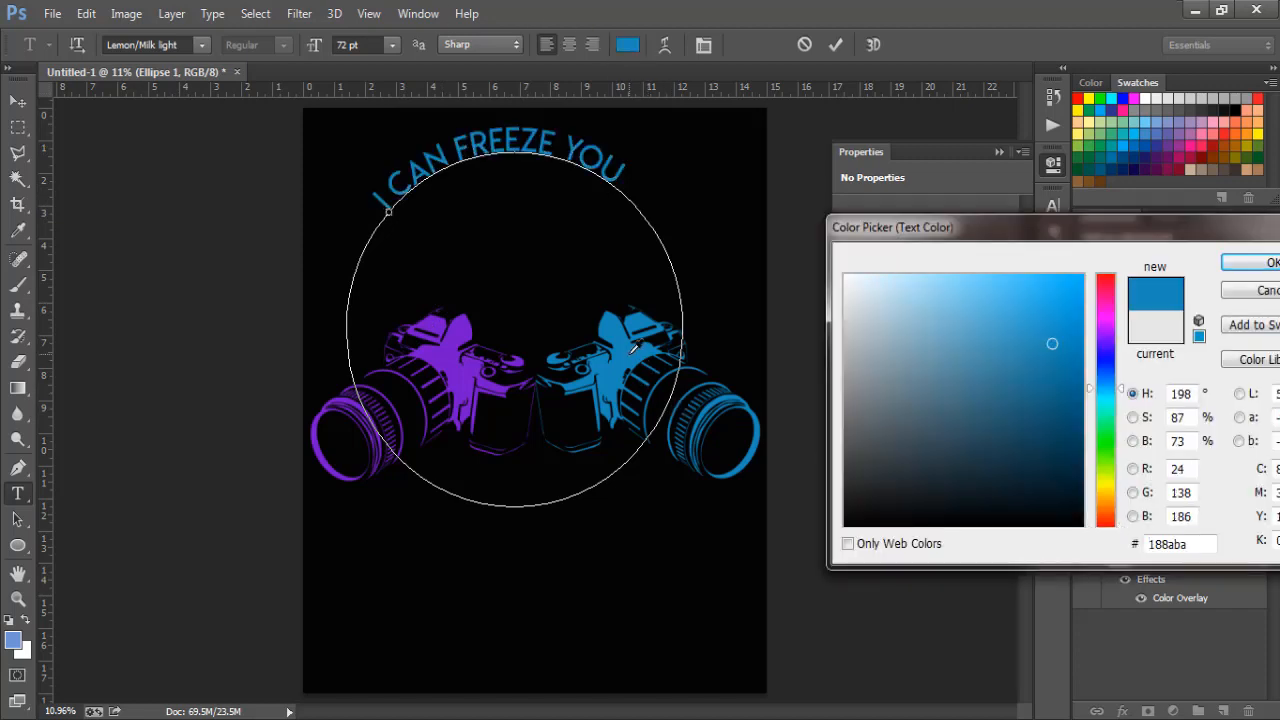
{"action": "left_click", "coordinate": [1108, 472]}
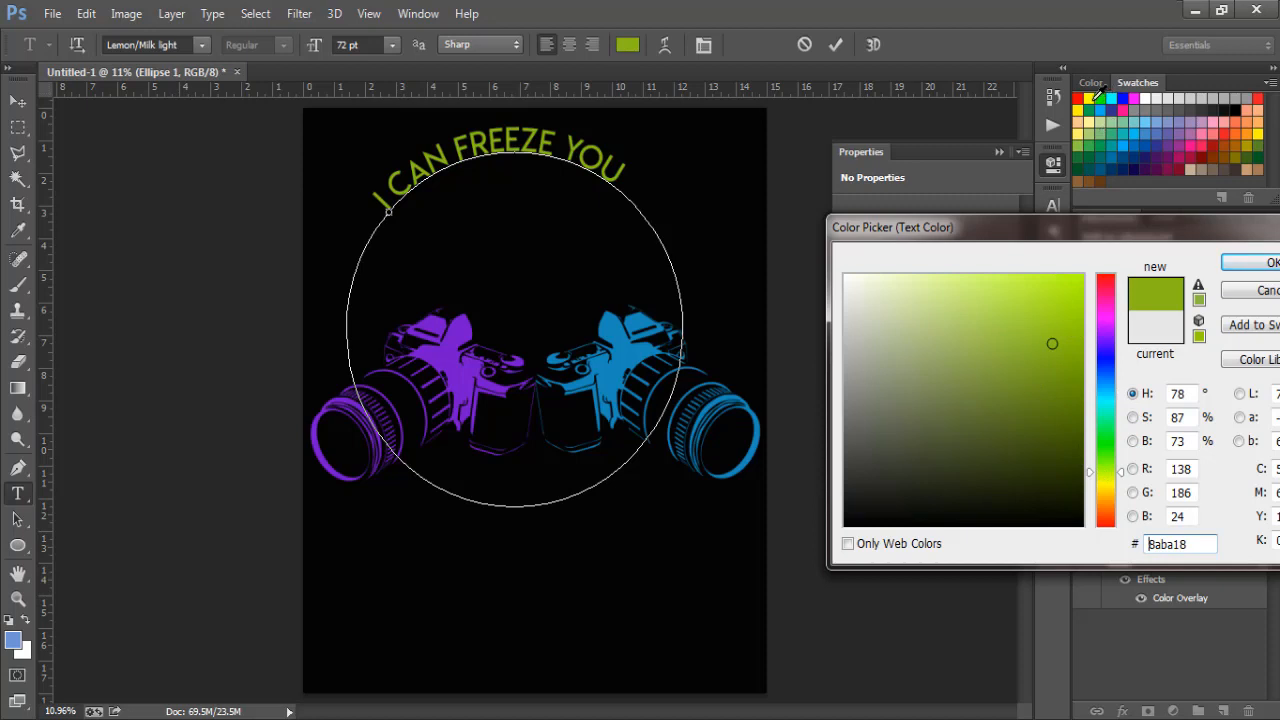
{"action": "left_click", "coordinate": [1092, 98]}
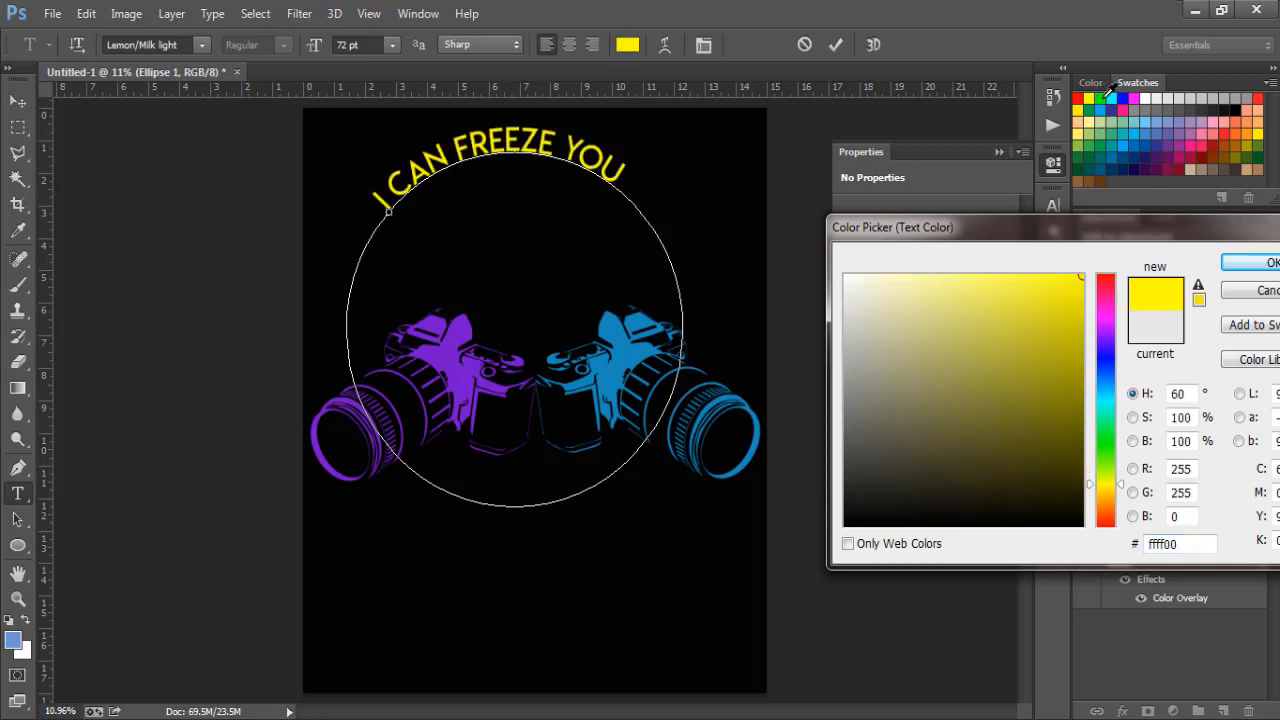
{"action": "left_click", "coordinate": [1122, 98]}
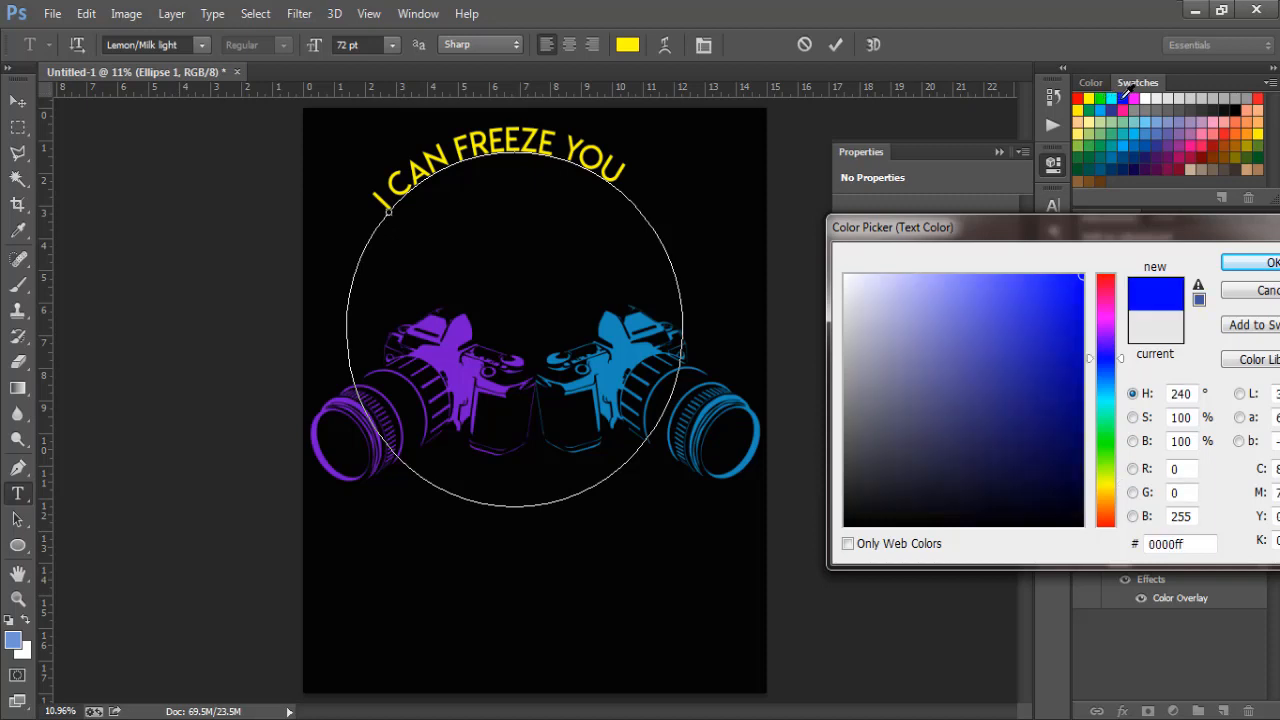
{"action": "left_click", "coordinate": [1202, 126]}
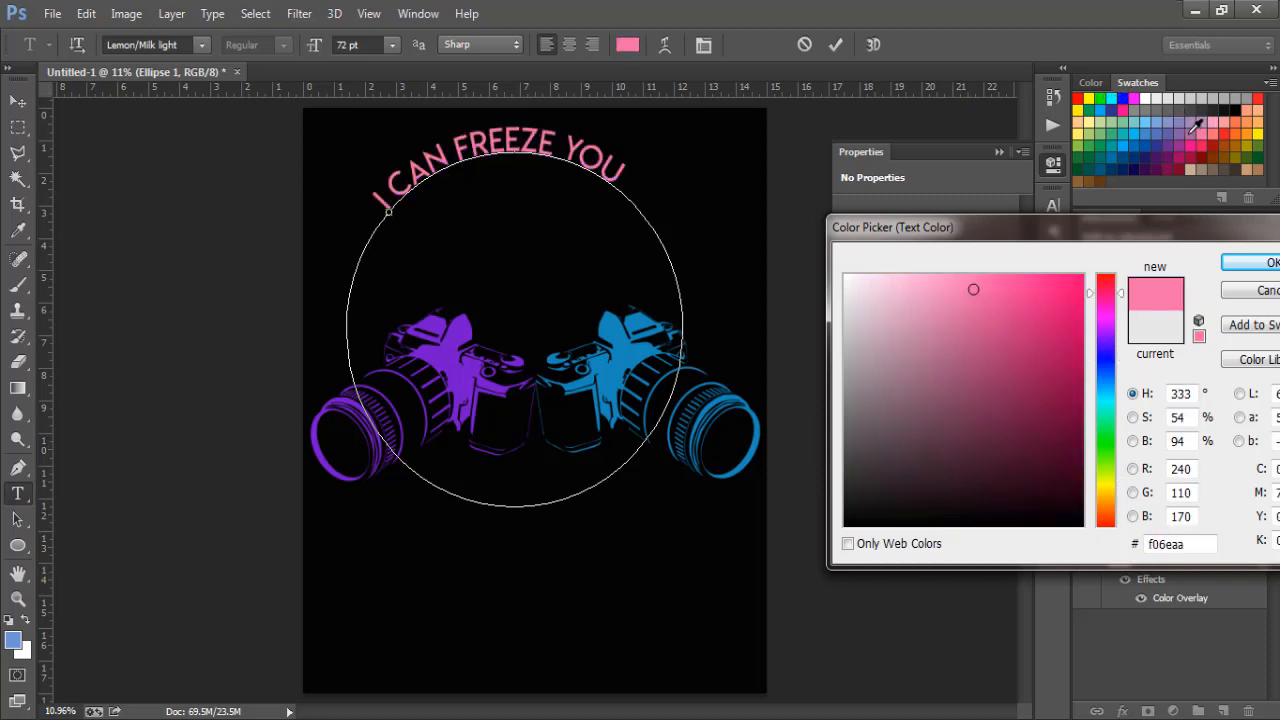
{"action": "left_click", "coordinate": [1222, 132]}
{"action": "left_click", "coordinate": [1214, 134]}
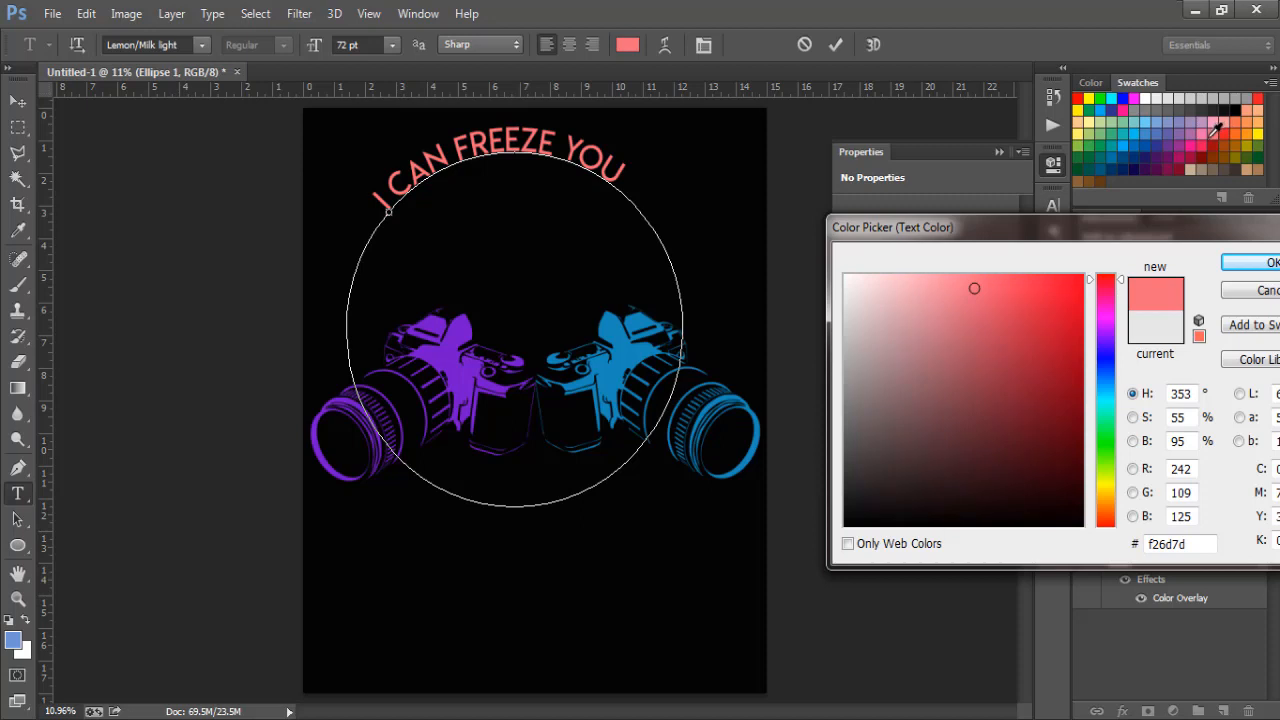
{"action": "left_click", "coordinate": [1196, 128]}
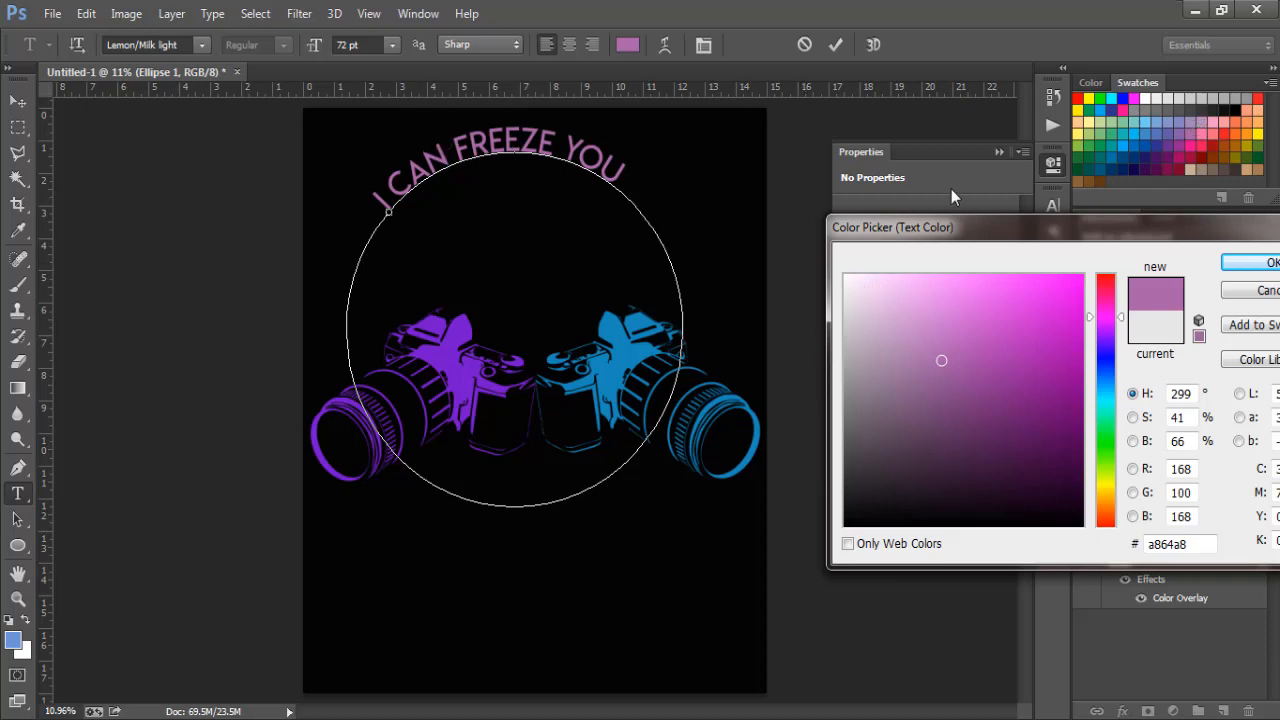
{"action": "left_click", "coordinate": [478, 153]}
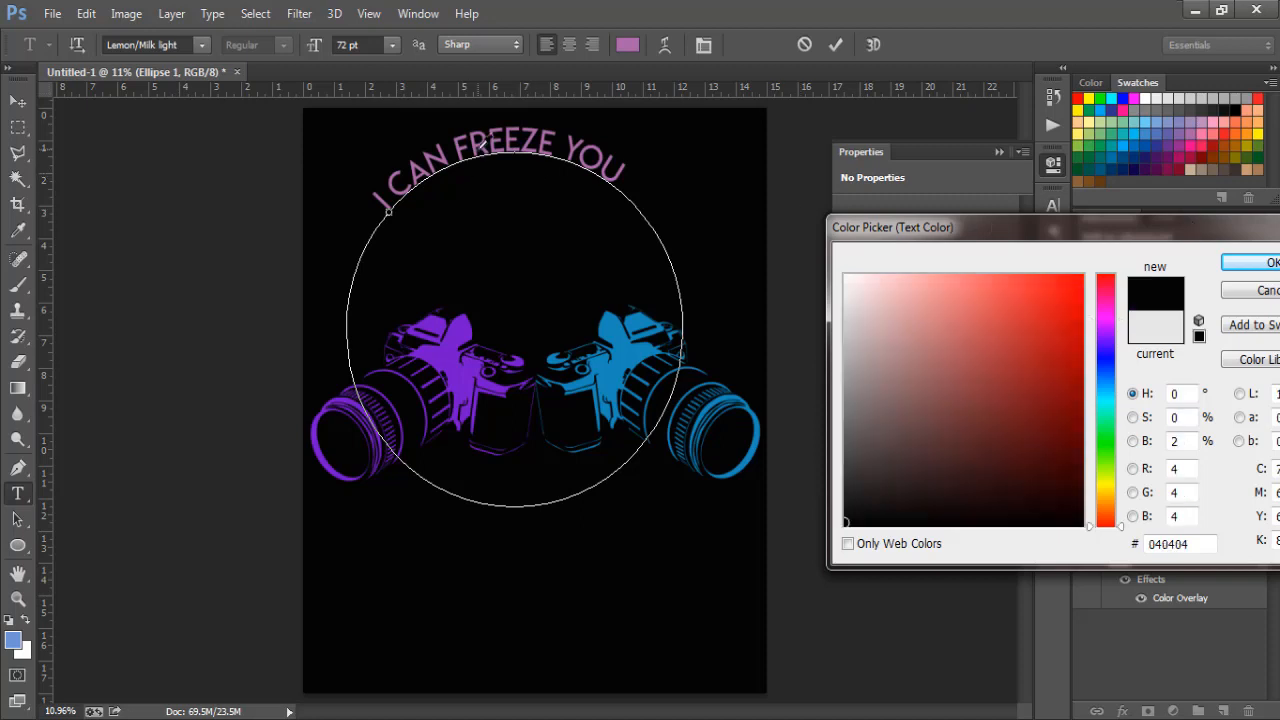
{"action": "left_click", "coordinate": [1104, 354]}
{"action": "left_click", "coordinate": [1054, 346]}
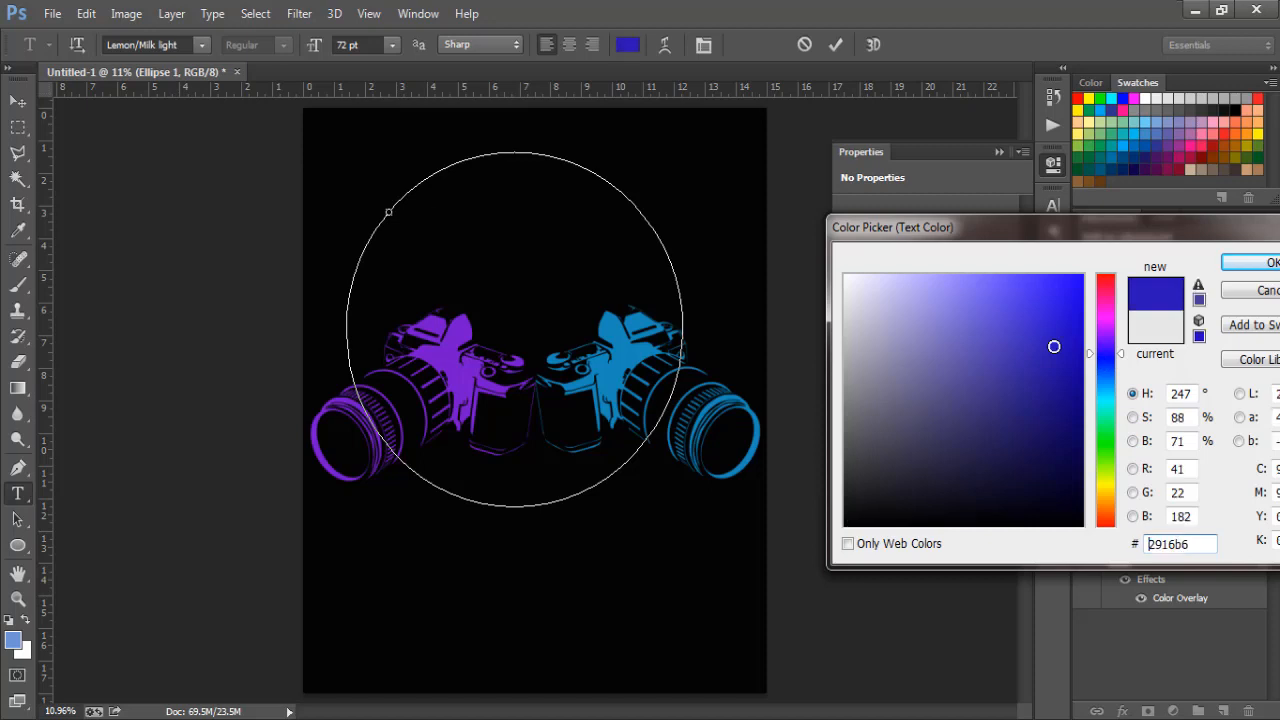
{"action": "left_click", "coordinate": [1250, 265]}
{"action": "left_click_drag", "start_coordinate": [456, 147], "coordinate": [552, 143]}
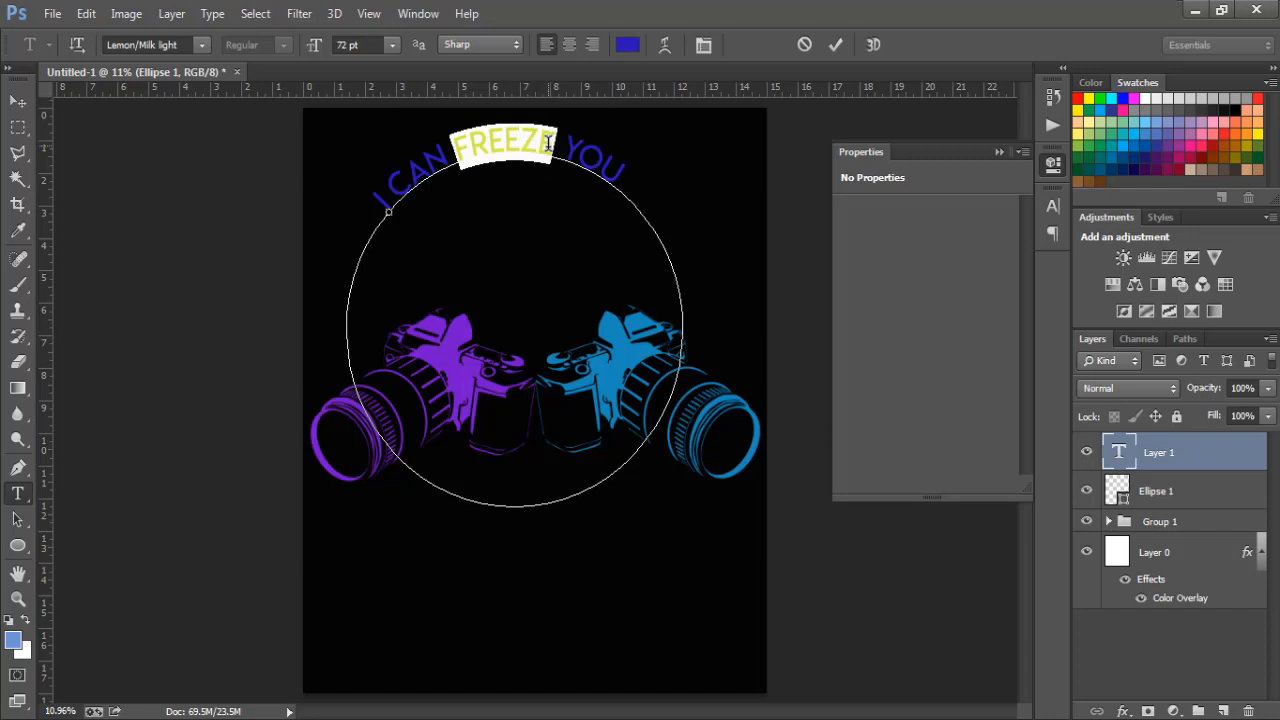
- Colour FREEZE with the blue sampled from the right camera
{"action": "left_click", "coordinate": [628, 44]}
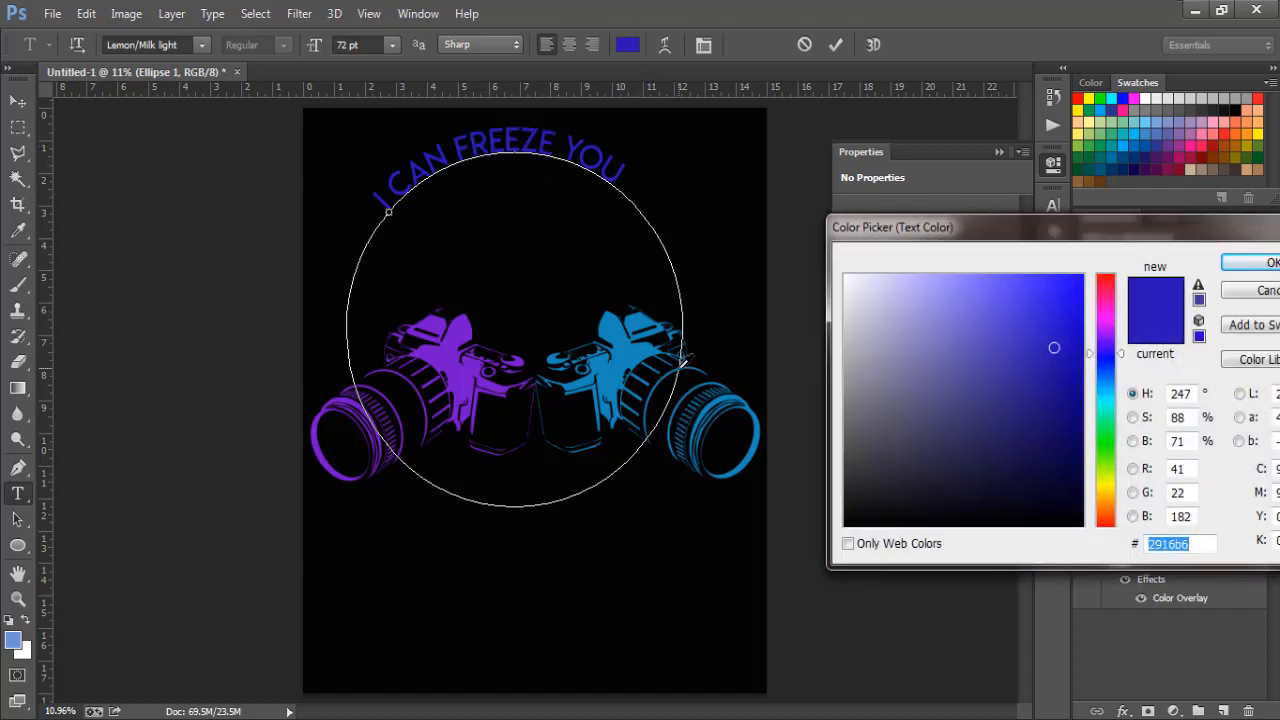
{"action": "left_click", "coordinate": [636, 347]}
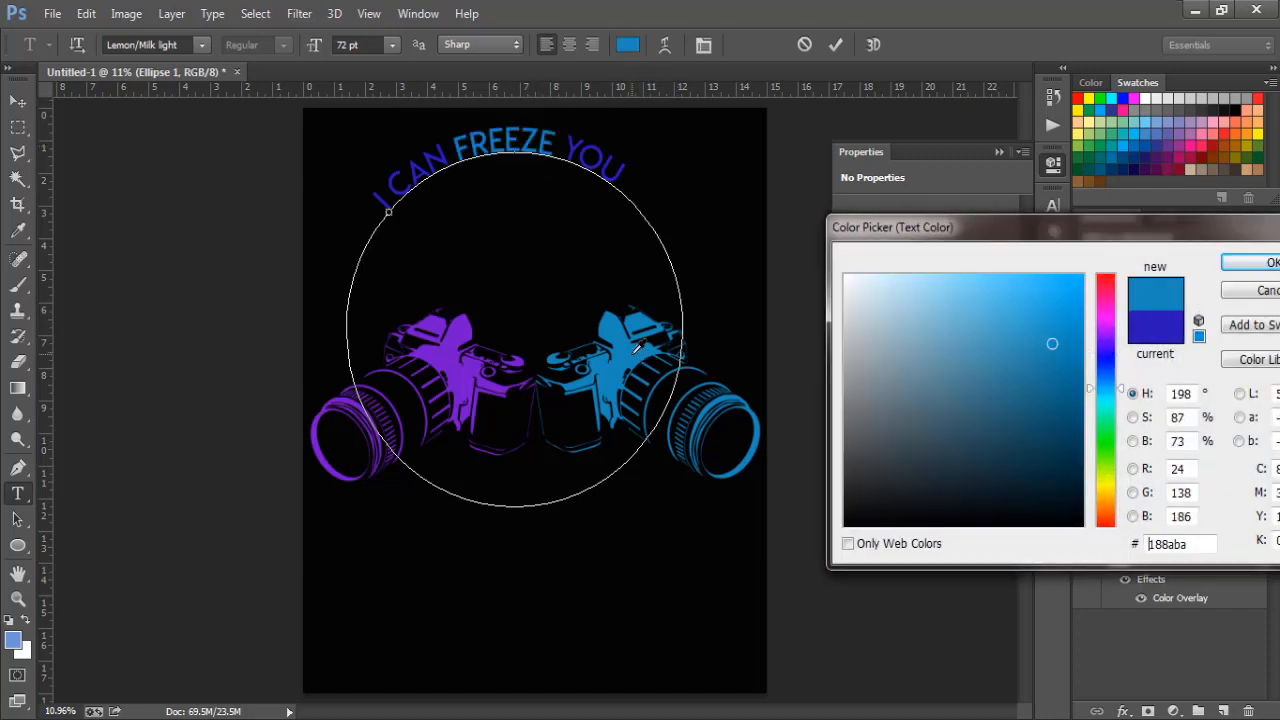
{"action": "left_click", "coordinate": [1246, 264]}
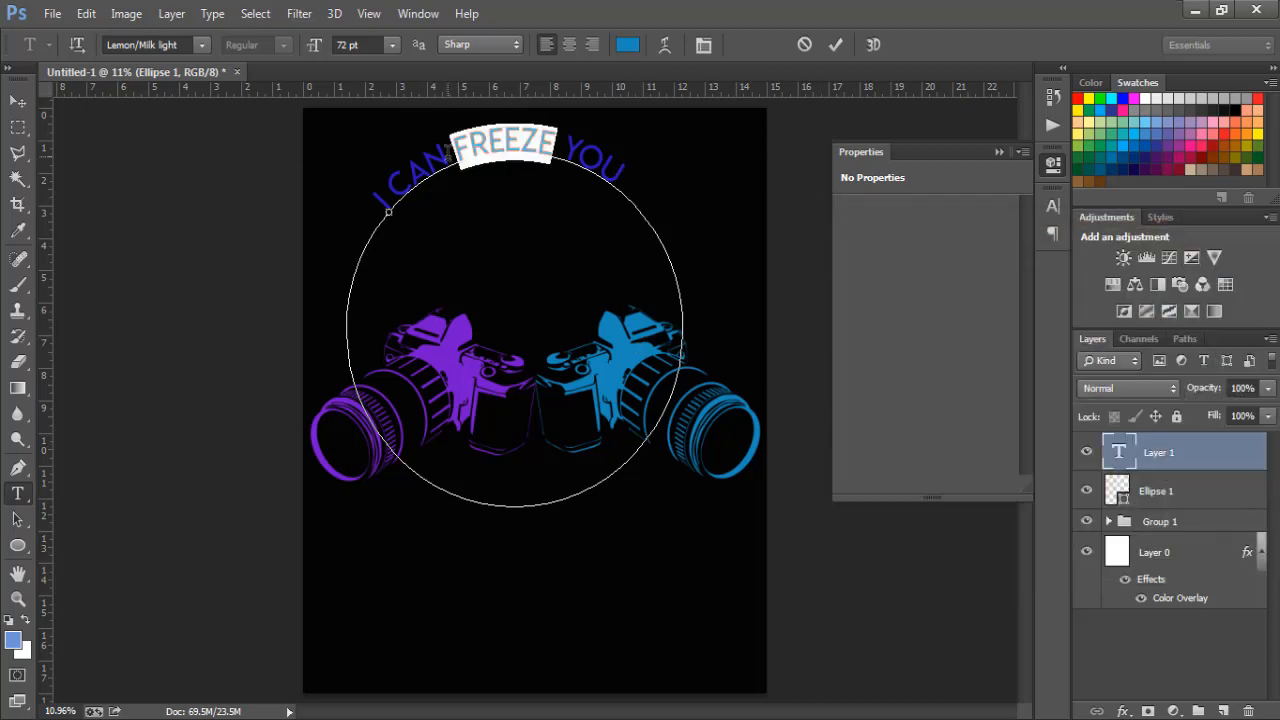
- Colour I CAN with the purple #7415cc sampled from the left camera
{"action": "left_click_drag", "start_coordinate": [450, 160], "coordinate": [369, 202]}
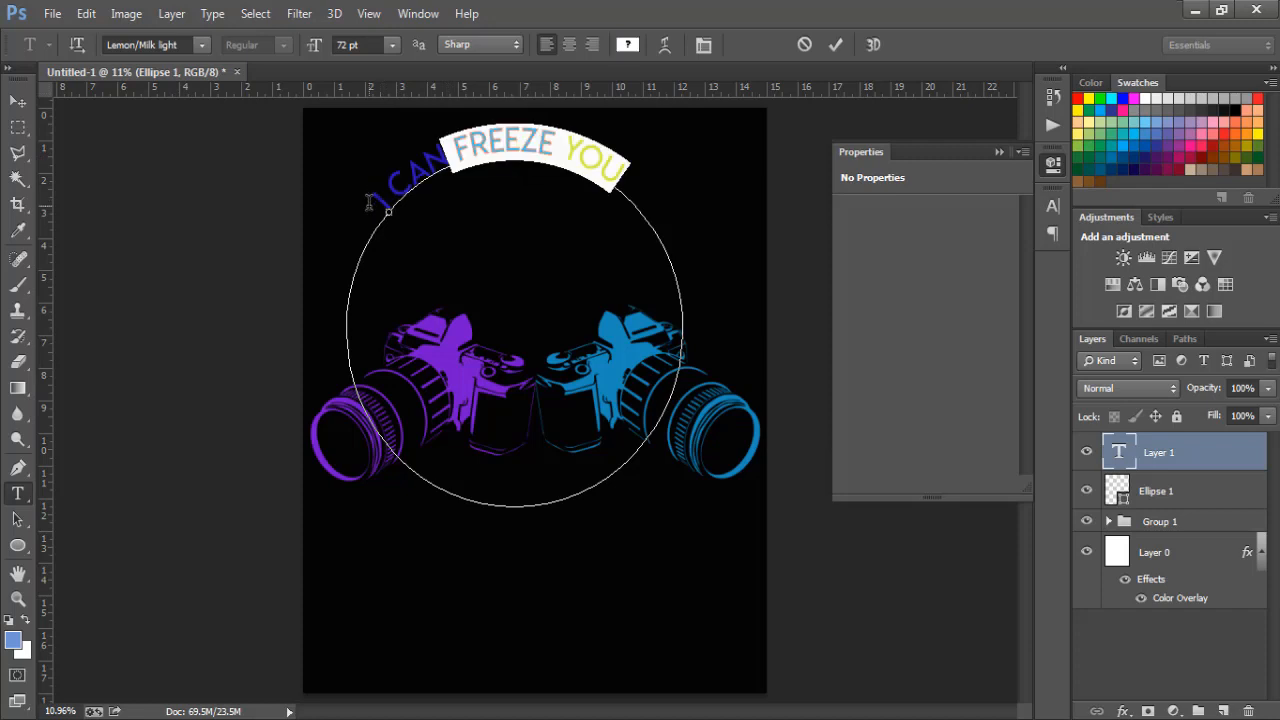
{"action": "mouse_move", "coordinate": [450, 158]}
{"action": "left_mouse_down"}
{"action": "mouse_move", "coordinate": [405, 172]}
{"action": "mouse_move", "coordinate": [372, 206]}
{"action": "mouse_move", "coordinate": [450, 142]}
{"action": "mouse_move", "coordinate": [440, 145]}
{"action": "left_mouse_up"}
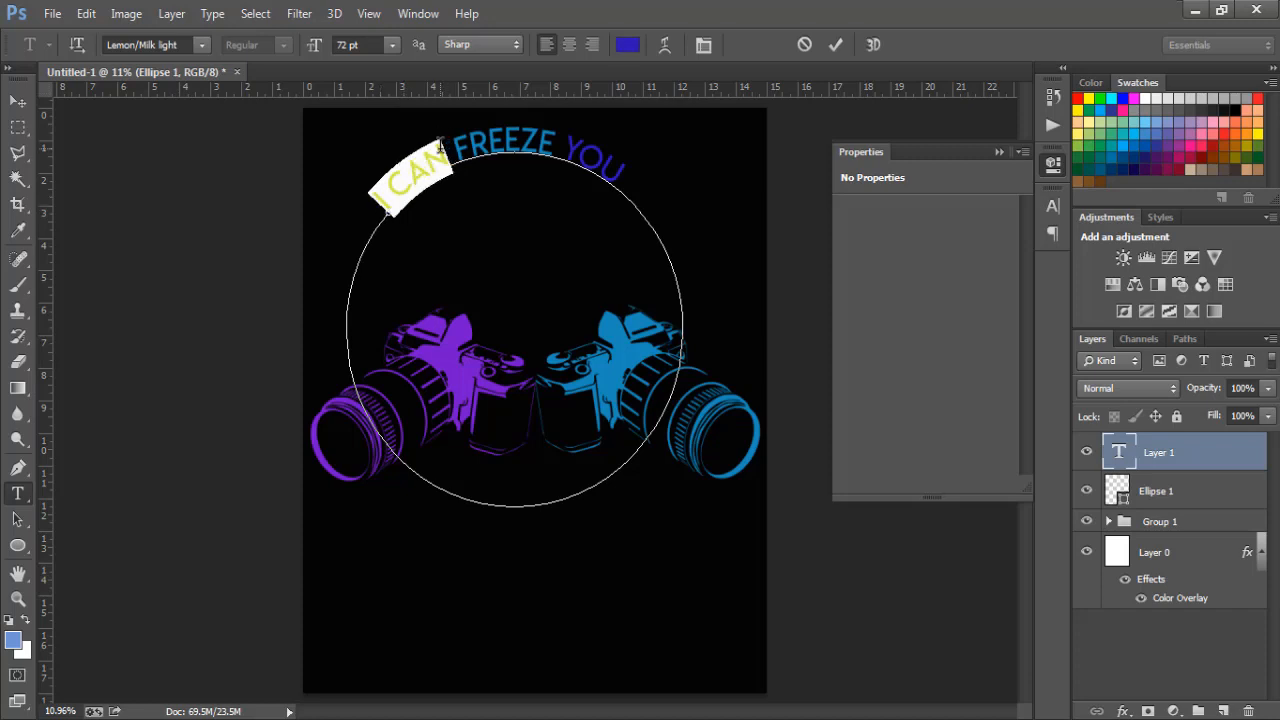
{"action": "left_click", "coordinate": [626, 47]}
{"action": "left_click", "coordinate": [453, 336]}
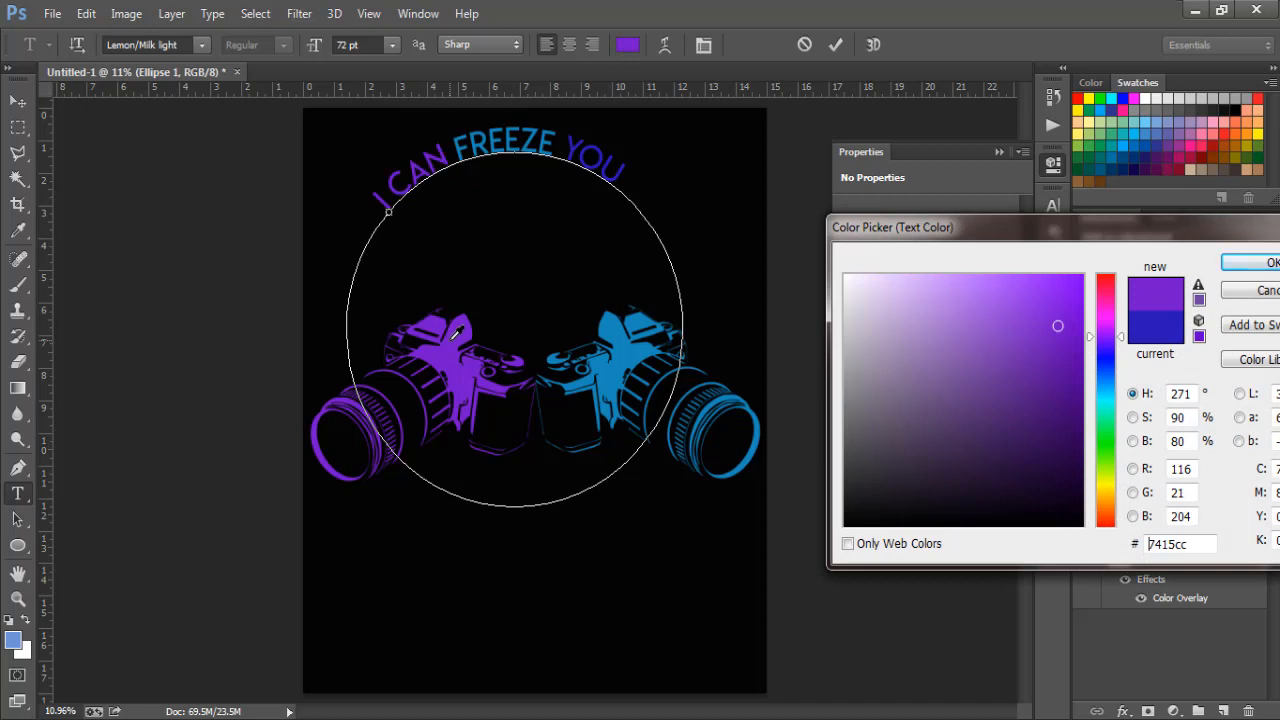
{"action": "left_click", "coordinate": [1244, 264]}
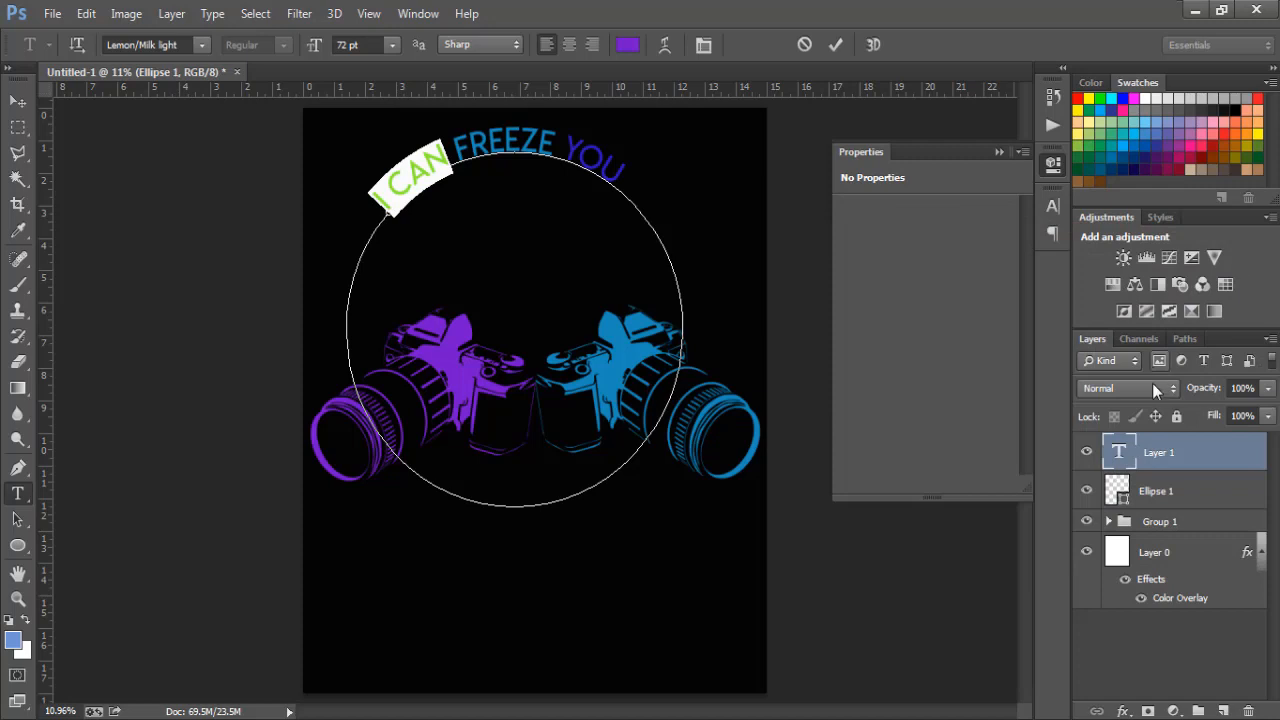
{"action": "key", "text": "ctrl+a"}
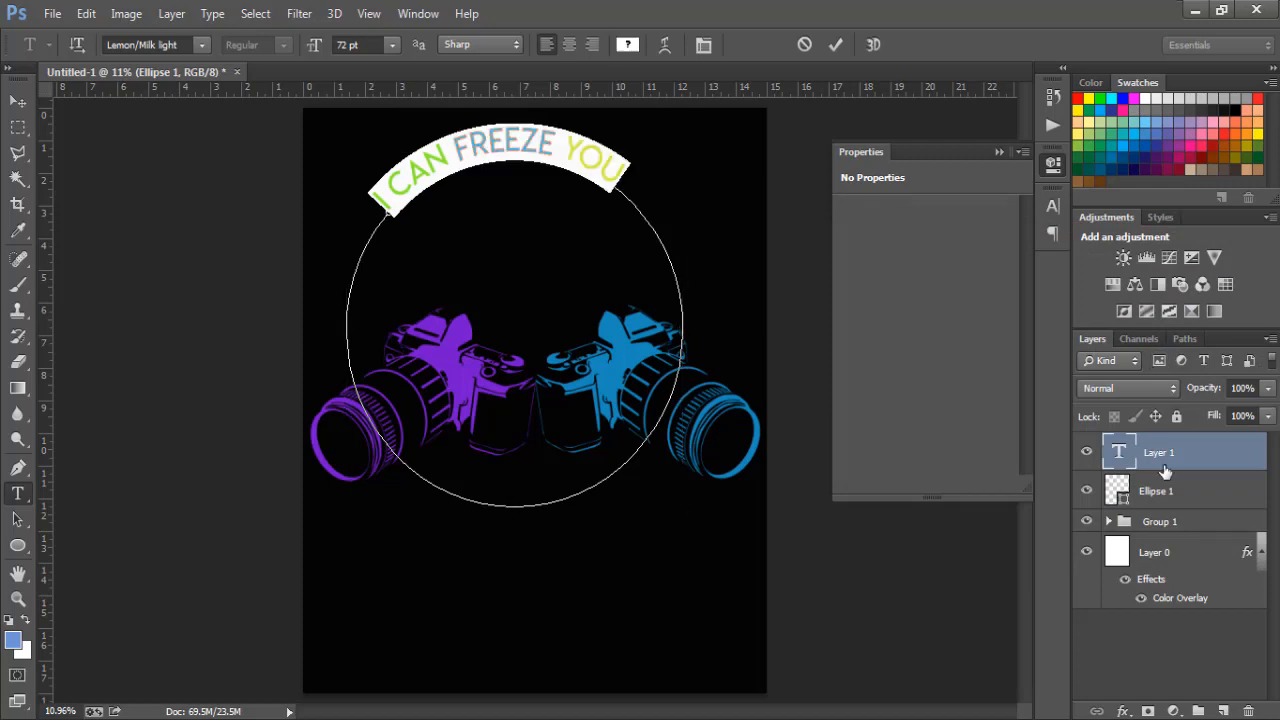
- Set the slogan font to Letter Gothic Std Bold and commit the text
{"action": "left_click", "coordinate": [166, 44]}
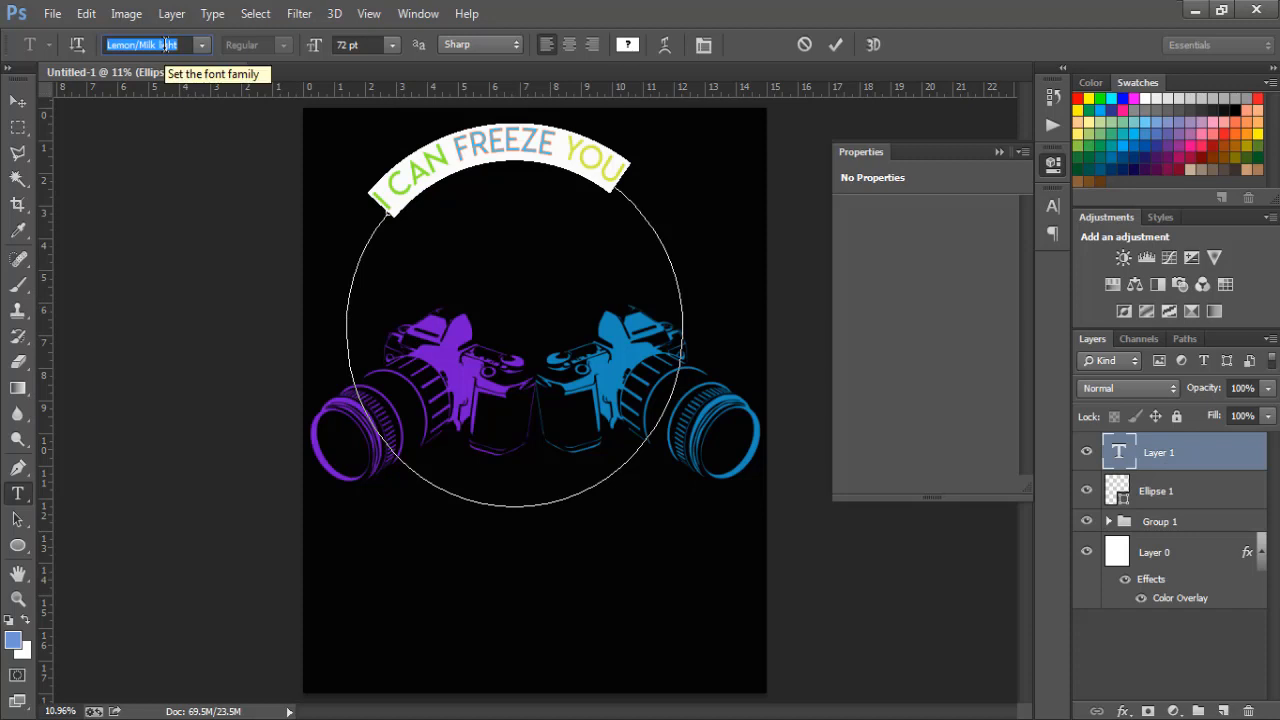
{"action": "key", "text": "Down"}
{"action": "key", "text": "Down"}
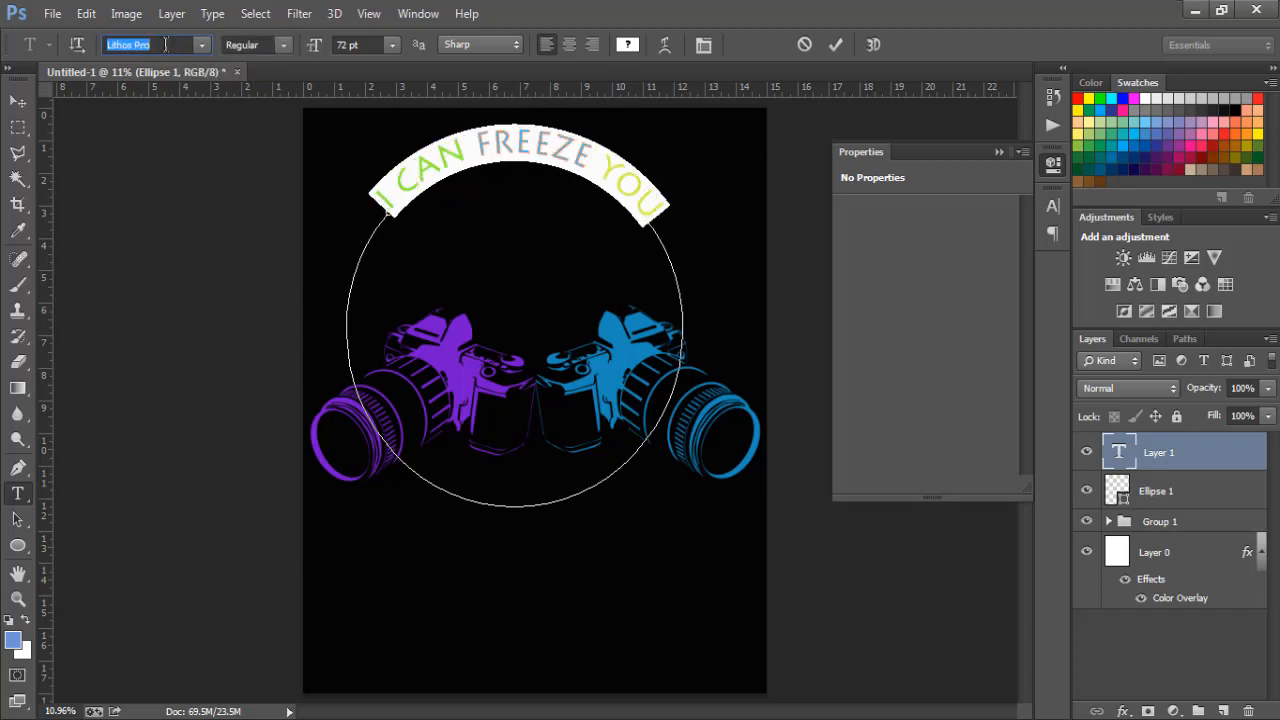
{"action": "key", "text": "Up"}
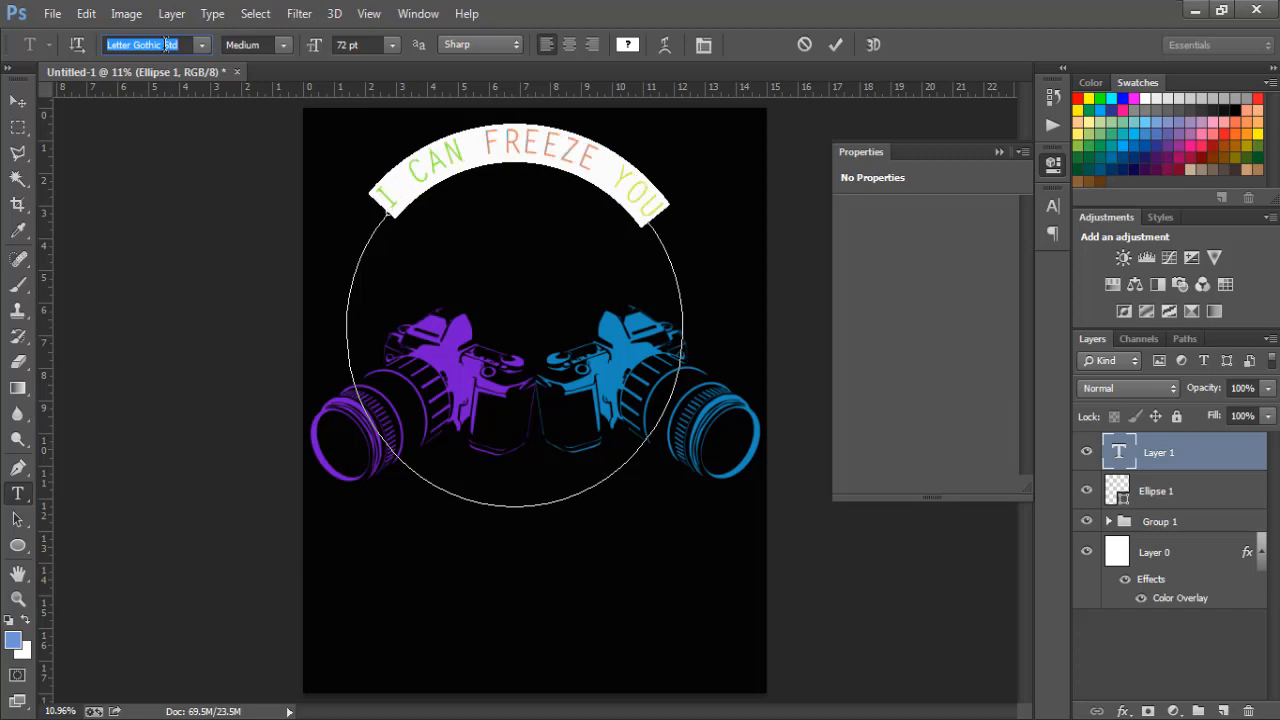
{"action": "left_click", "coordinate": [281, 48]}
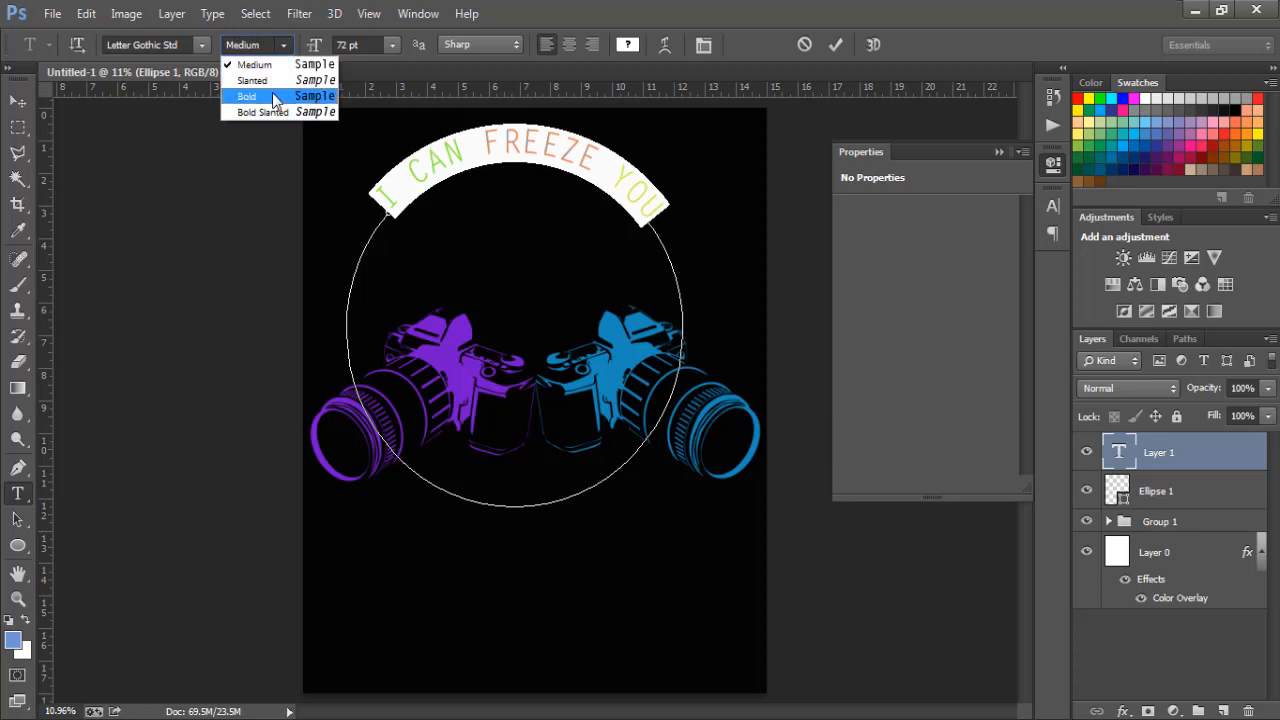
{"action": "left_click", "coordinate": [272, 94]}
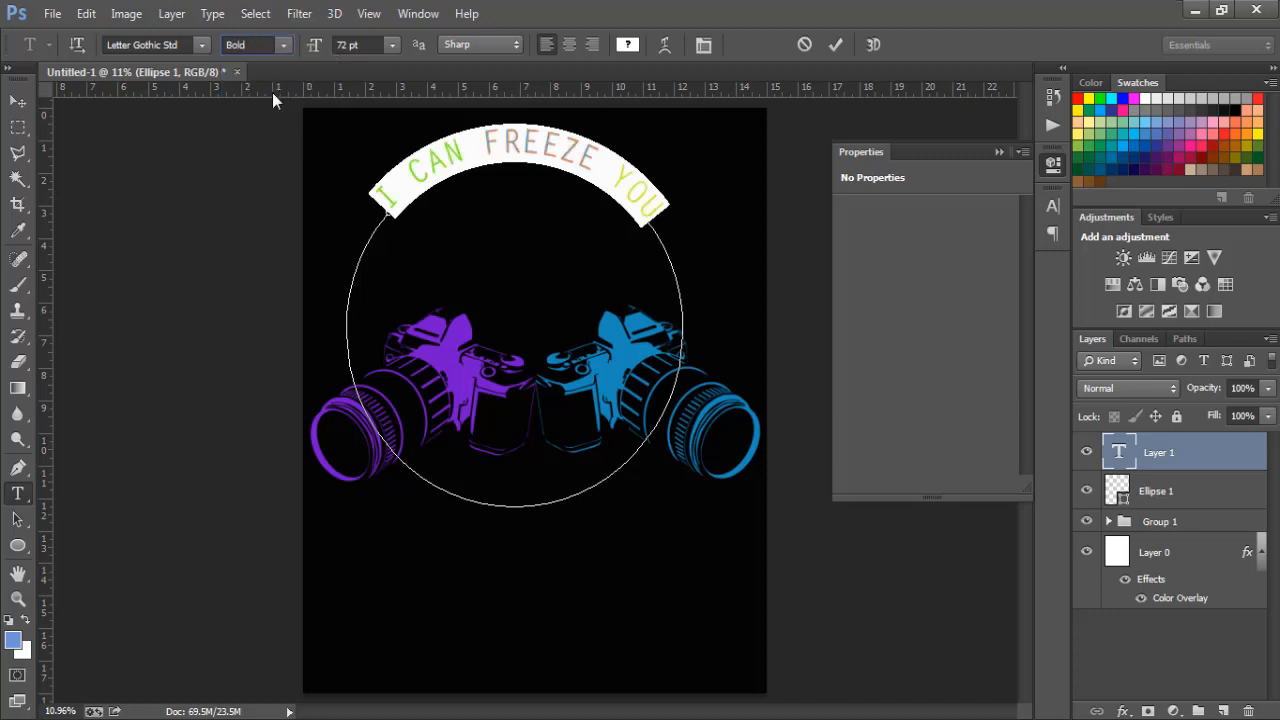
{"action": "left_click", "coordinate": [18, 101]}
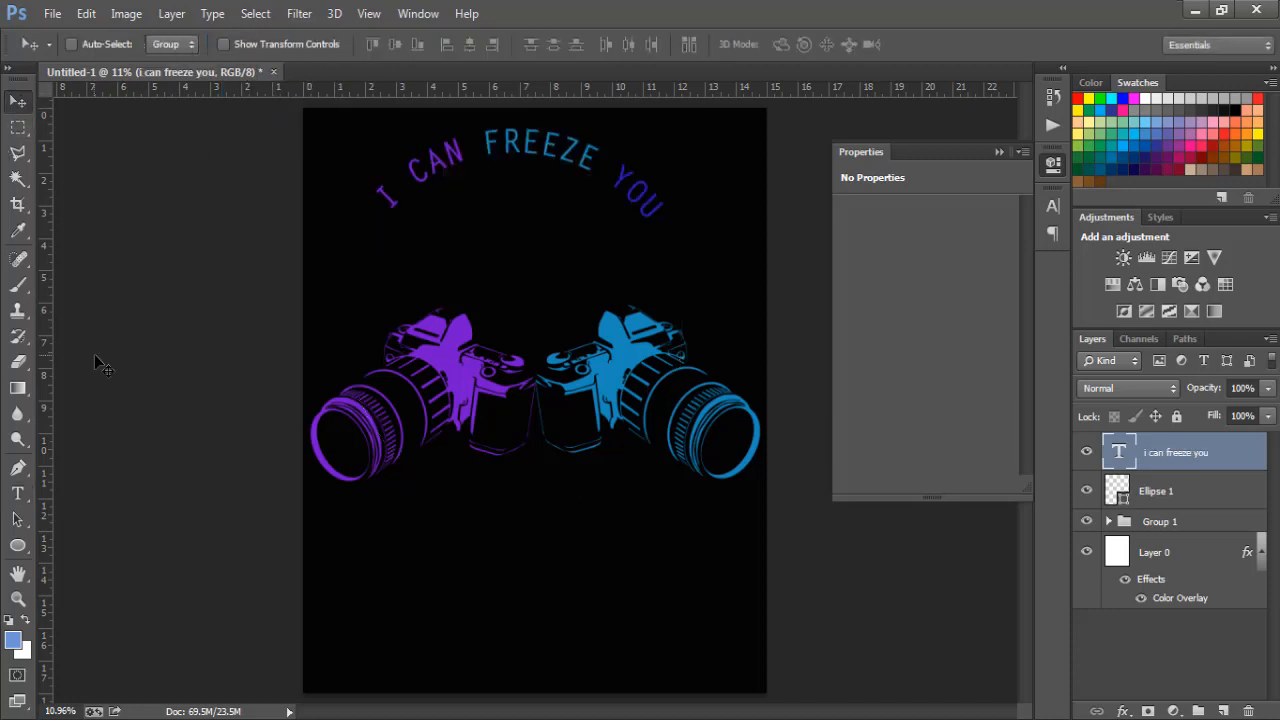
- Nudge the slogan down and slightly right so it hugs the top of the cameras
{"action": "key", "text": "shift+Down"}
{"action": "key", "text": "shift+Down"}
{"action": "key", "text": "shift+Down"}
{"action": "key", "text": "shift+Down"}
{"action": "key", "text": "shift+Down"}
{"action": "key", "text": "shift+Down"}
{"action": "key", "text": "shift+Down"}
{"action": "key", "text": "shift+Down"}
{"action": "key", "text": "shift+Down"}
{"action": "key", "text": "shift+Down"}
{"action": "key", "text": "shift+Down"}
{"action": "key", "text": "shift+Down"}
{"action": "key", "text": "shift+Down"}
{"action": "key", "text": "shift+Down"}
{"action": "key", "text": "shift+Down"}
{"action": "key", "text": "shift+Down"}
{"action": "key", "text": "shift+Down"}
{"action": "key", "text": "shift+Down"}
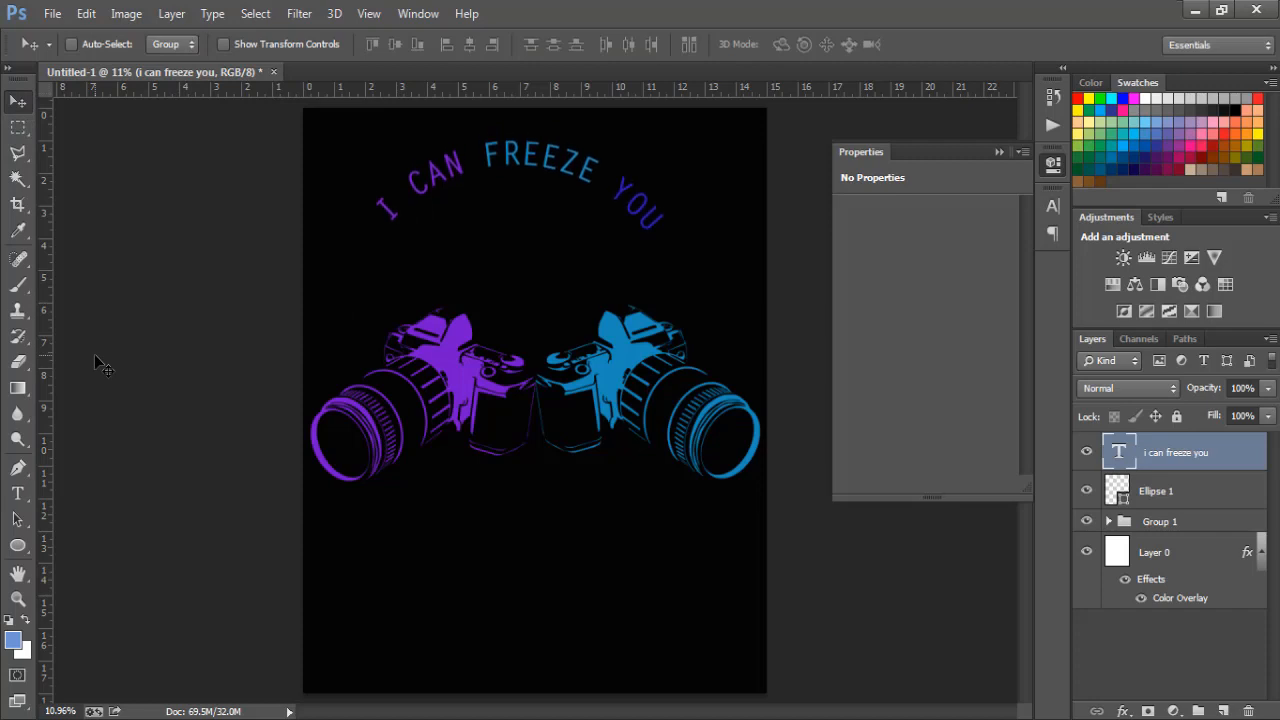
{"action": "key", "text": "shift+Down"}
{"action": "key", "text": "shift+Down"}
{"action": "key", "text": "shift+Down"}
{"action": "key", "text": "shift+Down"}
{"action": "key", "text": "shift+Down"}
{"action": "key", "text": "shift+Down"}
{"action": "key", "text": "shift+Down"}
{"action": "key", "text": "shift+Down"}
{"action": "key", "text": "shift+Down"}
{"action": "key", "text": "shift+Down"}
{"action": "key", "text": "shift+Down"}
{"action": "key", "text": "shift+Down"}
{"action": "key", "text": "shift+Down"}
{"action": "key", "text": "shift+Down"}
{"action": "key", "text": "shift+Down"}
{"action": "key", "text": "shift+Down"}
{"action": "key", "text": "shift+Down"}
{"action": "key", "text": "shift+Down"}
{"action": "key", "text": "shift+Down"}
{"action": "key", "text": "shift+Down"}
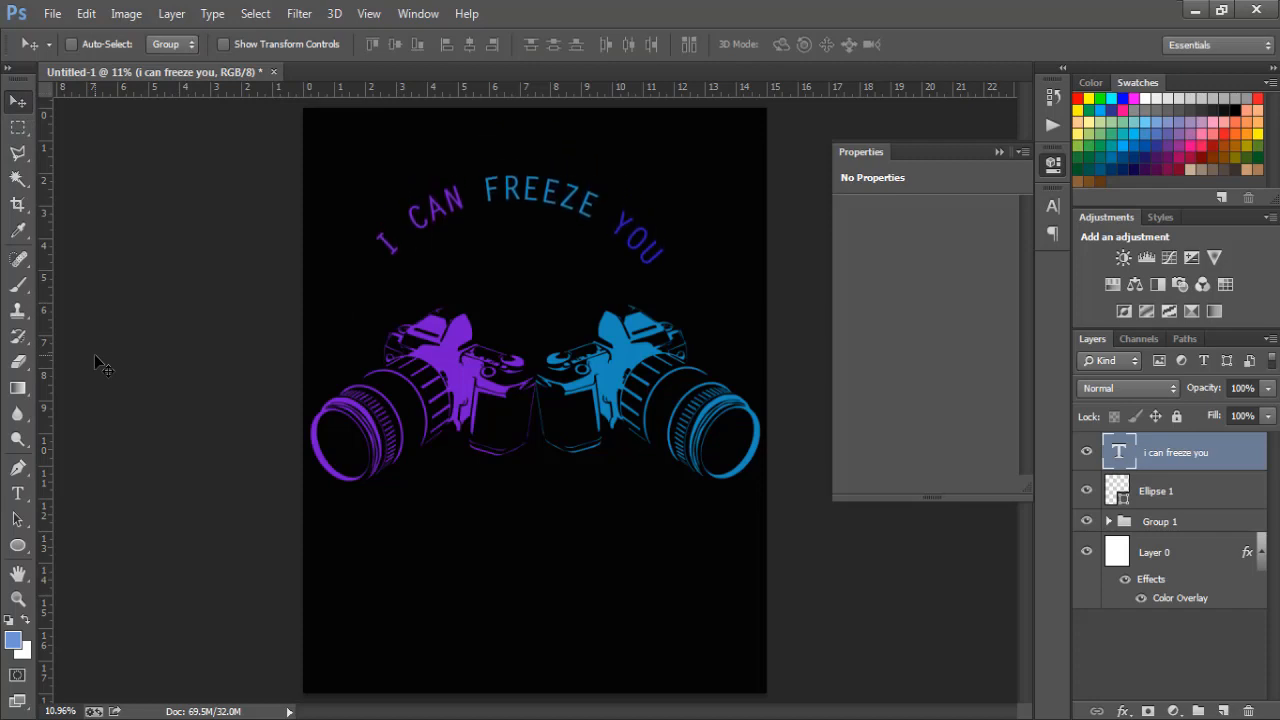
{"action": "key", "text": "shift+Down"}
{"action": "key", "text": "shift+Down"}
{"action": "key", "text": "shift+Down"}
{"action": "key", "text": "shift+Down"}
{"action": "key", "text": "shift+Down"}
{"action": "key", "text": "shift+Down"}
{"action": "key", "text": "shift+Down"}
{"action": "key", "text": "shift+Down"}
{"action": "key", "text": "shift+Down"}
{"action": "key", "text": "shift+Down"}
{"action": "key", "text": "shift+Down"}
{"action": "key", "text": "shift+Down"}
{"action": "key", "text": "shift+Down"}
{"action": "key", "text": "shift+Down"}
{"action": "key", "text": "shift+Right"}
{"action": "key", "text": "shift+Right"}
{"action": "key", "text": "shift+Right"}
{"action": "key", "text": "shift+Right"}
{"action": "key", "text": "shift+Right"}
{"action": "key", "text": "shift+Right"}
{"action": "key", "text": "shift+Right"}
{"action": "key", "text": "shift+Right"}
{"action": "key", "text": "shift+Right"}
{"action": "key", "text": "shift+Right"}
{"action": "key", "text": "shift+Right"}
{"action": "key", "text": "shift+Right"}
{"action": "key", "text": "shift+Right"}
{"action": "key", "text": "shift+Right"}
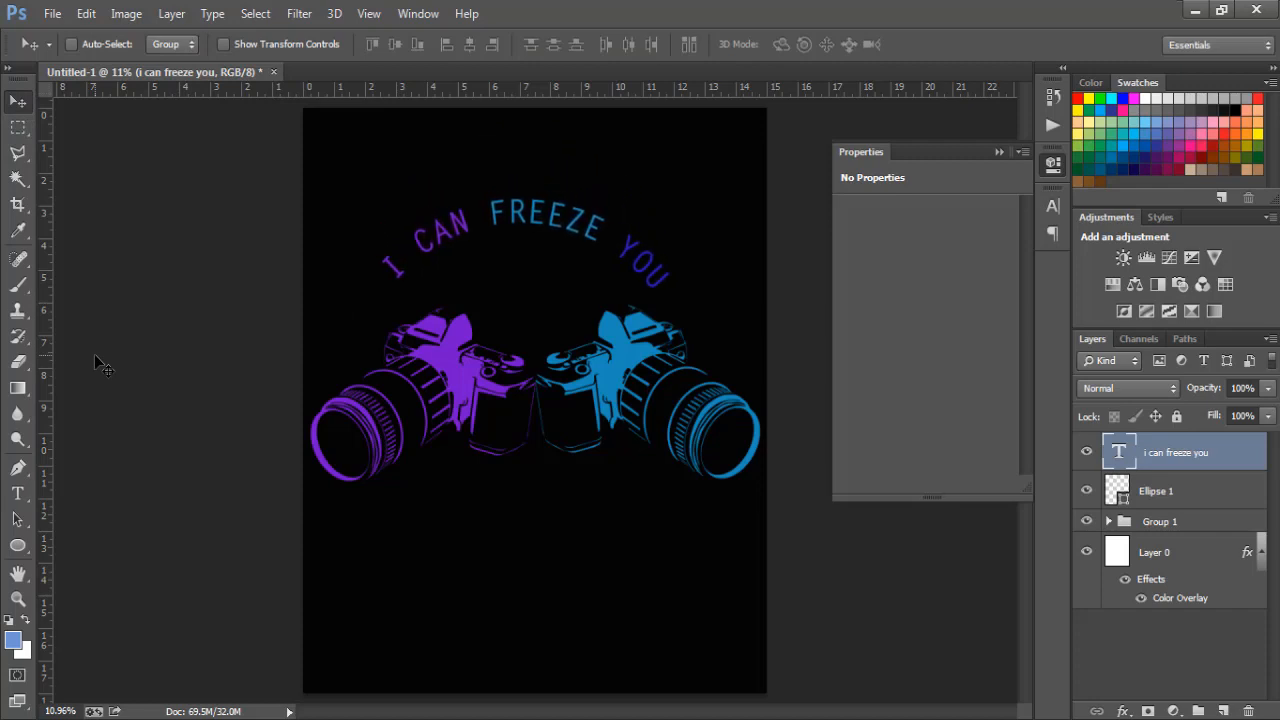
{"action": "key", "text": "shift+Right"}
{"action": "key", "text": "shift+Right"}
{"action": "key", "text": "shift+Right"}
{"action": "key", "text": "shift+Right"}
{"action": "key", "text": "shift+Down"}
{"action": "key", "text": "shift+Down"}
{"action": "key", "text": "shift+Down"}
{"action": "key", "text": "shift+Down"}
{"action": "key", "text": "shift+Down"}
{"action": "key", "text": "shift+Down"}
{"action": "key", "text": "shift+Down"}
{"action": "key", "text": "shift+Down"}
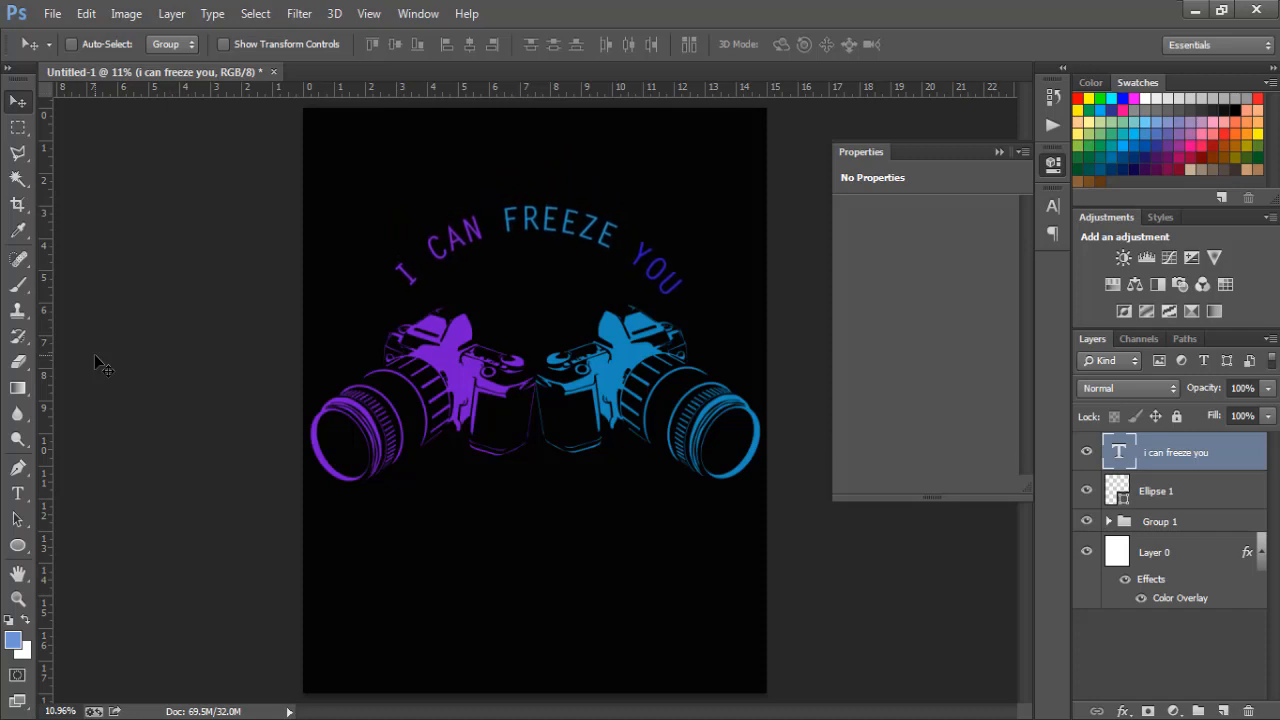
{"action": "key", "text": "shift+Up"}
{"action": "key", "text": "shift+Up"}
{"action": "key", "text": "shift+Up"}
{"action": "key", "text": "shift+Up"}
{"action": "key", "text": "shift+Up"}
{"action": "key", "text": "shift+Up"}
{"action": "key", "text": "shift+Up"}
{"action": "key", "text": "shift+Up"}
{"action": "key", "text": "shift+Up"}
{"action": "key", "text": "shift+Up"}
{"action": "key", "text": "shift+Up"}
{"action": "key", "text": "shift+Up"}
{"action": "key", "text": "shift+Up"}
{"action": "key", "text": "shift+Up"}
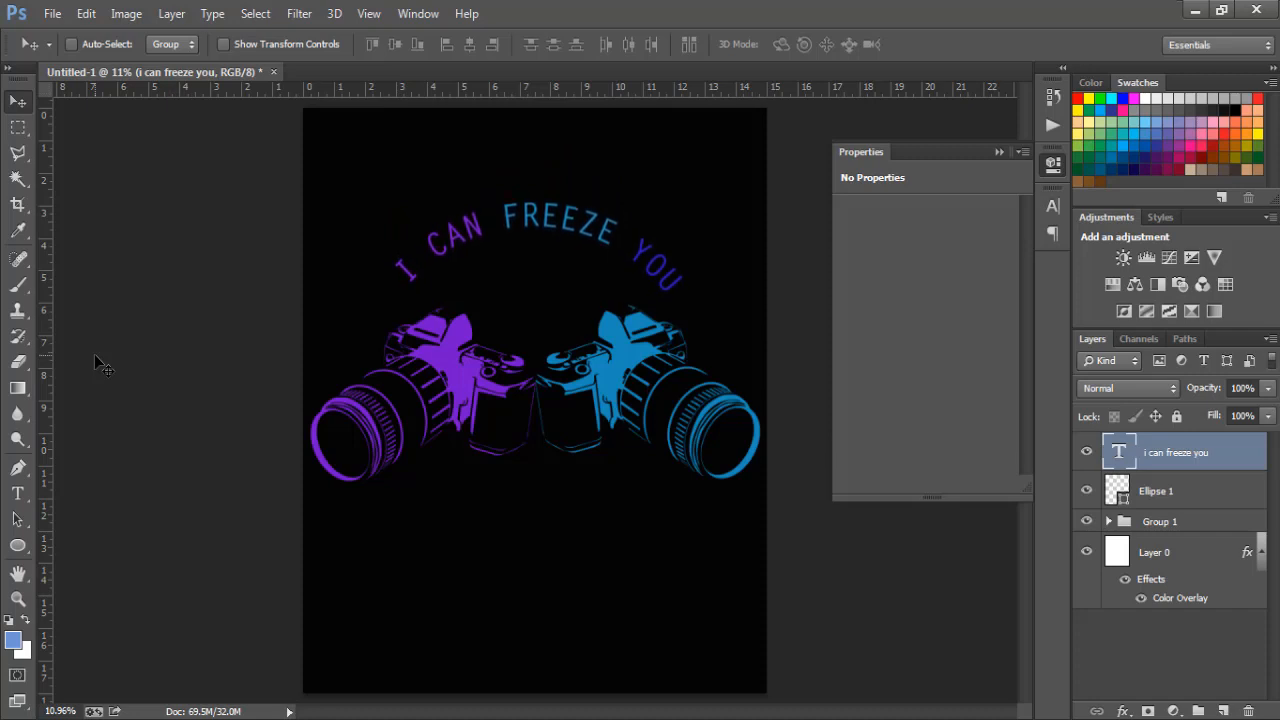
{"action": "key", "text": "shift+Up"}
{"action": "key", "text": "shift+Up"}
{"action": "key", "text": "shift+Up"}
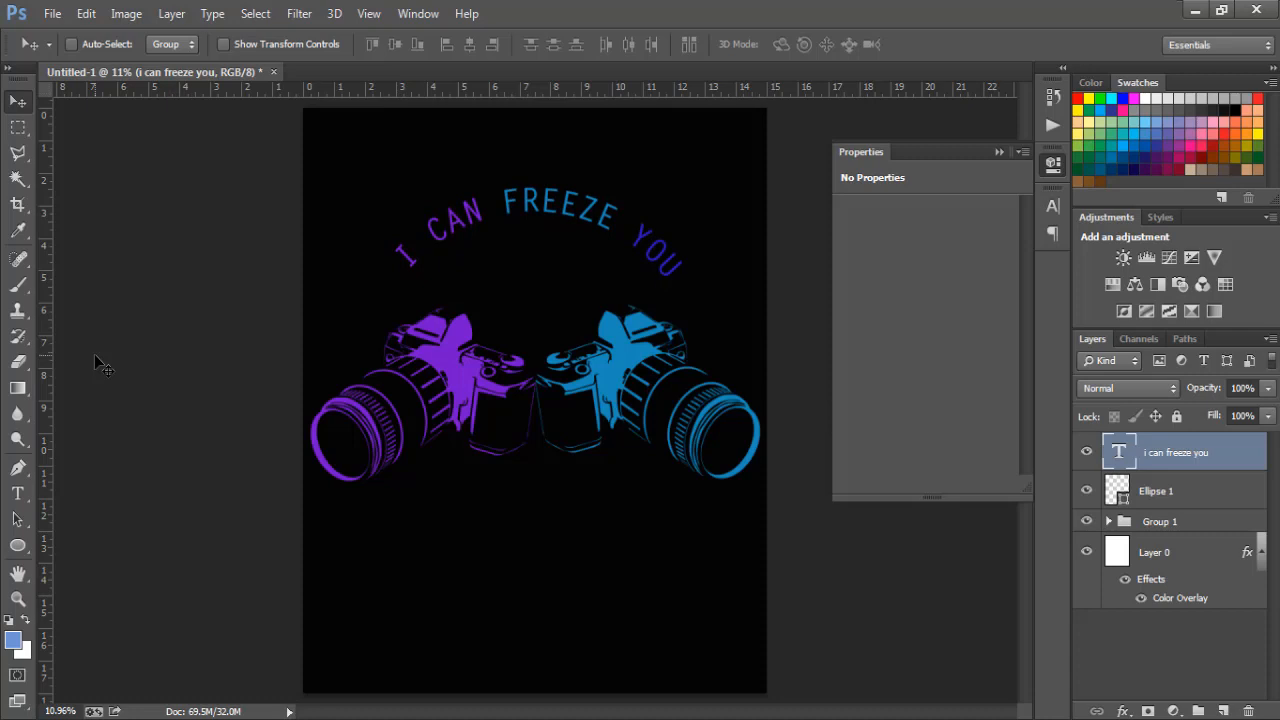
{"action": "key", "text": "shift+Down"}
{"action": "key", "text": "shift+Down"}
{"action": "key", "text": "shift+Down"}
{"action": "key", "text": "shift+Down"}
{"action": "key", "text": "shift+Down"}
{"action": "key", "text": "shift+Down"}
{"action": "key", "text": "shift+Down"}
{"action": "key", "text": "shift+Down"}
{"action": "key", "text": "shift+Down"}
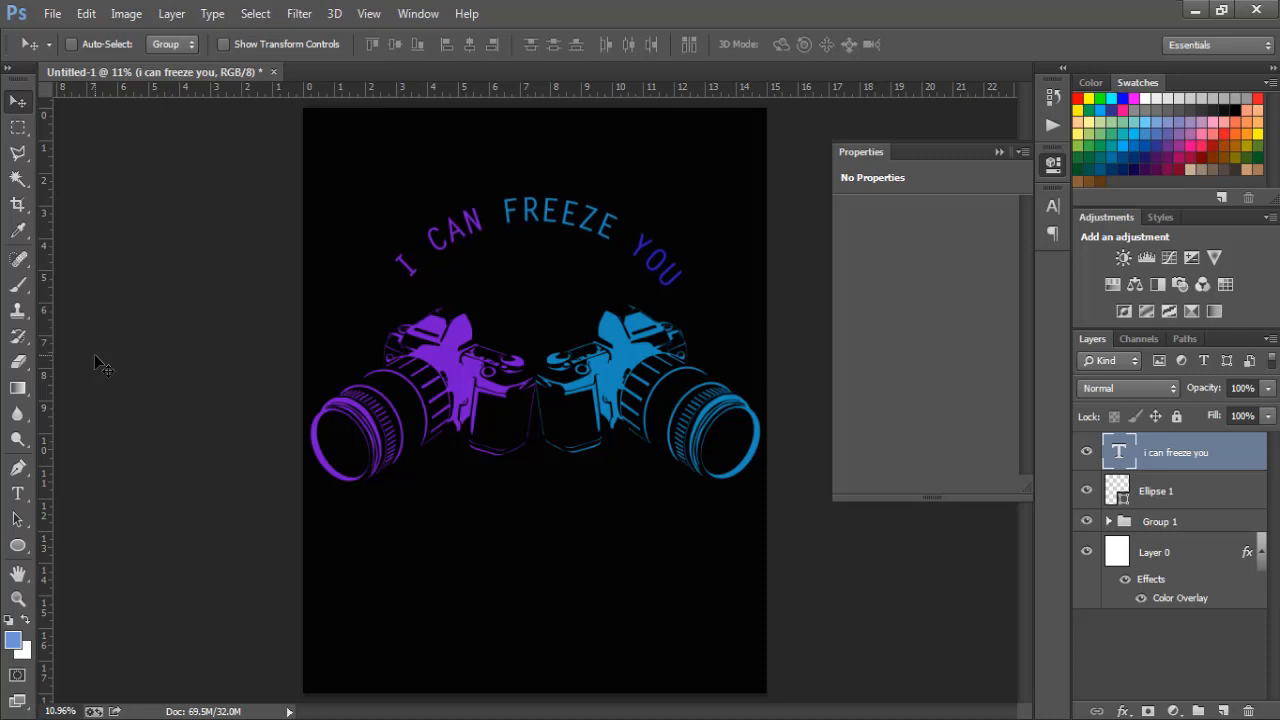
- Rotate the 'I CAN FREEZE YOU' text by about -1.7° so it sits level over the cameras
{"action": "key", "text": "ctrl+t"}
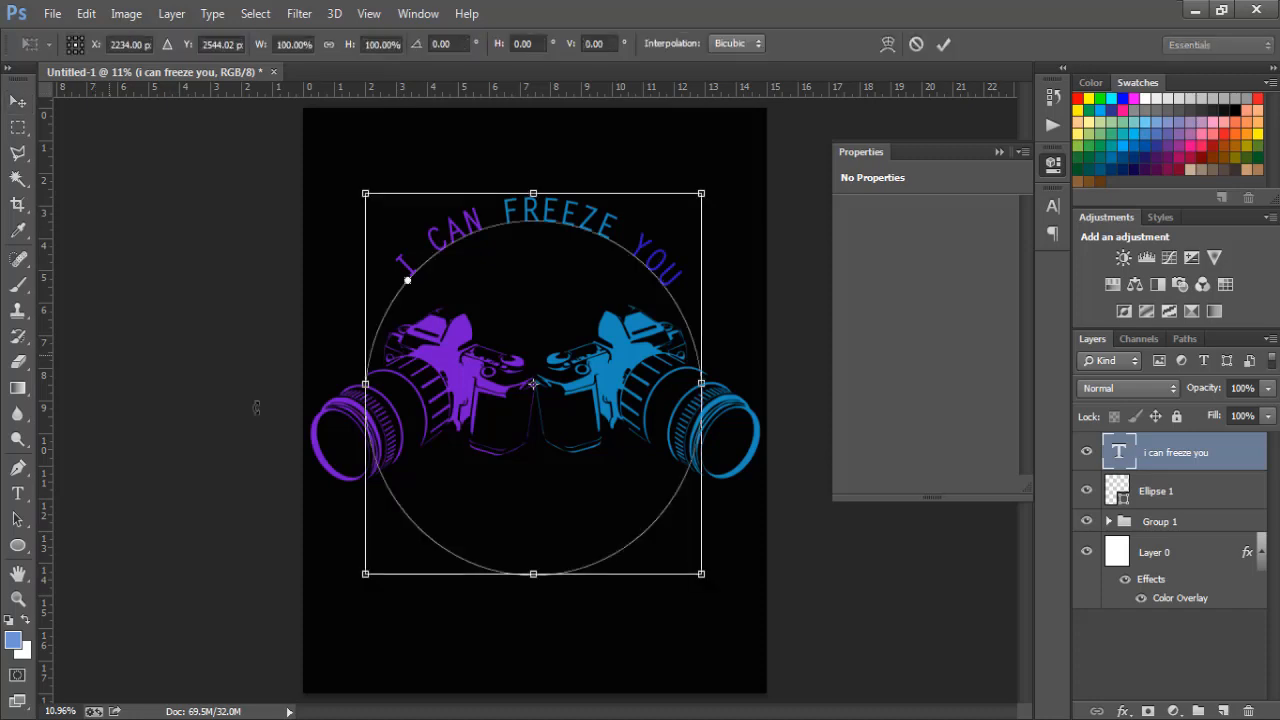
{"action": "left_click_drag", "start_coordinate": [727, 597], "coordinate": [727, 585]}
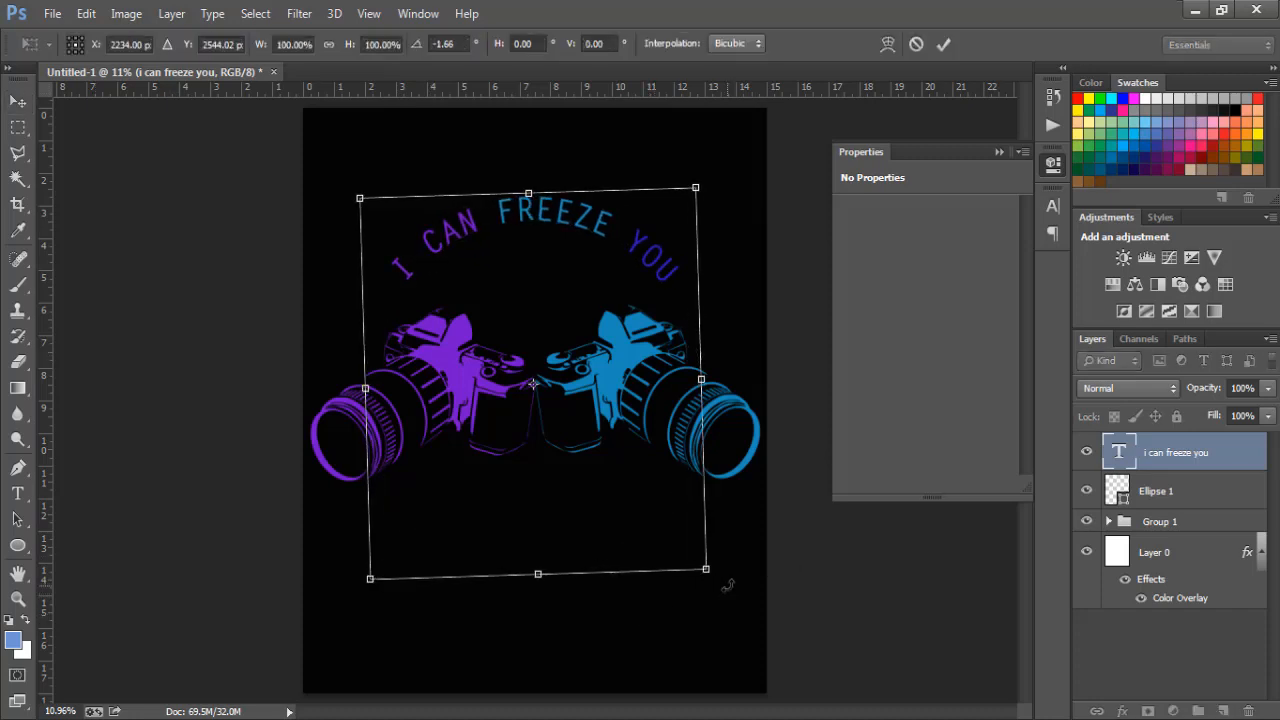
{"action": "key", "text": "Return"}
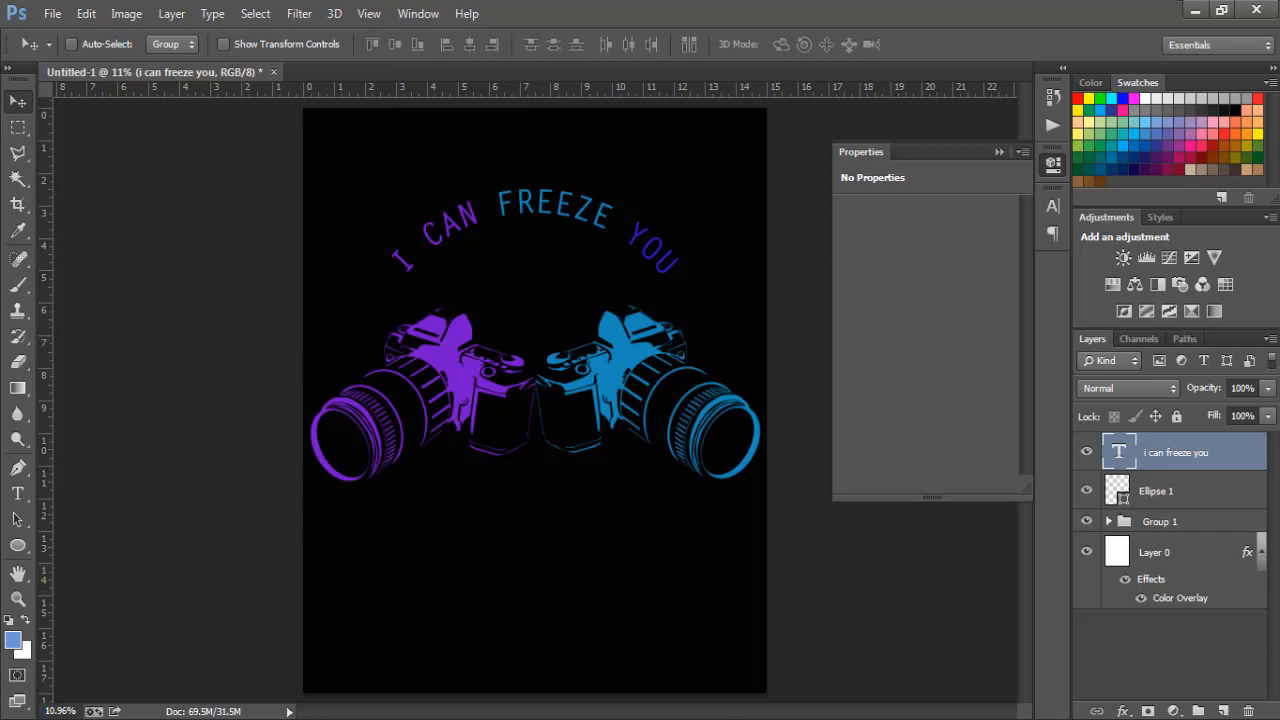
{"action": "left_click", "coordinate": [737, 718]}
{"action": "left_click", "coordinate": [722, 719]}
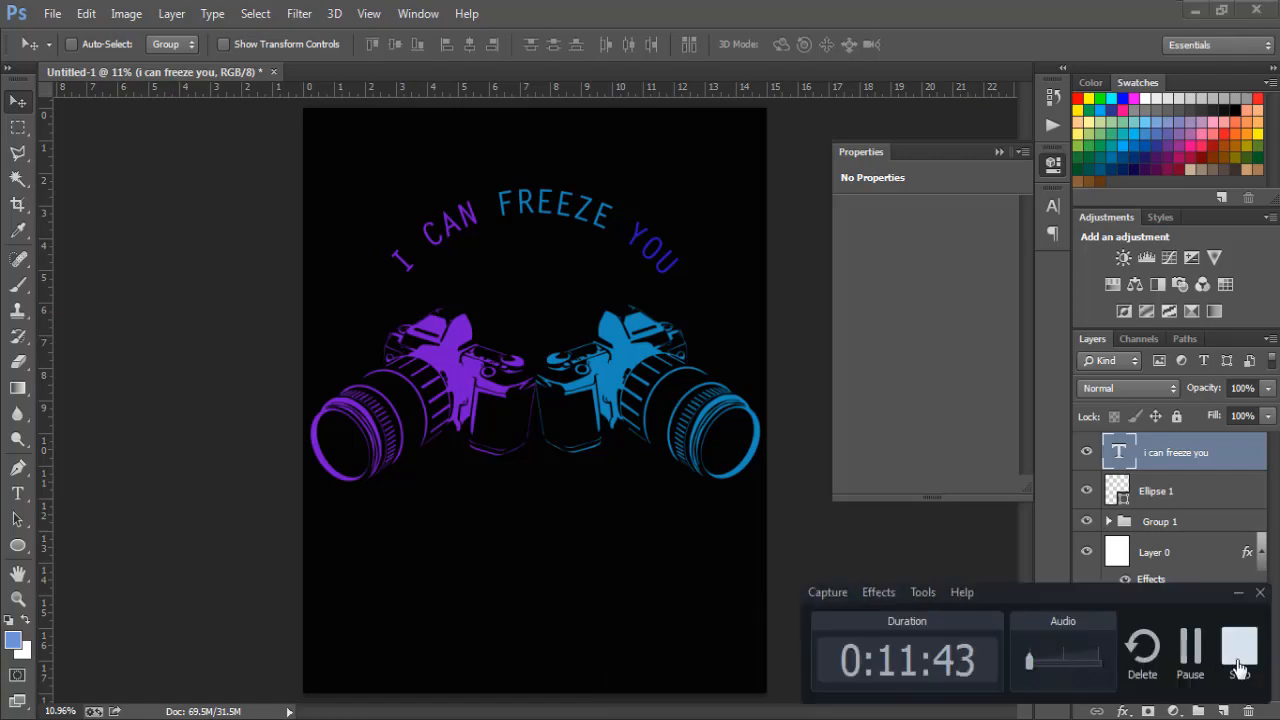